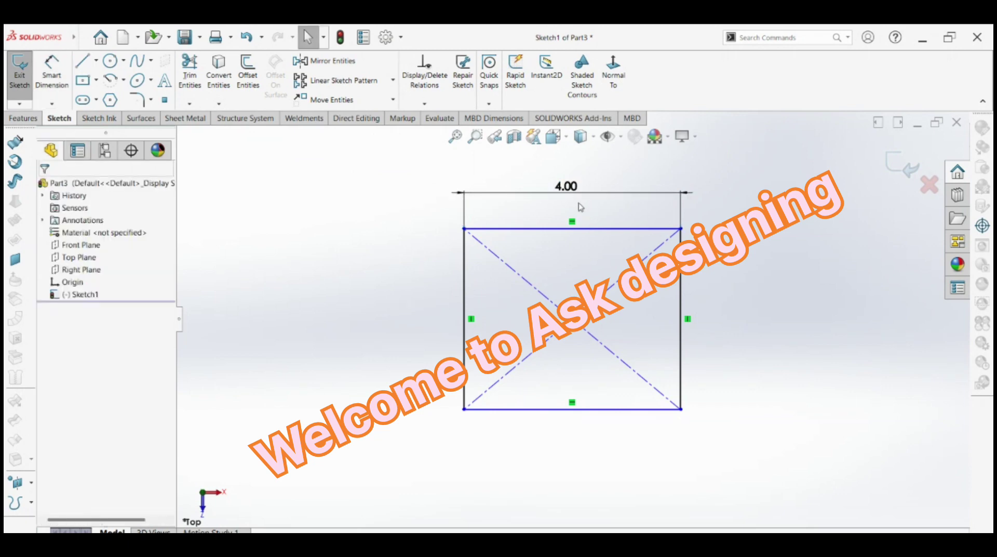
Make the rectangle's top and left edges equal in length to turn it into a square.
{"action": "left_click", "coordinate": [587, 228]}
{"action": "left_click", "coordinate": [464, 265], "text": "ctrl"}
{"action": "left_click", "coordinate": [573, 210]}
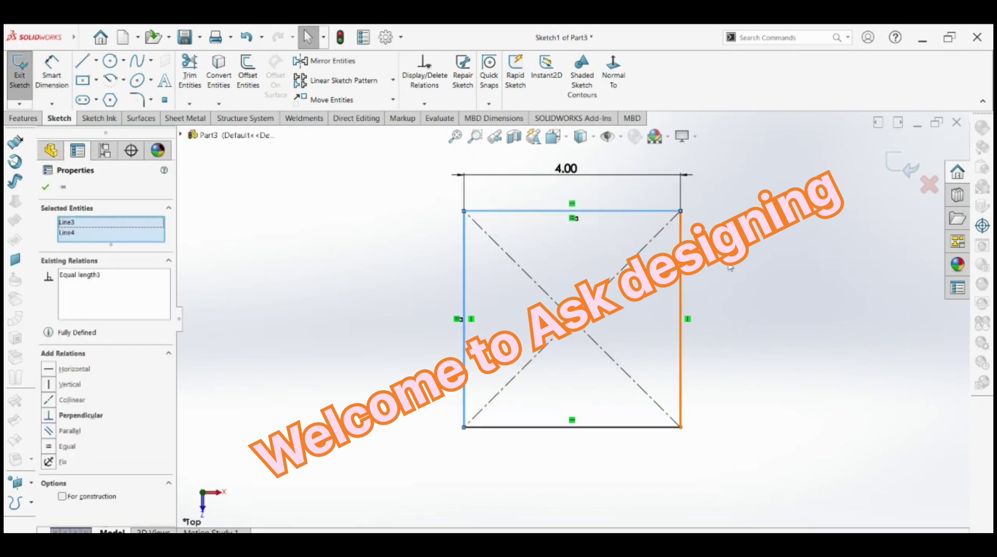
{"action": "left_click", "coordinate": [770, 275]}
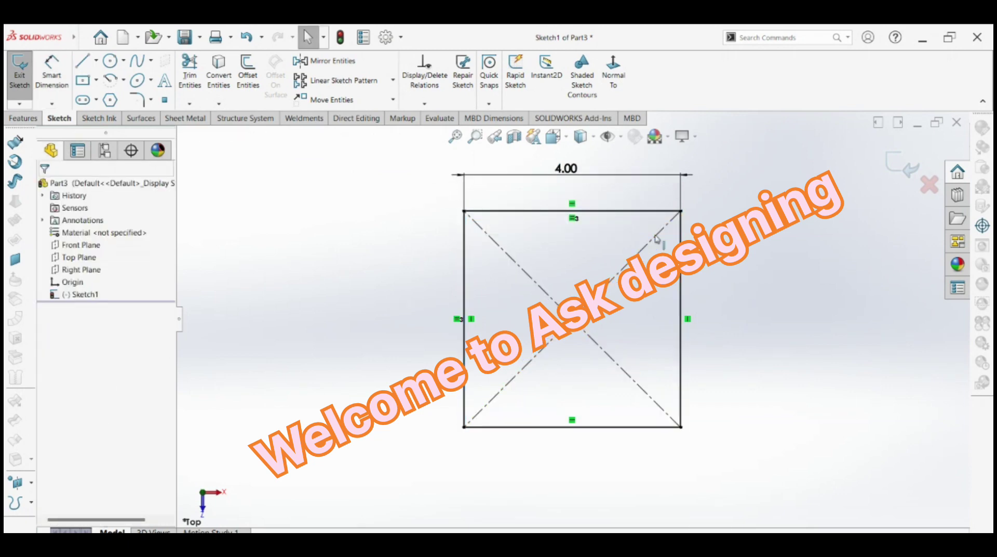
Sketch a circle about 0.46 mm in diameter on the diagonal near the square's upper-left corner.
{"action": "left_click", "coordinate": [110, 60]}
{"action": "left_click", "coordinate": [488, 235]}
{"action": "left_click", "coordinate": [498, 244]}
{"action": "key", "text": "Escape"}
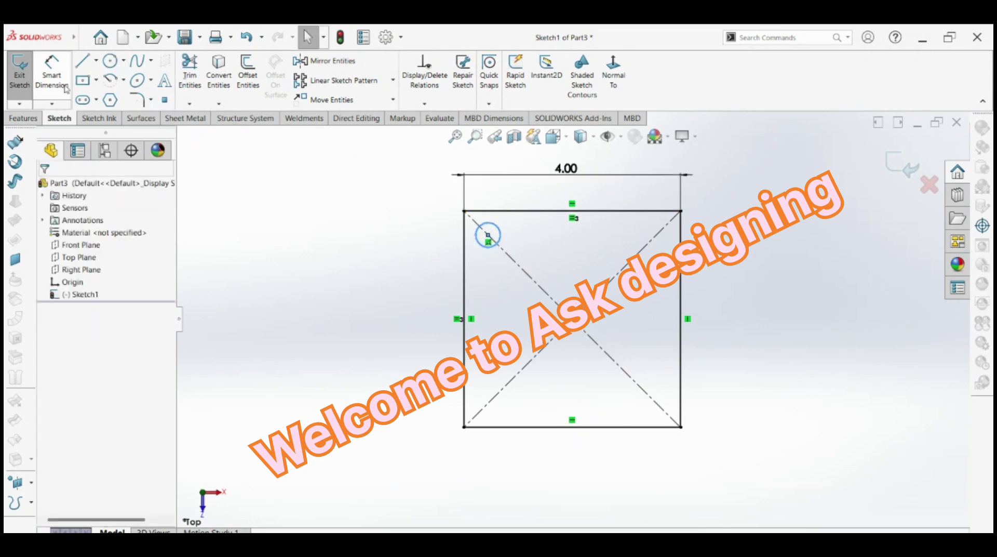
Dimension the upper-left circle's diameter to 0.26 mm.
{"action": "left_click", "coordinate": [52, 75]}
{"action": "left_click", "coordinate": [496, 244]}
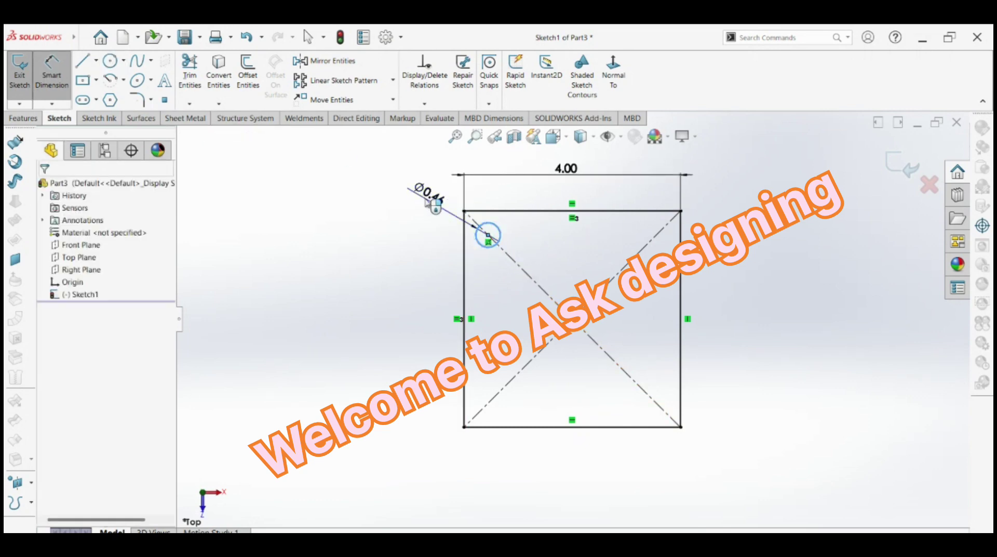
{"action": "left_click", "coordinate": [425, 199]}
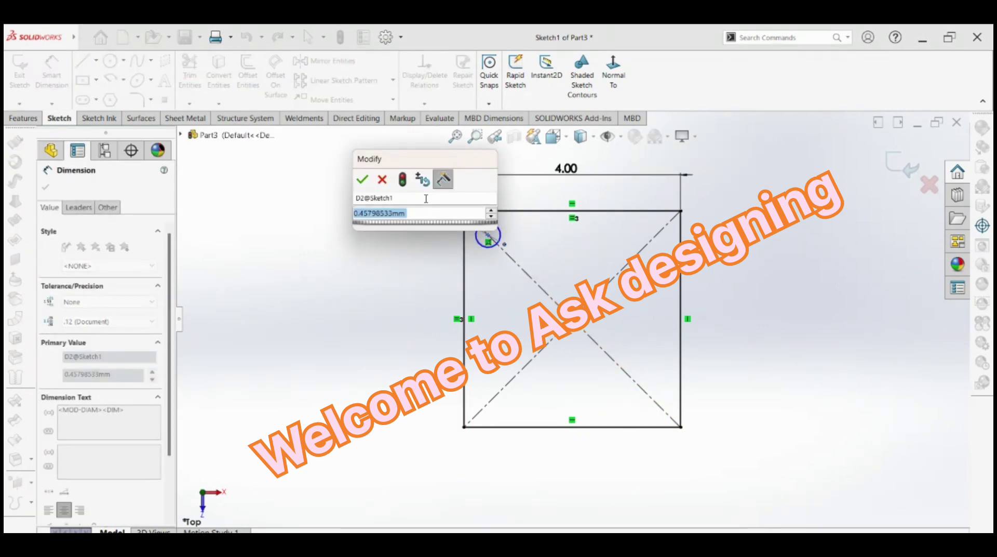
{"action": "type", "text": "0.26"}
{"action": "key", "text": "Return"}
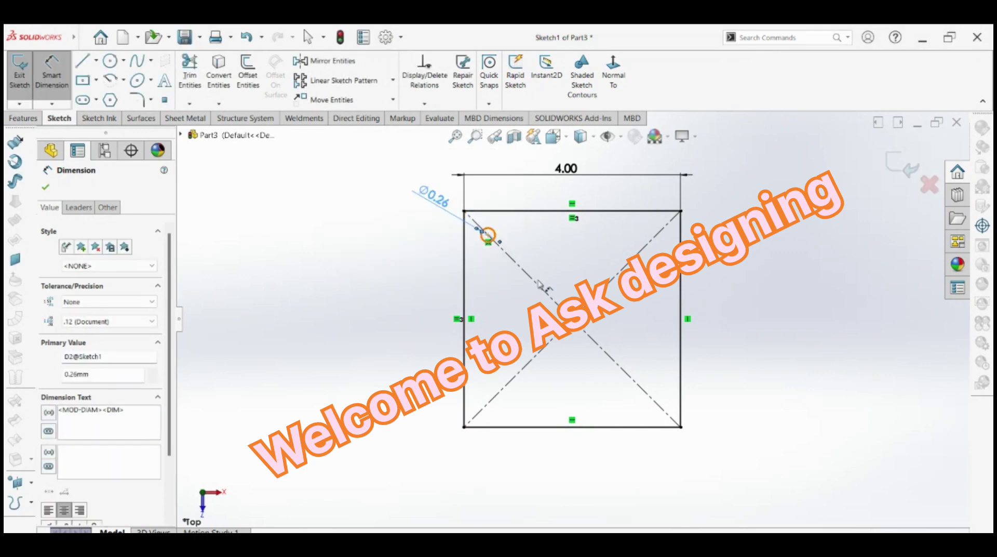
{"action": "key", "text": "Escape"}
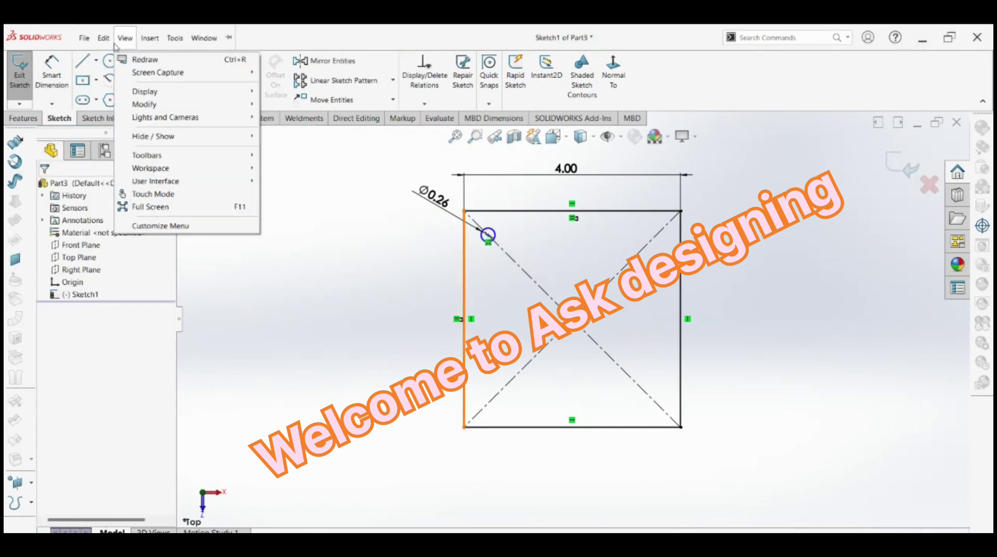
Sketch a second circle about 0.24 mm in diameter on the other diagonal near the square's upper-right corner.
{"action": "left_click", "coordinate": [109, 60]}
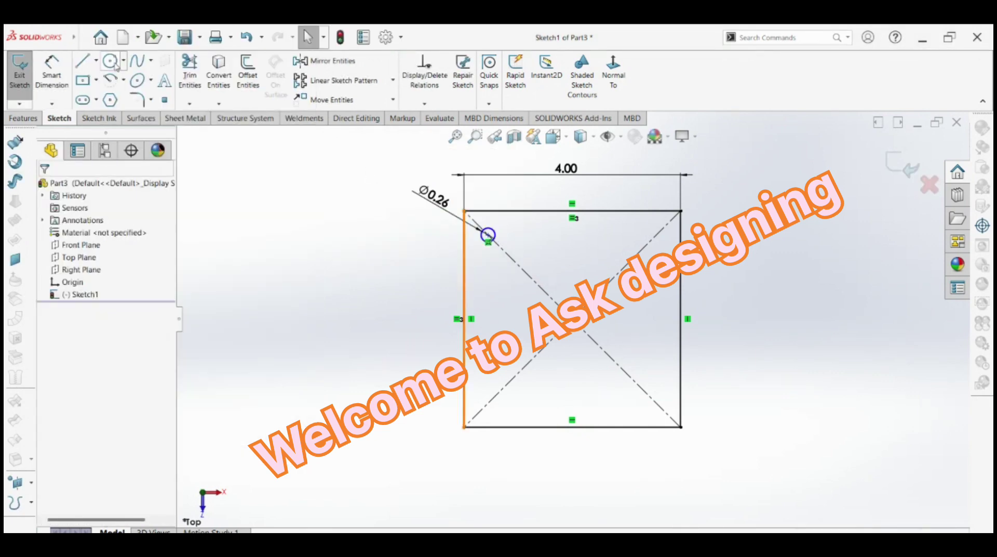
{"action": "left_click", "coordinate": [659, 232]}
{"action": "left_click", "coordinate": [663, 238]}
{"action": "key", "text": "Escape"}
Add an equal relation between the upper-right circle and the upper-left circle.
{"action": "scroll", "coordinate": [661, 249], "scroll_direction": "down", "scroll_amount": 2}
{"action": "left_click", "coordinate": [654, 242]}
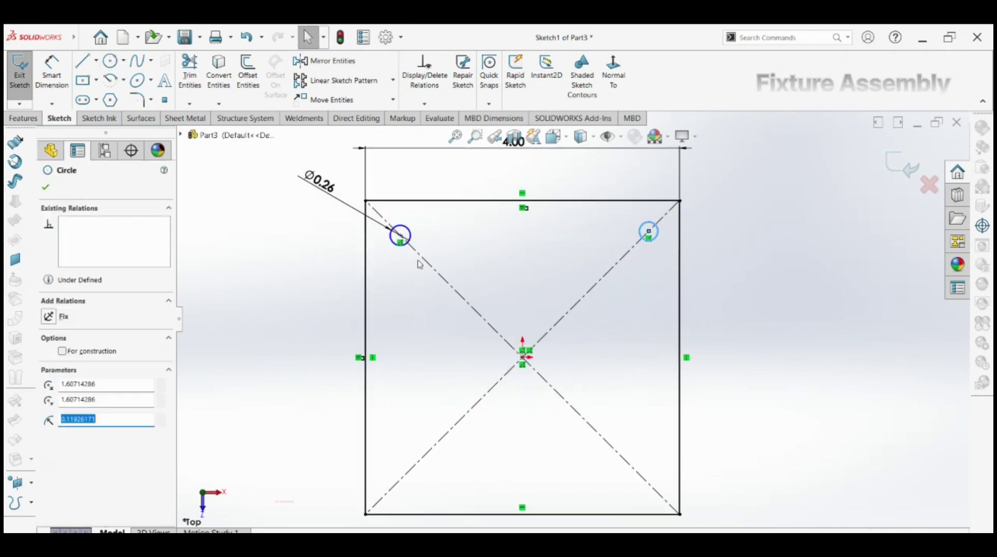
{"action": "left_click", "coordinate": [393, 245], "text": "ctrl"}
{"action": "left_click", "coordinate": [476, 206]}
{"action": "left_click", "coordinate": [698, 252]}
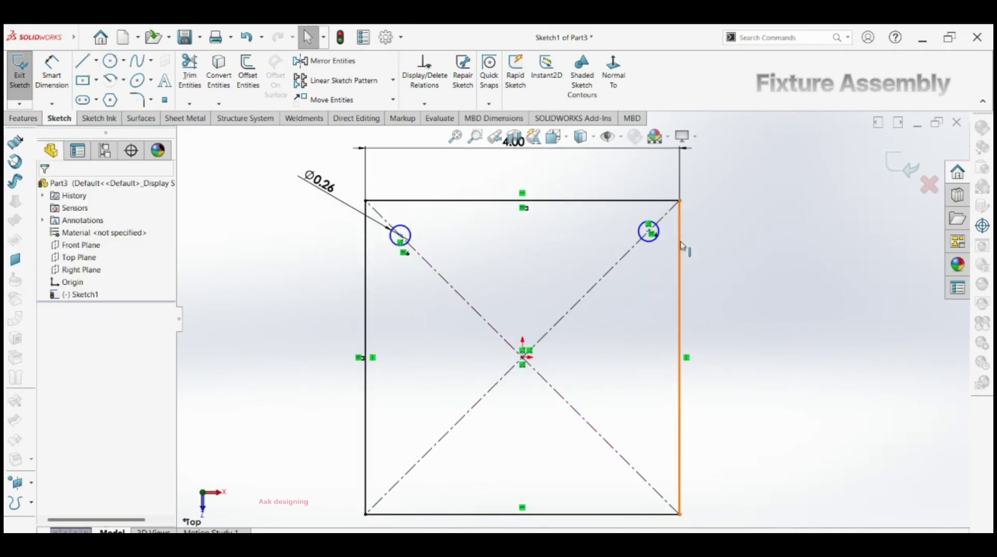
Add a horizontal relation between the centres of the two upper corner circles.
{"action": "left_click", "coordinate": [649, 232]}
{"action": "left_click", "coordinate": [401, 235], "text": "ctrl"}
{"action": "left_click", "coordinate": [434, 190]}
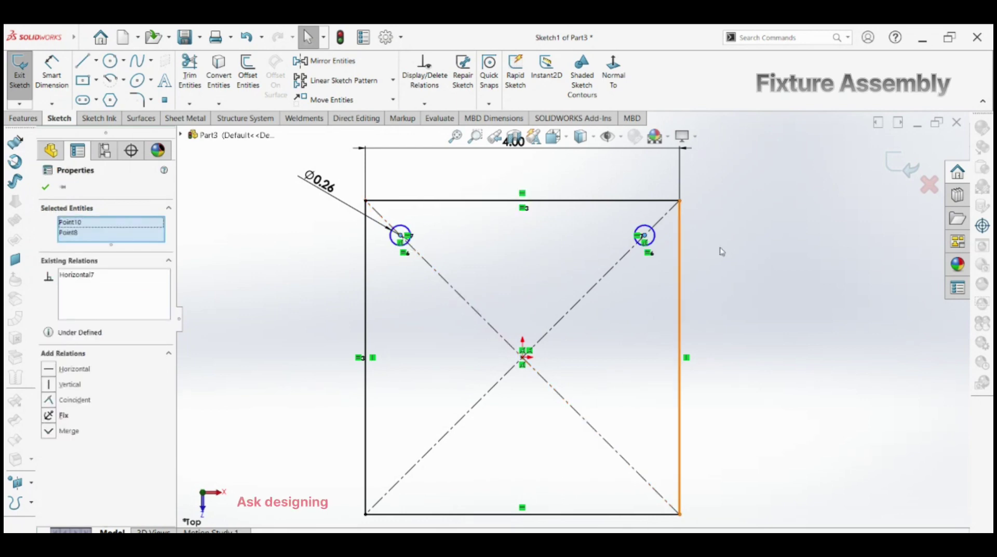
{"action": "left_click", "coordinate": [721, 250]}
Dimension the distance between the centres of the two upper circles to 3 mm.
{"action": "left_click", "coordinate": [51, 73]}
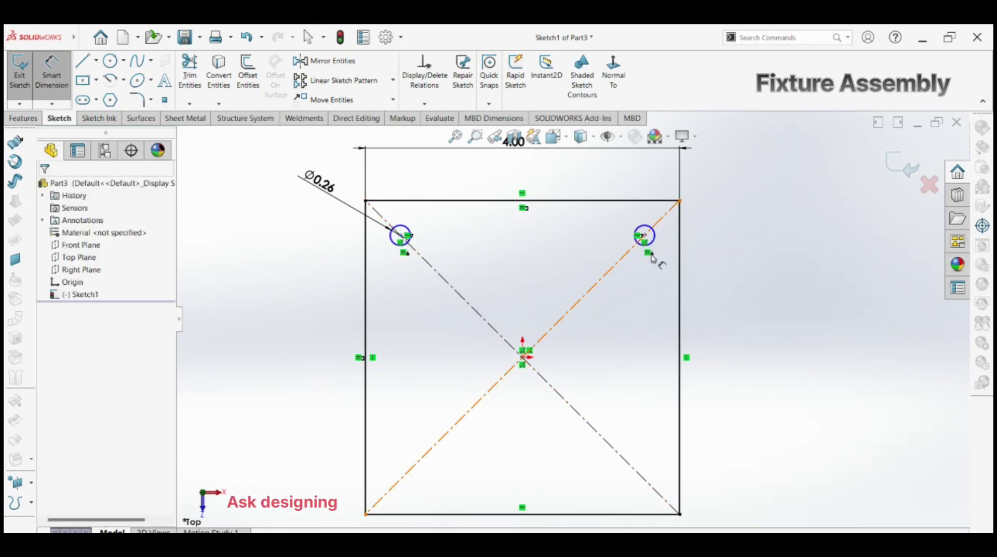
{"action": "left_click", "coordinate": [645, 238]}
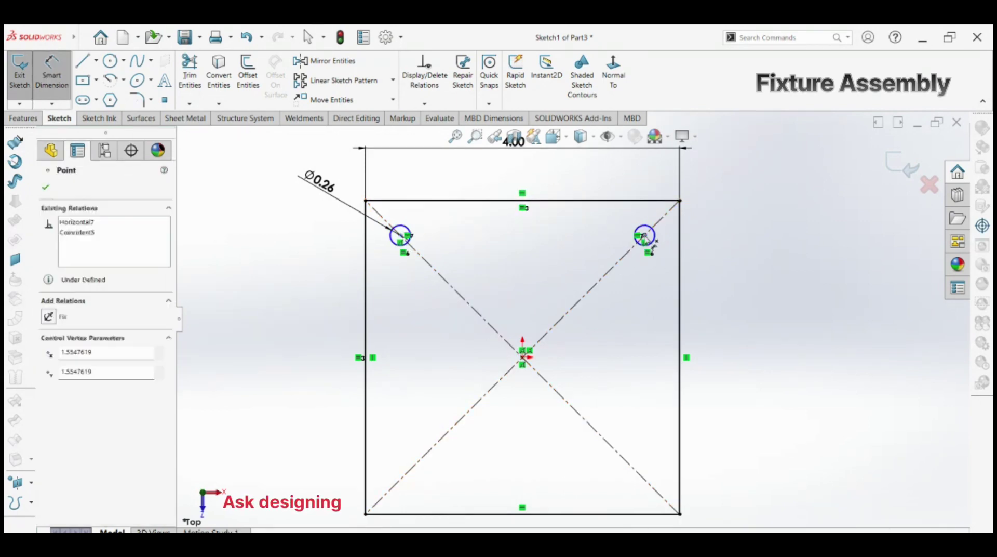
{"action": "left_click", "coordinate": [400, 238]}
{"action": "left_click", "coordinate": [502, 174]}
{"action": "type", "text": "3.00mm"}
{"action": "key", "text": "Return"}
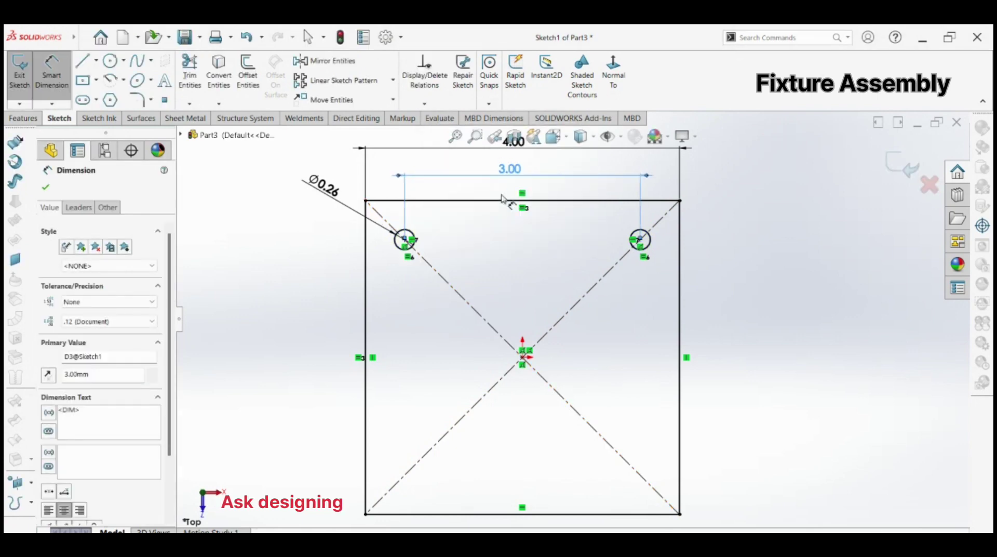
{"action": "key", "text": "Escape"}
Draw a horizontal centerline from the origin to the midpoint of the square's right edge.
{"action": "left_click", "coordinate": [96, 61]}
{"action": "left_click", "coordinate": [106, 91]}
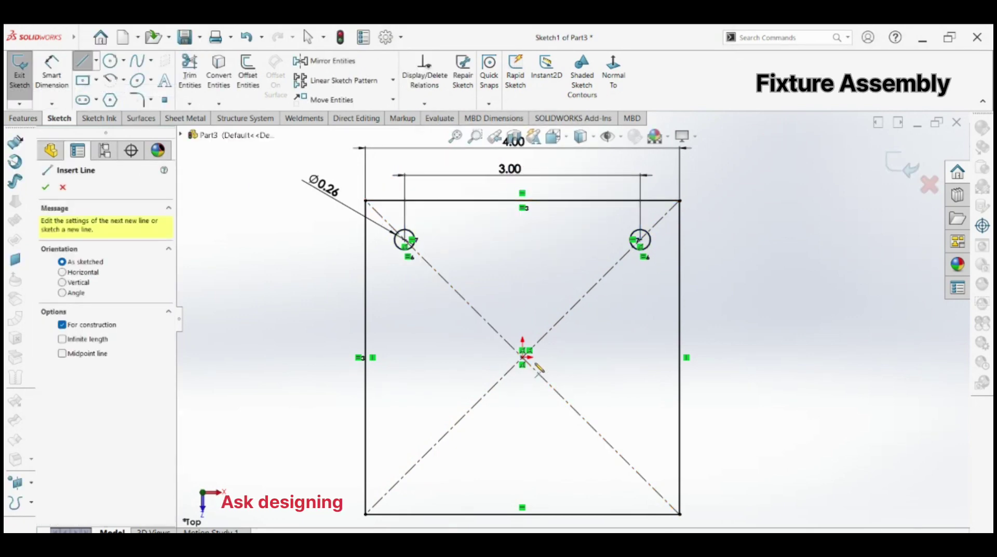
{"action": "left_click", "coordinate": [522, 358]}
{"action": "left_click", "coordinate": [523, 357]}
{"action": "left_click", "coordinate": [679, 357]}
{"action": "left_click", "coordinate": [307, 36]}
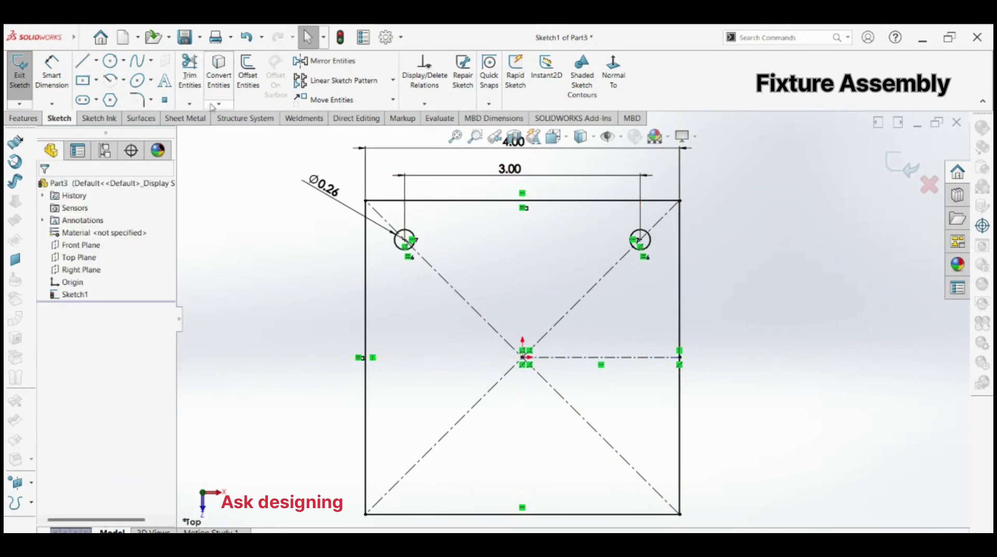
Mirror both upper corner circles about the horizontal centerline, keeping the originals.
{"action": "left_click", "coordinate": [312, 61]}
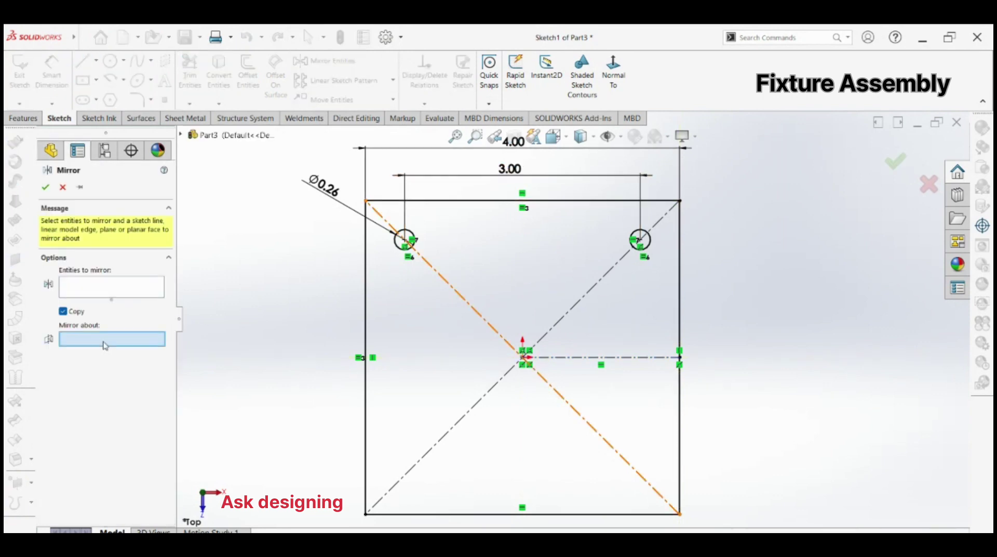
{"action": "left_click", "coordinate": [632, 357]}
{"action": "left_click", "coordinate": [396, 235]}
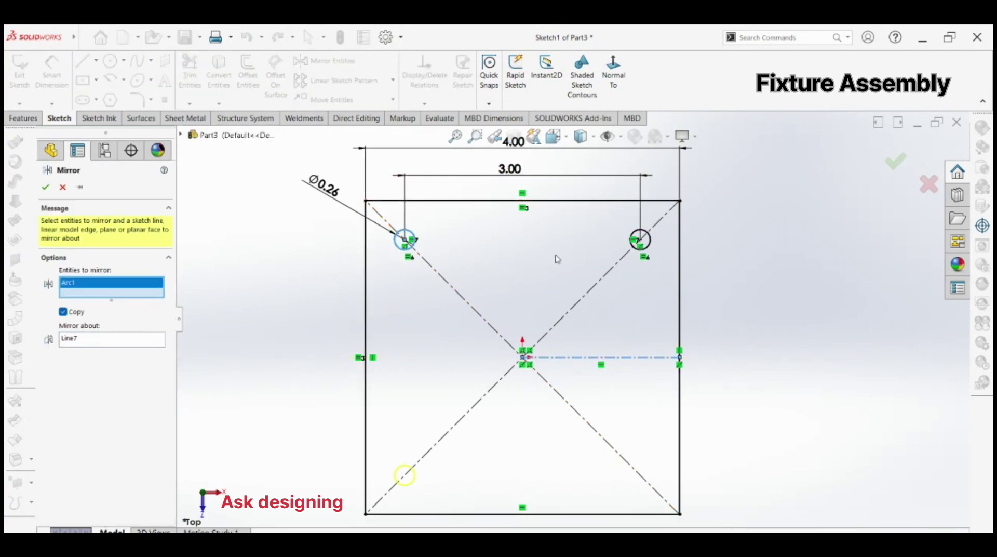
{"action": "left_click", "coordinate": [630, 248]}
{"action": "left_click", "coordinate": [45, 187]}
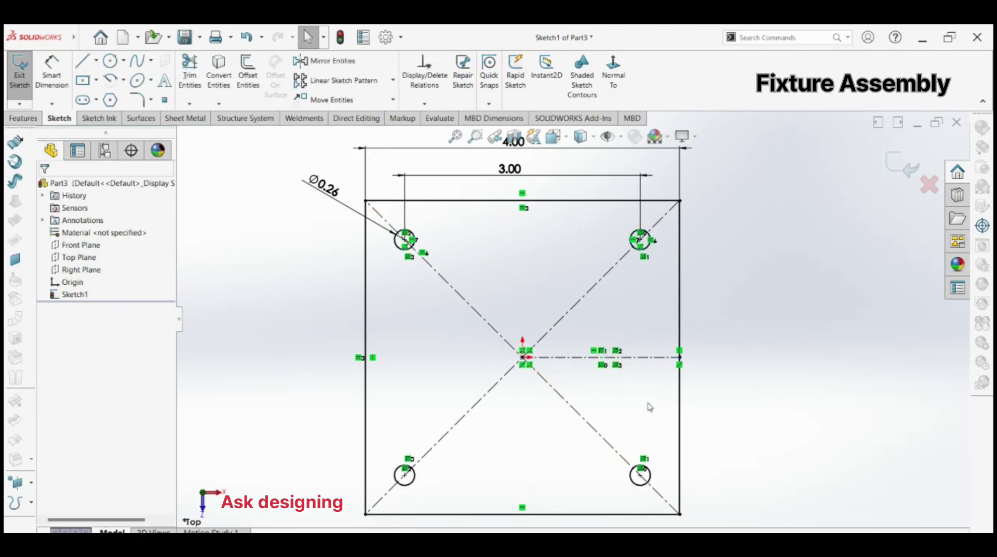
Sketch a circle centred on the origin and dimension its diameter to 1 mm.
{"action": "left_click", "coordinate": [109, 61]}
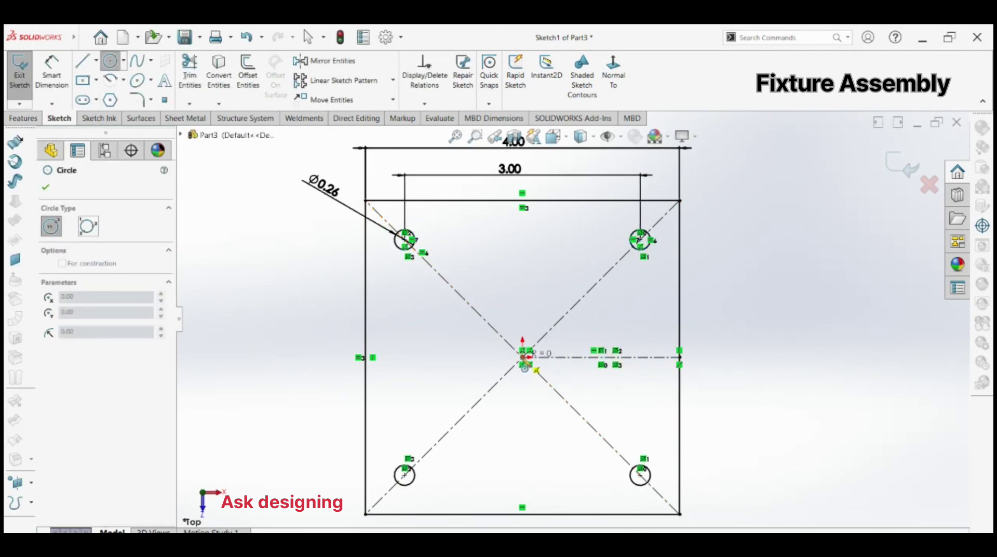
{"action": "left_click_drag", "start_coordinate": [523, 357], "coordinate": [590, 357]}
{"action": "left_click", "coordinate": [52, 73]}
{"action": "left_click", "coordinate": [491, 301]}
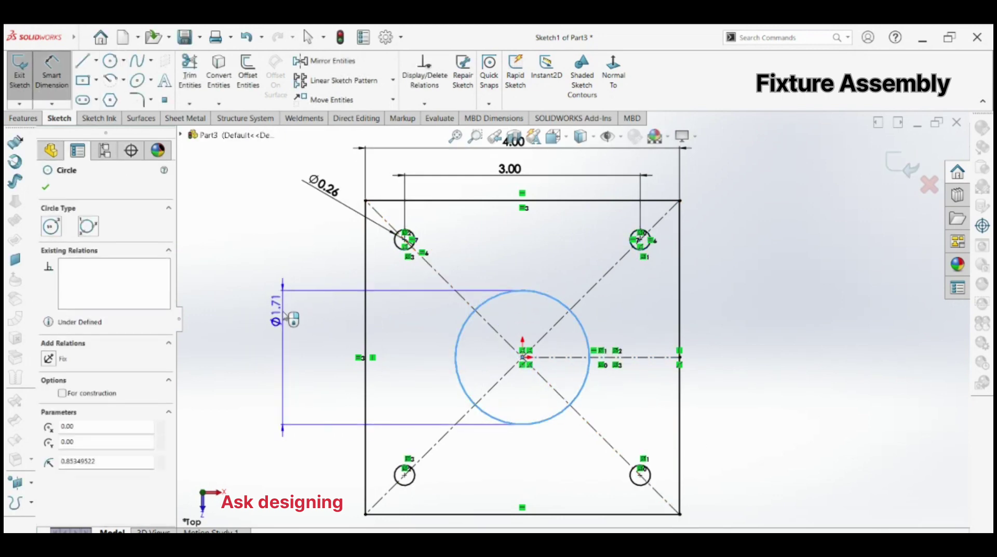
{"action": "left_click", "coordinate": [284, 363]}
{"action": "type", "text": "1.00mm"}
{"action": "key", "text": "Return"}
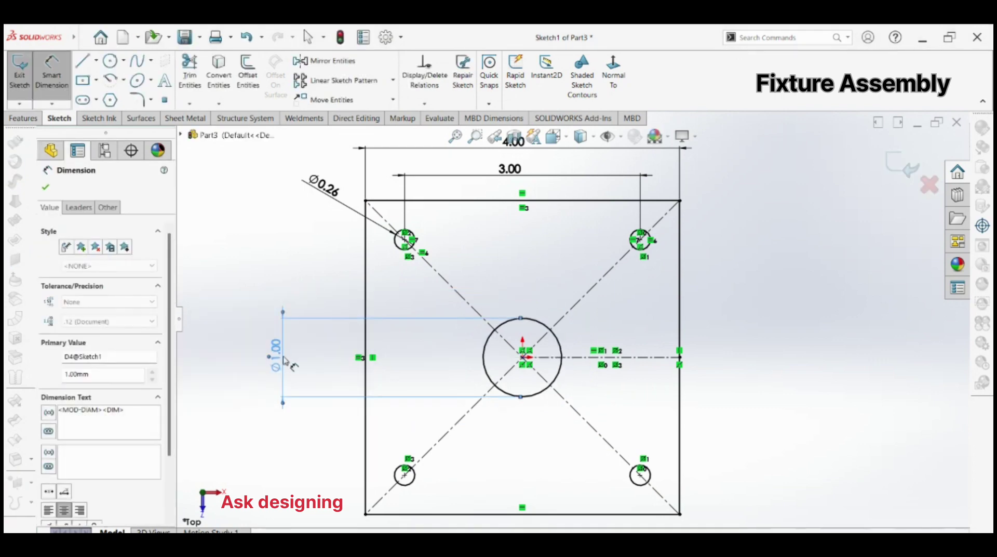
{"action": "key", "text": "Escape"}
Sketch a larger circle about 2.27 mm in diameter around the origin and convert it to construction geometry.
{"action": "left_click", "coordinate": [124, 61]}
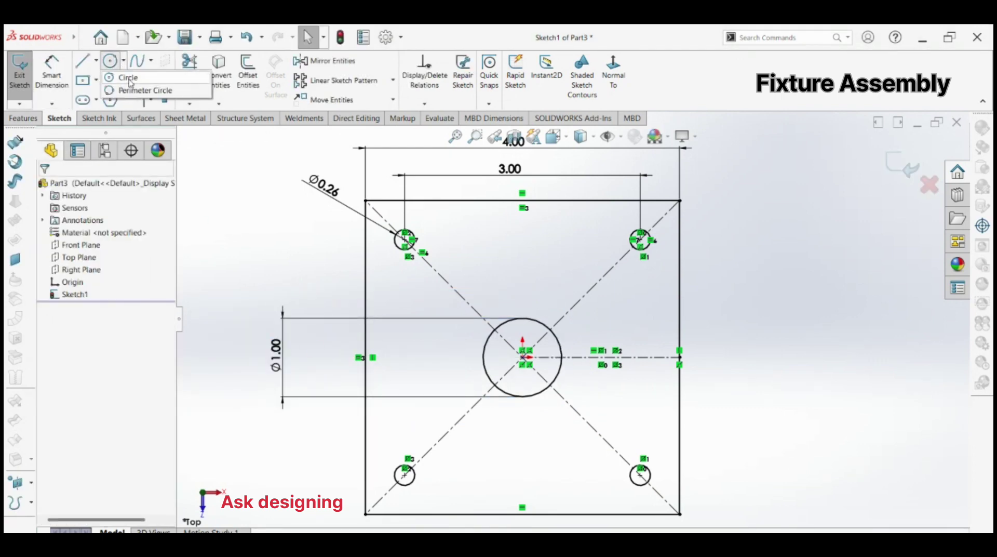
{"action": "left_click", "coordinate": [126, 78]}
{"action": "left_click", "coordinate": [522, 357]}
{"action": "left_click", "coordinate": [507, 269]}
{"action": "key", "text": "Escape"}
{"action": "left_click", "coordinate": [507, 270]}
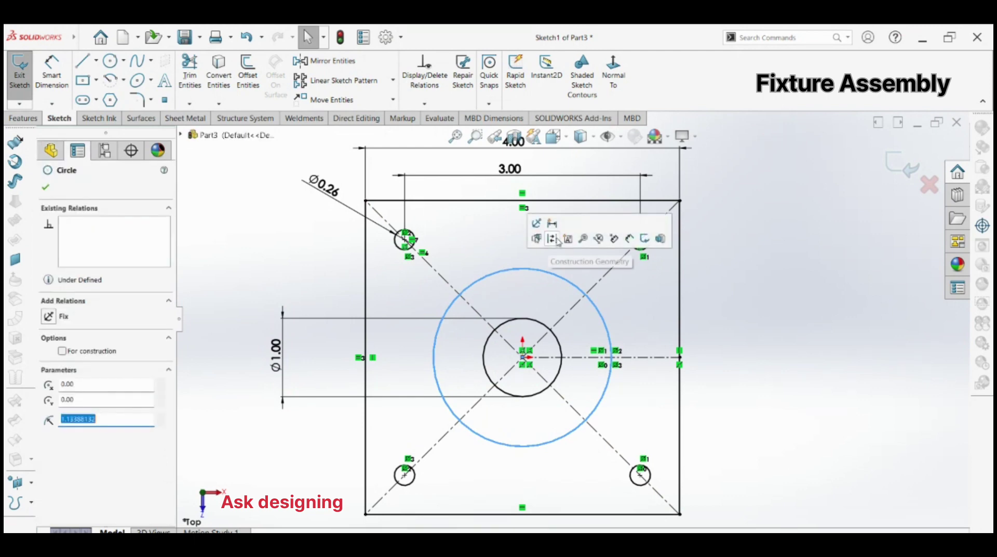
{"action": "left_click", "coordinate": [555, 239]}
Sketch a small circle about 0.31 mm in diameter centred on the left side of the construction circle.
{"action": "left_click", "coordinate": [110, 62]}
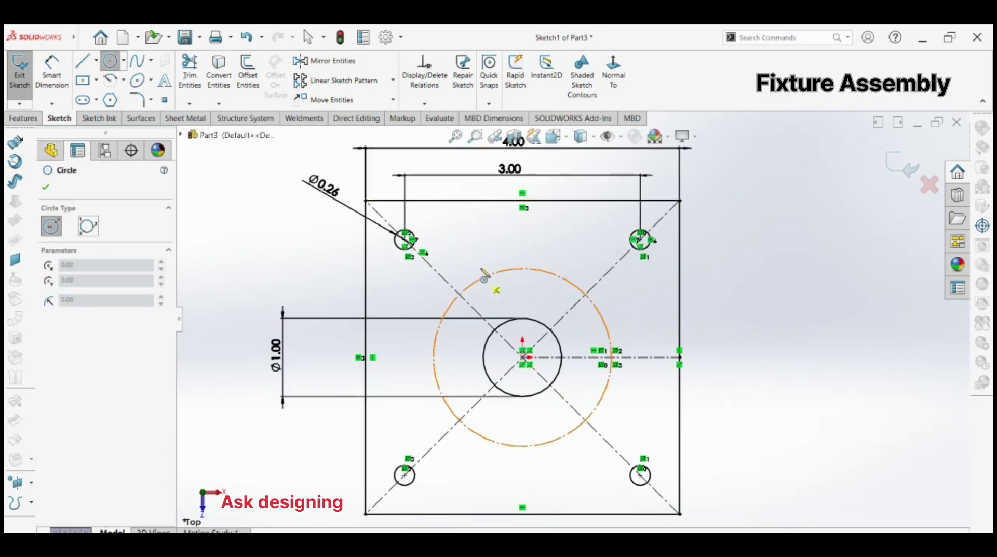
{"action": "left_click", "coordinate": [434, 358]}
{"action": "left_click", "coordinate": [445, 368]}
{"action": "key", "text": "Escape"}
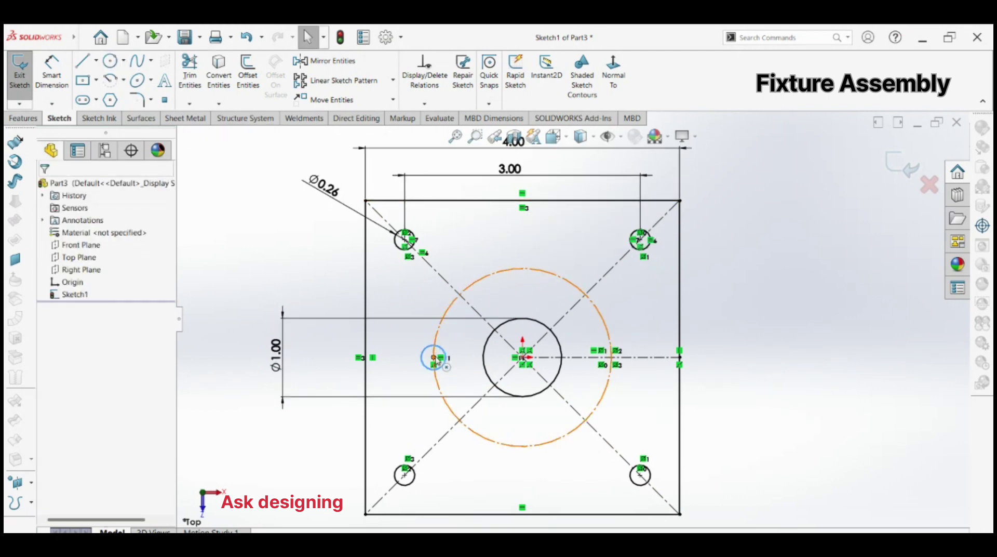
{"action": "left_click", "coordinate": [434, 357], "text": "ctrl"}
{"action": "left_click", "coordinate": [523, 358], "text": "ctrl"}
{"action": "key", "text": "Escape"}
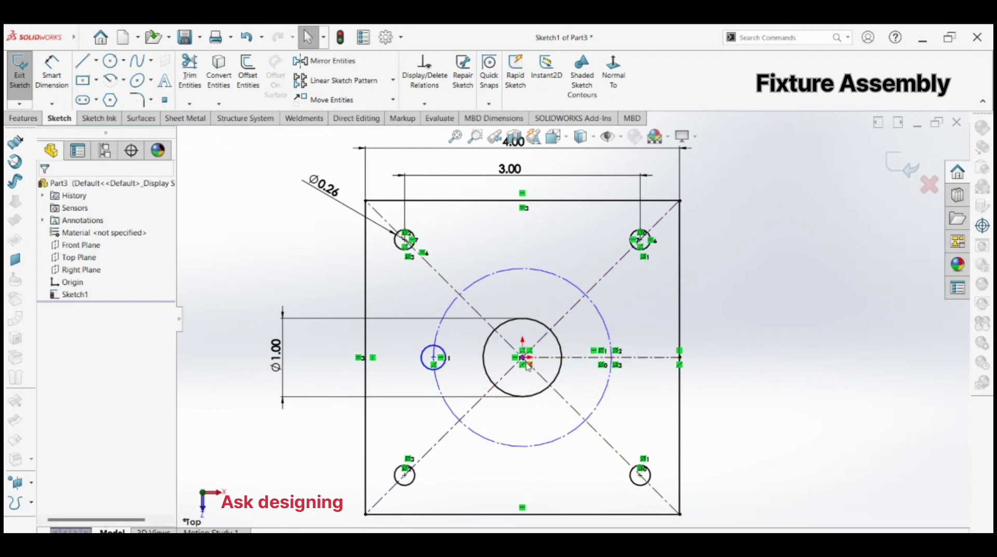
Add a horizontal relation between the small circle's centre and the origin.
{"action": "left_click", "coordinate": [433, 357]}
{"action": "left_click", "coordinate": [522, 357], "text": "ctrl"}
{"action": "left_click", "coordinate": [463, 310]}
Dimension the diameter of the small circle on the construction circle to 0.19 mm.
{"action": "left_click", "coordinate": [52, 75]}
{"action": "left_click", "coordinate": [417, 362]}
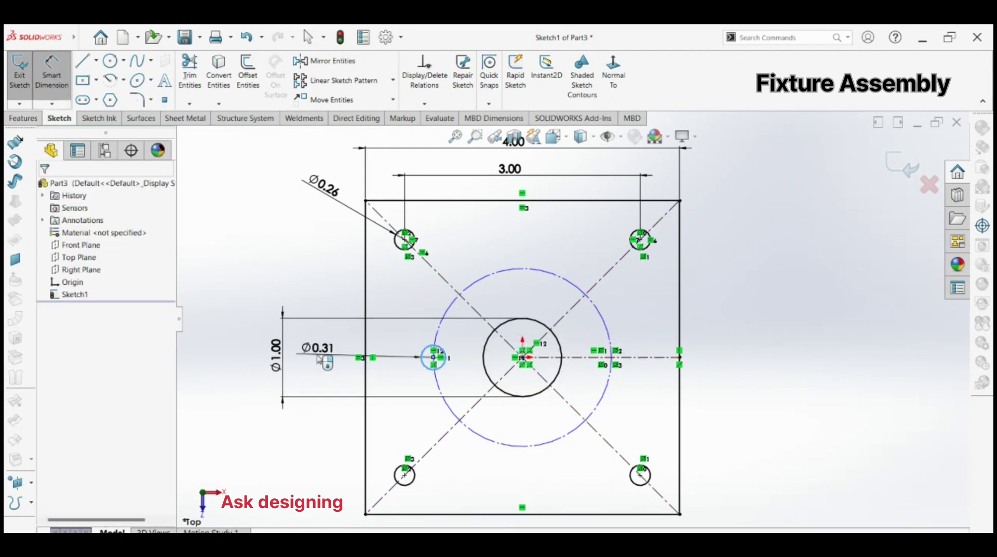
{"action": "left_click", "coordinate": [318, 353]}
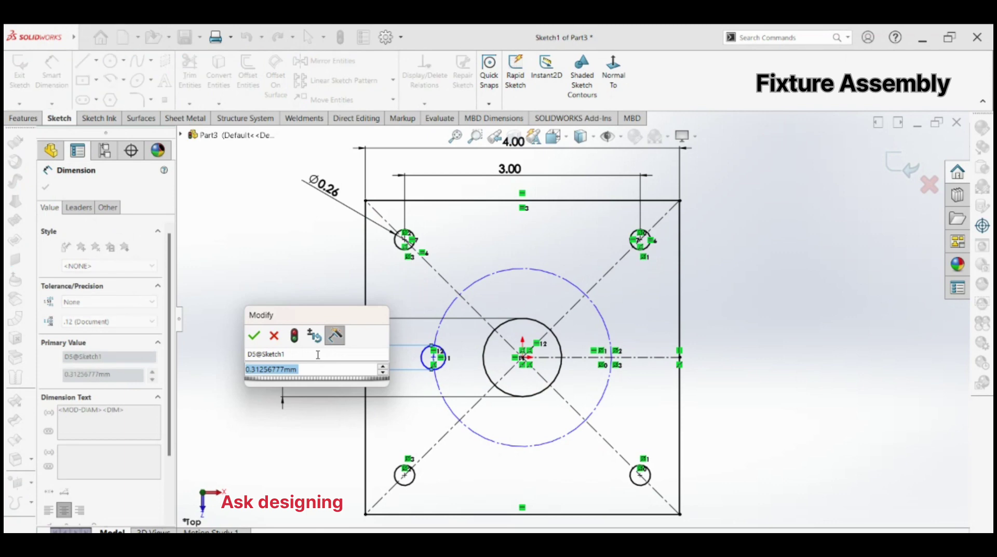
{"action": "type", "text": "0.19"}
{"action": "key", "text": "Return"}
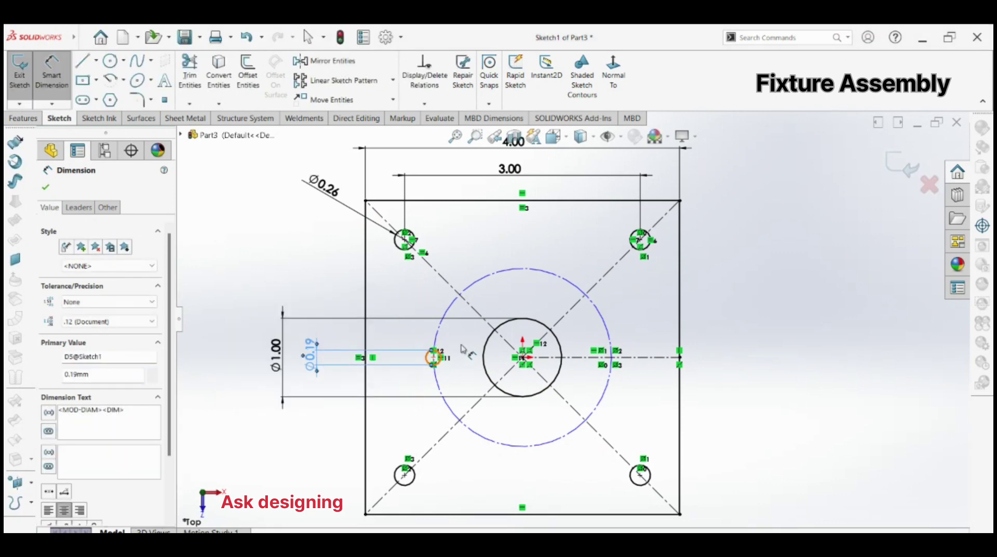
{"action": "key", "text": "Escape"}
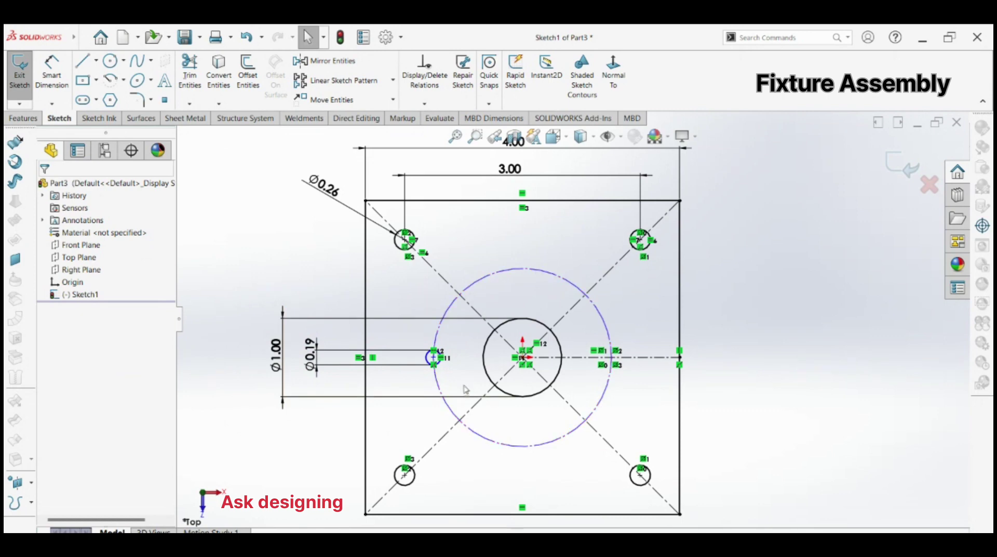
Dimension the construction circle's diameter to 1 mm.
{"action": "left_click", "coordinate": [51, 72]}
{"action": "left_click", "coordinate": [438, 322]}
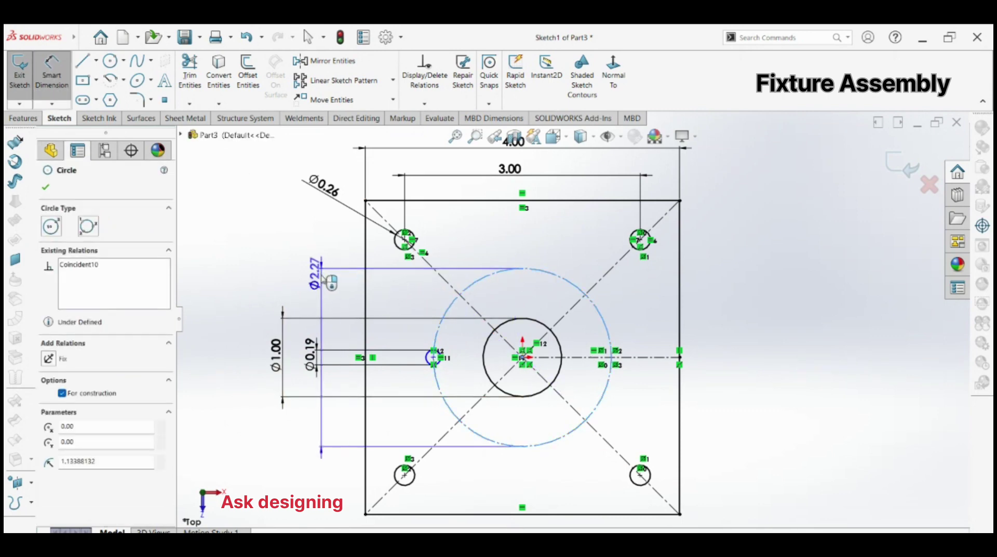
{"action": "left_click", "coordinate": [254, 328]}
{"action": "type", "text": "1"}
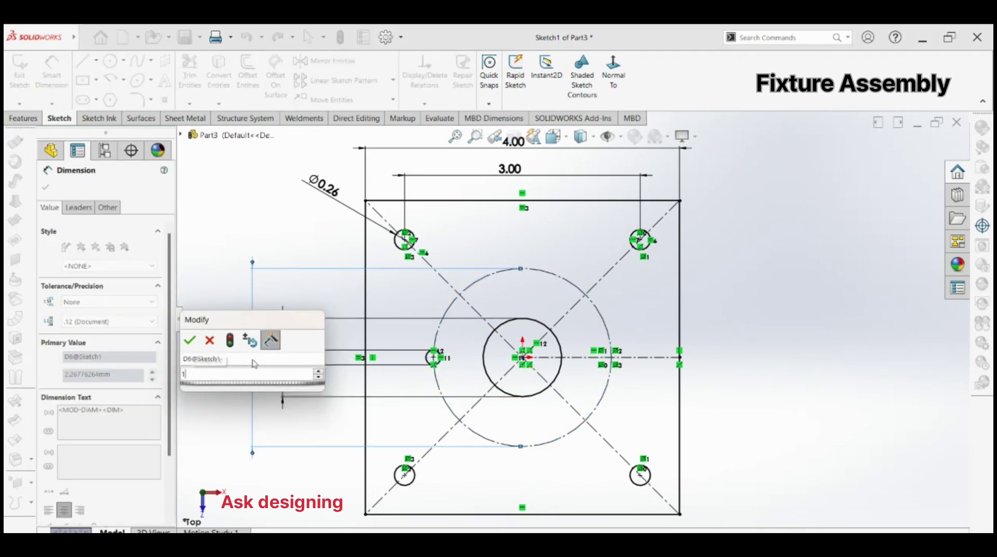
{"action": "key", "text": "Return"}
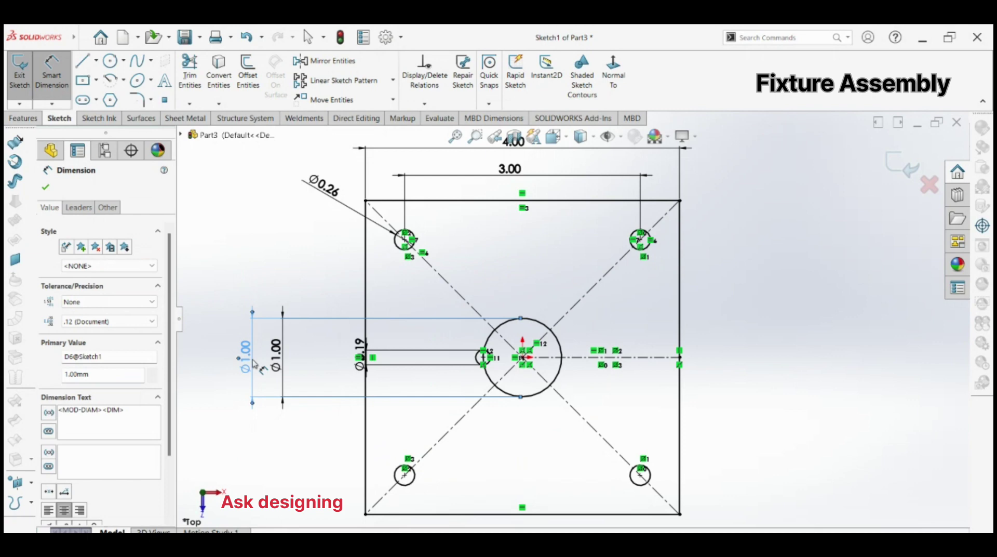
Set the construction circle's diameter to 1.625 mm.
{"action": "left_click", "coordinate": [254, 364]}
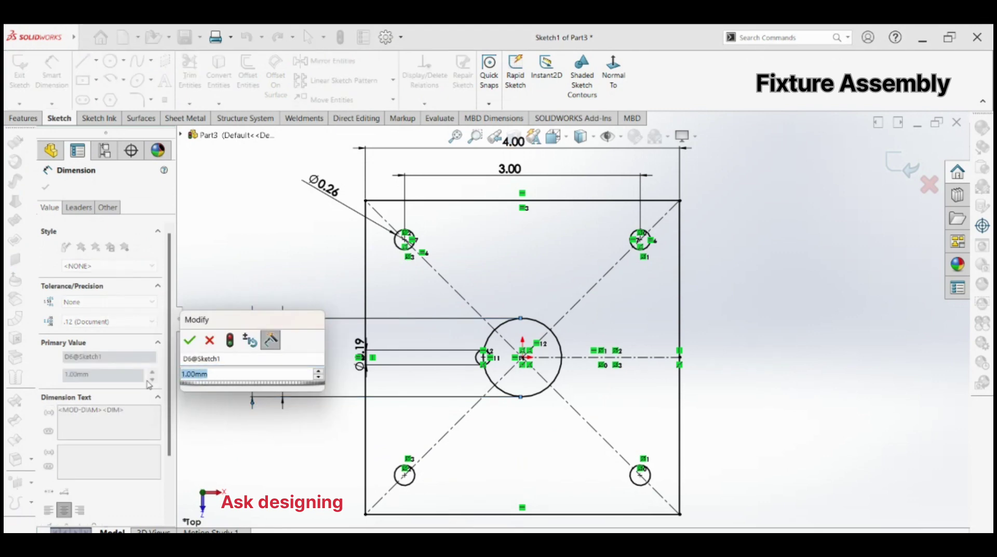
{"action": "type", "text": "1.625"}
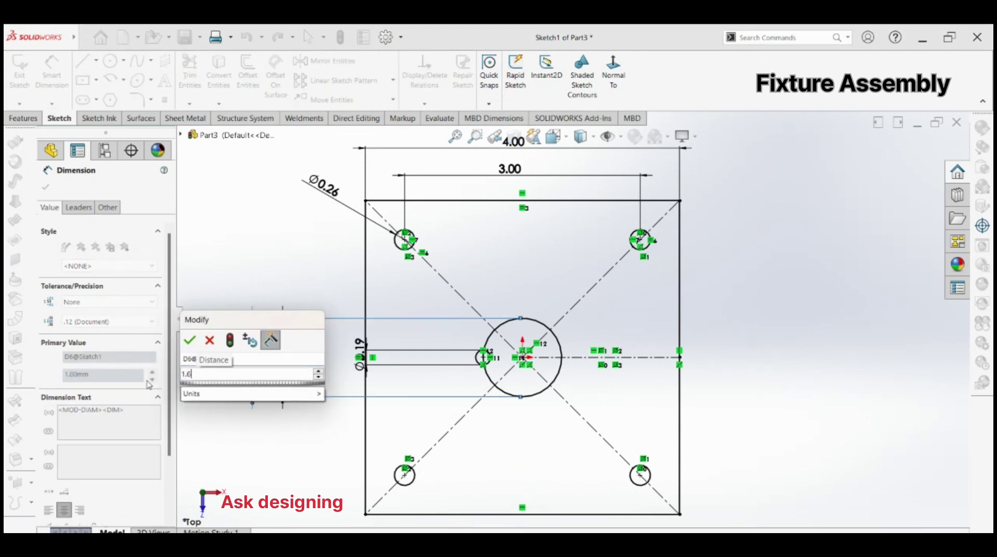
{"action": "key", "text": "Return"}
{"action": "key", "text": "Escape"}
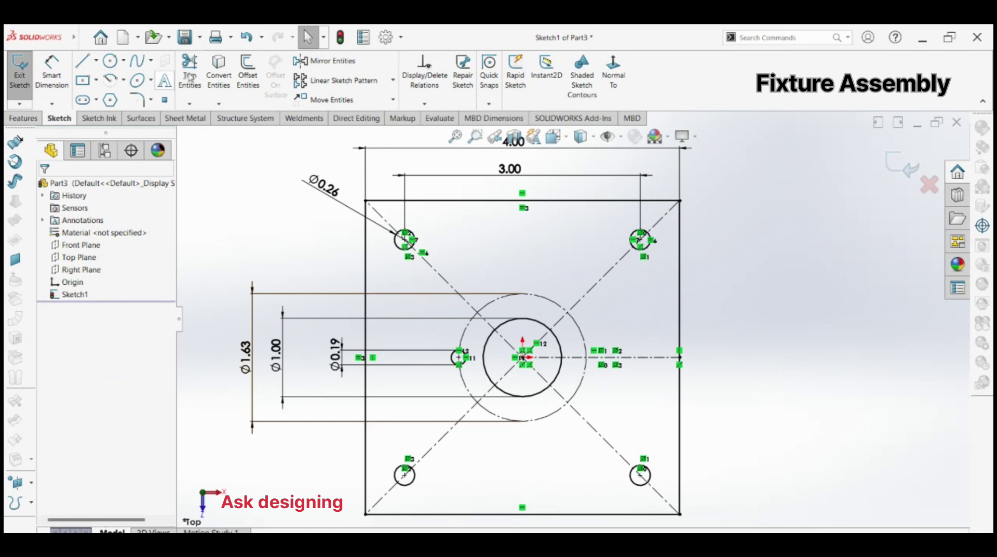
Circular-pattern the 0.19 mm circle about the origin as four equally spaced instances over 360 degrees.
{"action": "left_click", "coordinate": [393, 81]}
{"action": "left_click", "coordinate": [337, 99]}
{"action": "left_click", "coordinate": [522, 357]}
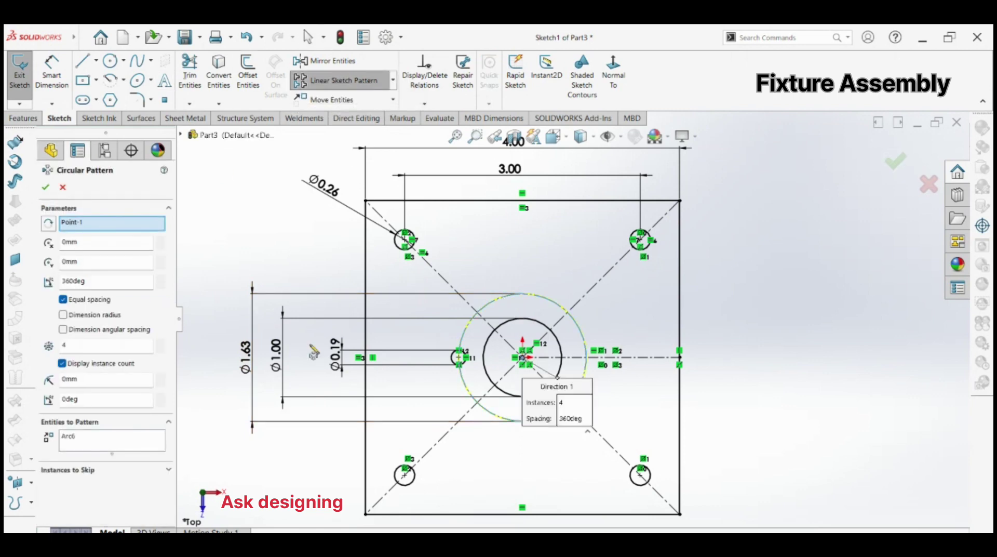
{"action": "left_click", "coordinate": [451, 361]}
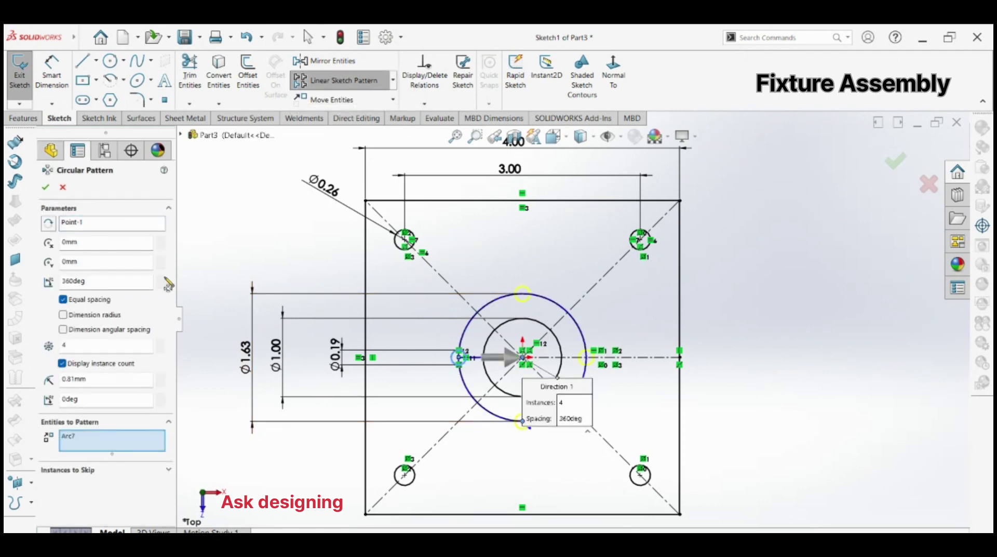
{"action": "left_click", "coordinate": [46, 188]}
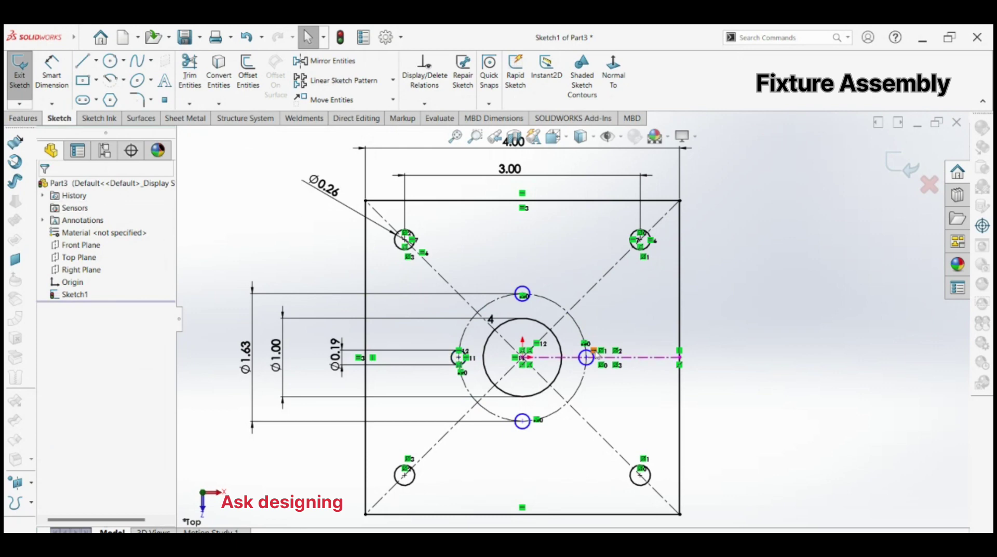
Add a horizontal relation between the origin and the centre of the rightmost patterned circle.
{"action": "left_click", "coordinate": [521, 357]}
{"action": "left_click", "coordinate": [585, 357], "text": "ctrl"}
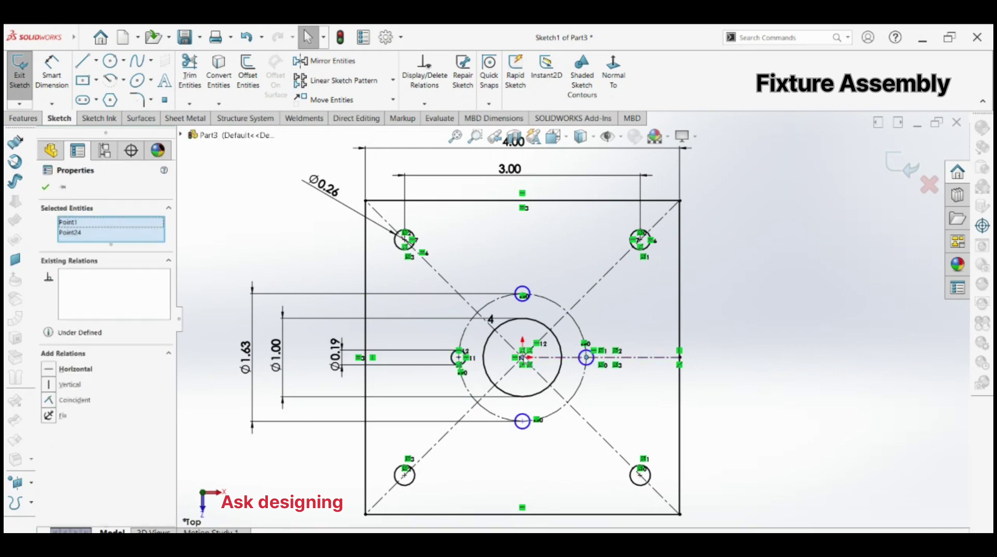
Try to add a vertical relation between the origin and the centre of the uppermost patterned circle.
{"action": "scroll", "coordinate": [524, 298], "scroll_direction": "down", "scroll_amount": 3}
{"action": "left_click", "coordinate": [520, 292], "text": "ctrl"}
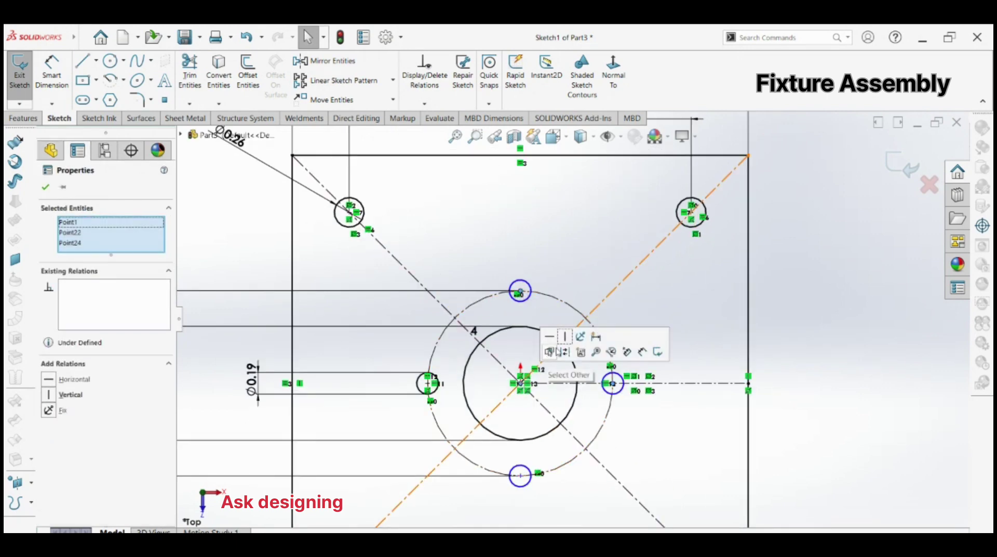
{"action": "left_click", "coordinate": [564, 336]}
{"action": "key", "text": "ctrl+z"}
{"action": "key", "text": "Escape"}
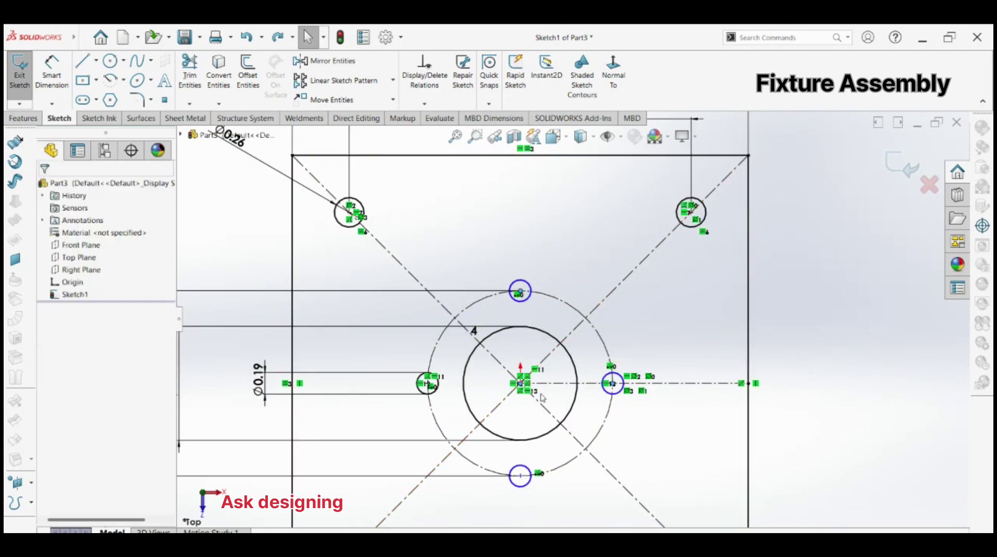
Add a vertical relation between the origin and the centre of the lowest patterned circle.
{"action": "left_click", "coordinate": [521, 476]}
{"action": "left_click", "coordinate": [520, 383], "text": "ctrl"}
{"action": "left_click", "coordinate": [568, 338]}
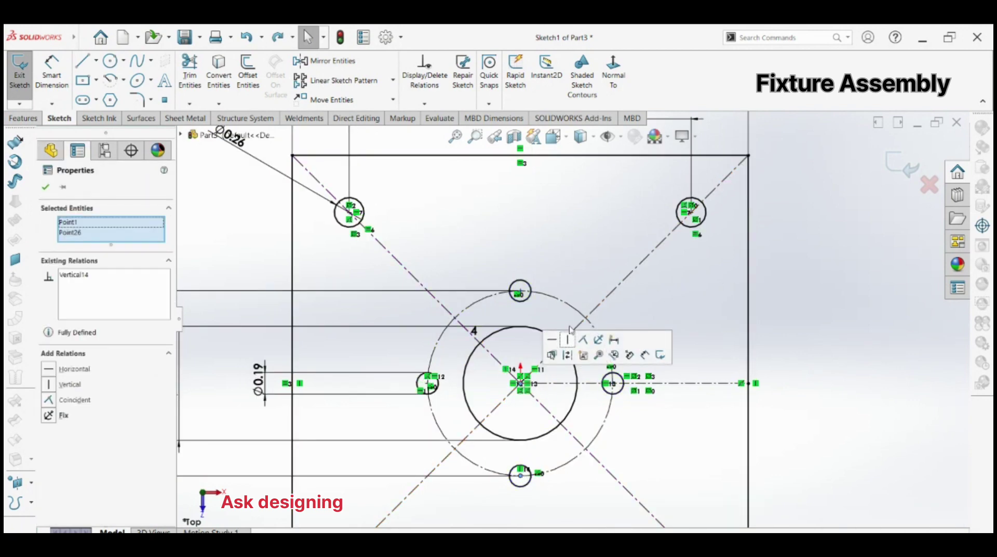
{"action": "left_click", "coordinate": [545, 254]}
{"action": "scroll", "coordinate": [545, 254], "scroll_direction": "up", "scroll_amount": 2}
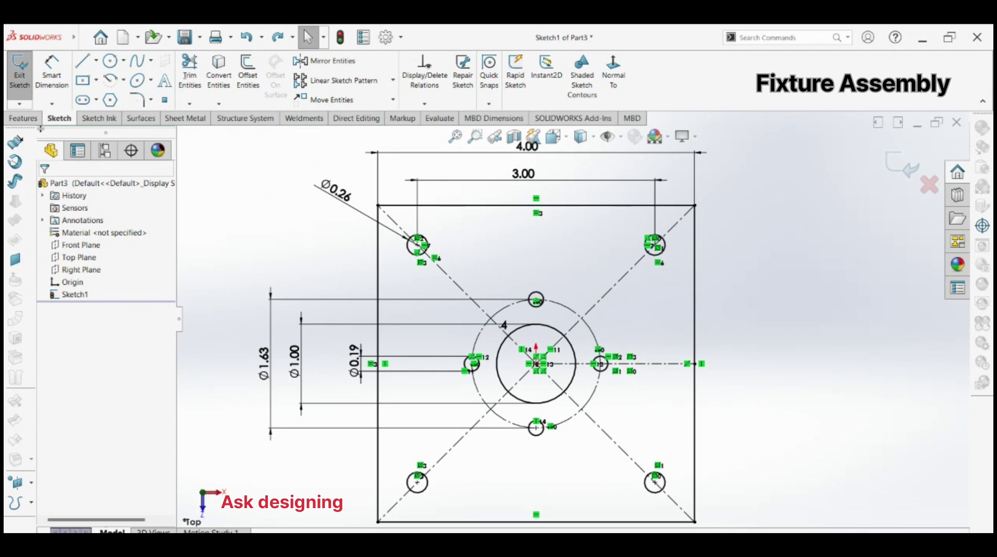
Extrude the plate sketch 0.5 mm with the Mid Plane end condition.
{"action": "left_click", "coordinate": [24, 118]}
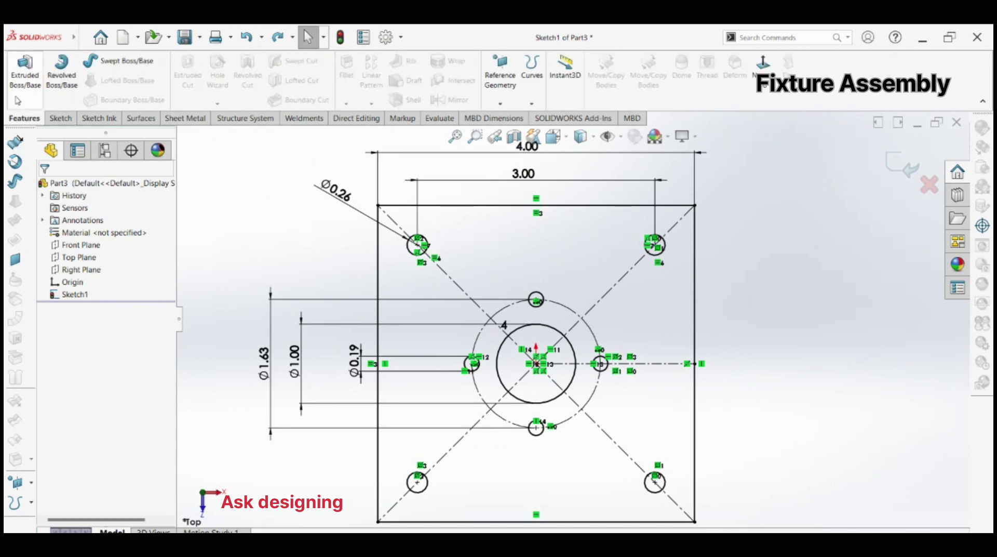
{"action": "left_click", "coordinate": [26, 73]}
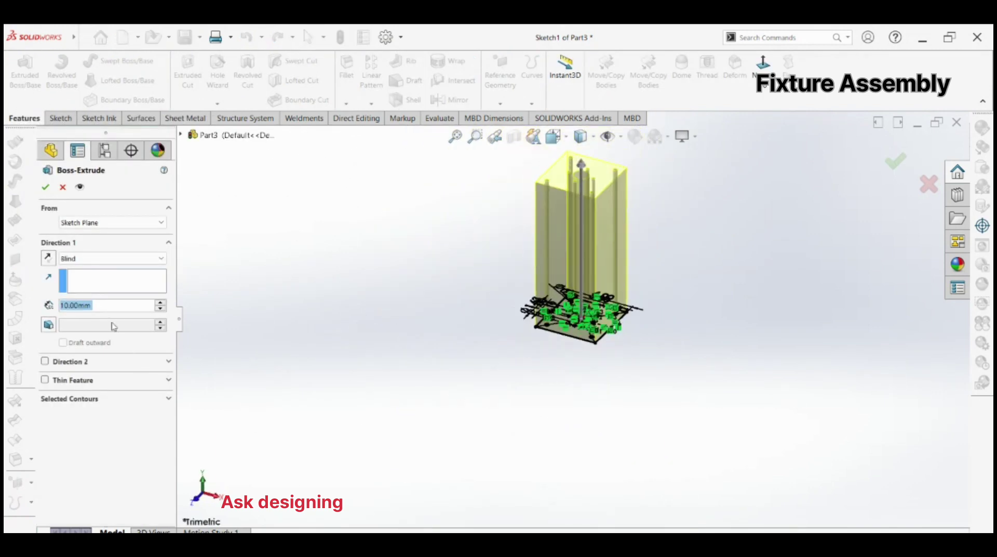
{"action": "type", "text": "0.5"}
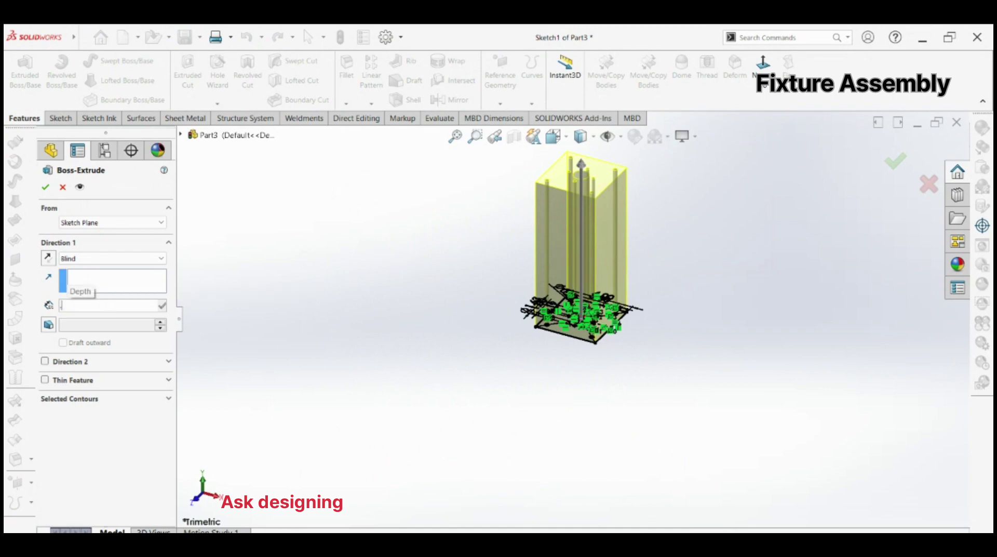
{"action": "key", "text": "Return"}
{"action": "left_click", "coordinate": [91, 259]}
{"action": "left_click", "coordinate": [72, 314]}
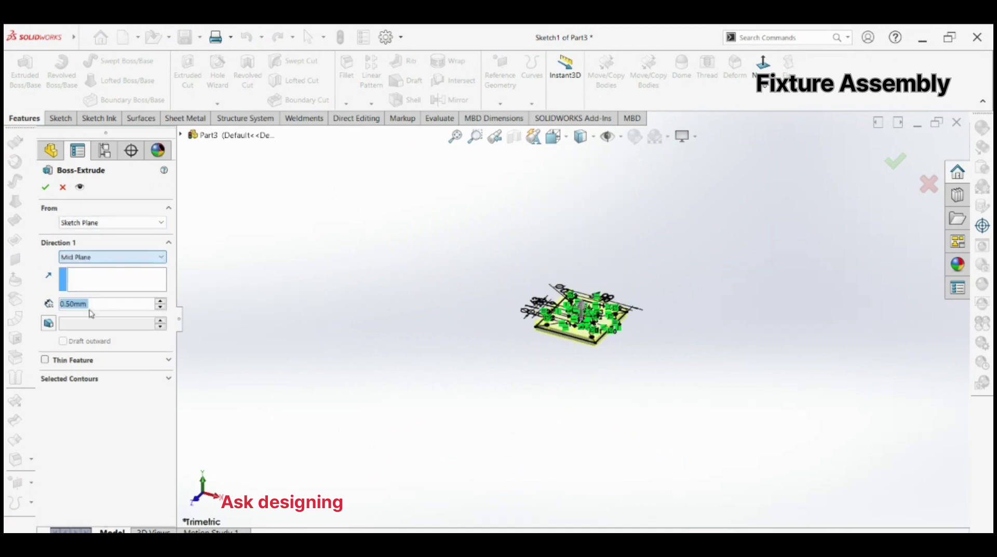
{"action": "left_click", "coordinate": [46, 187]}
{"action": "scroll", "coordinate": [640, 330], "scroll_direction": "down", "scroll_amount": 4}
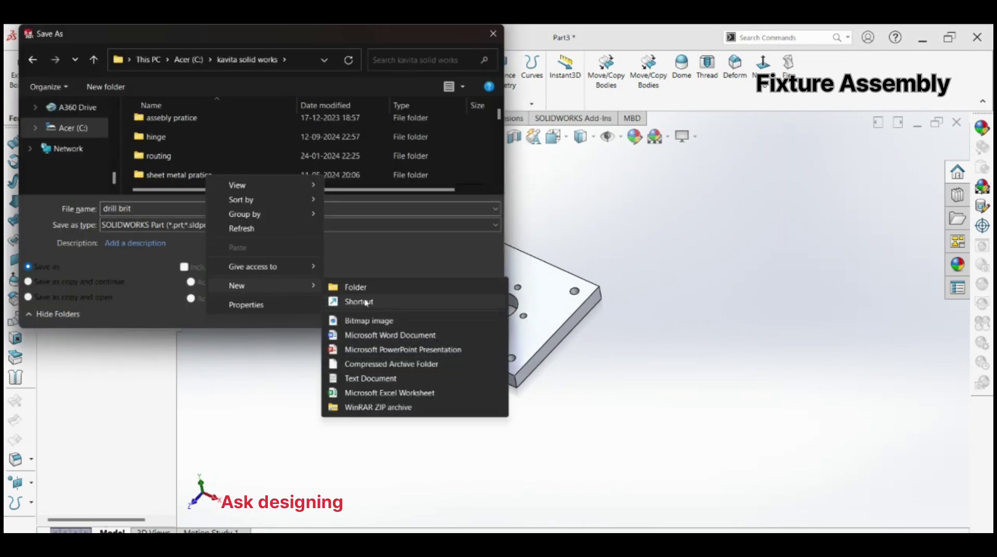
Create a folder named "fixture assembly" in the save location and open it.
{"action": "left_click", "coordinate": [364, 287]}
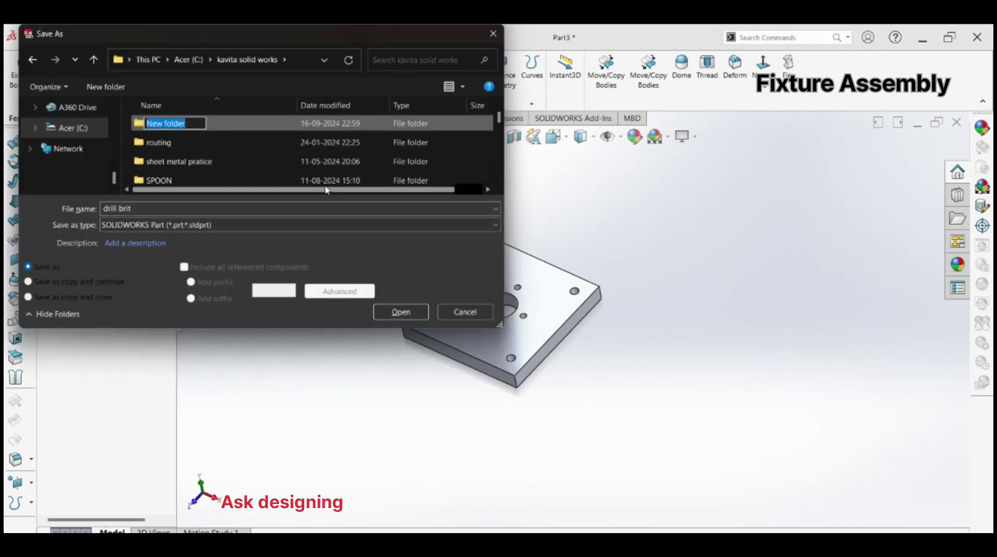
{"action": "type", "text": "fixture assembly"}
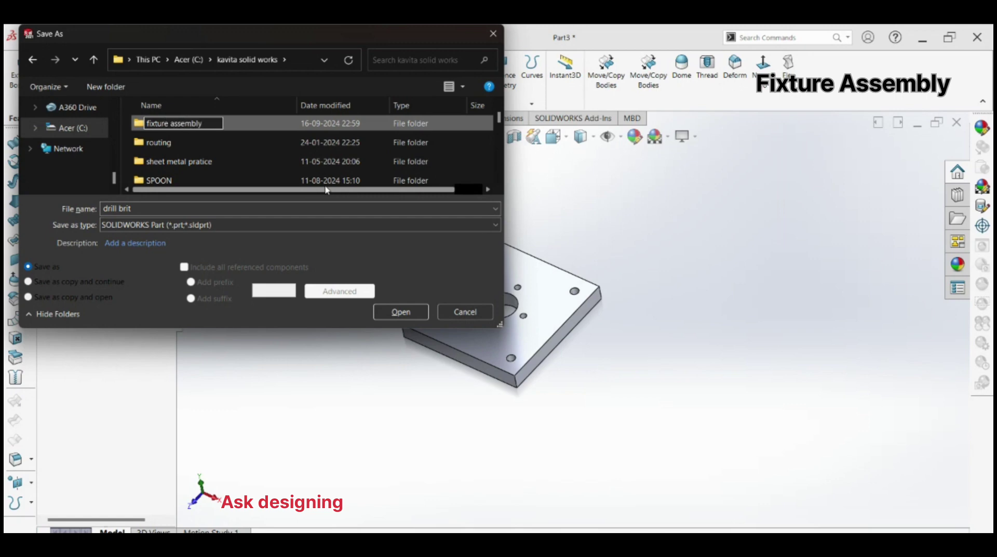
{"action": "left_click", "coordinate": [443, 184]}
{"action": "double_click", "coordinate": [275, 124]}
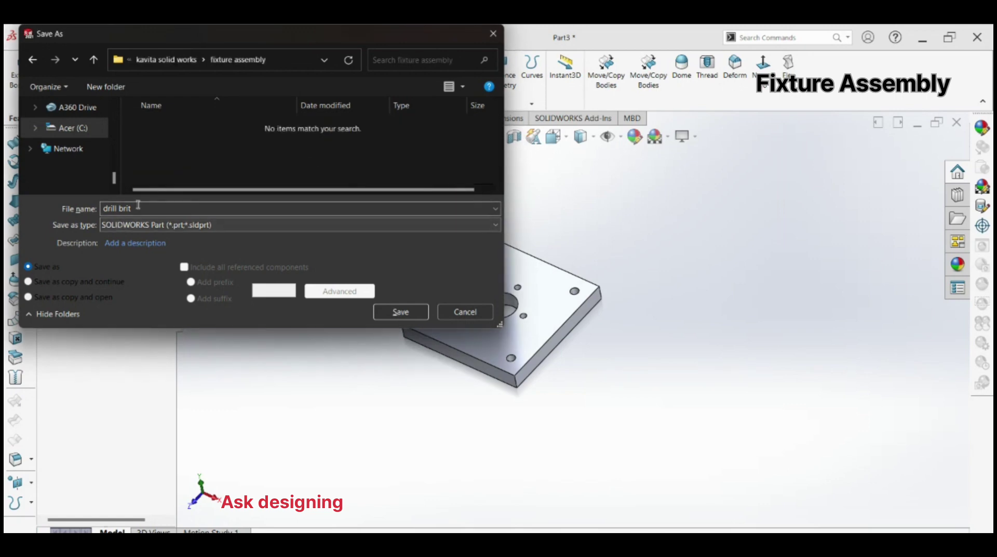
Save the part as "end plate (ep)" in the fixture assembly folder.
{"action": "left_click", "coordinate": [138, 207]}
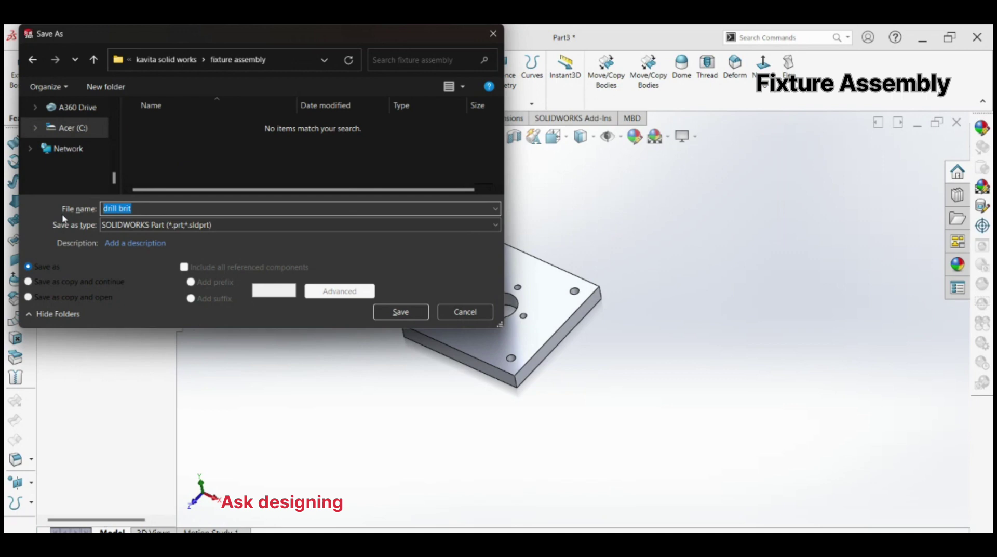
{"action": "type", "text": "end plate (ep)"}
{"action": "left_click", "coordinate": [400, 312]}
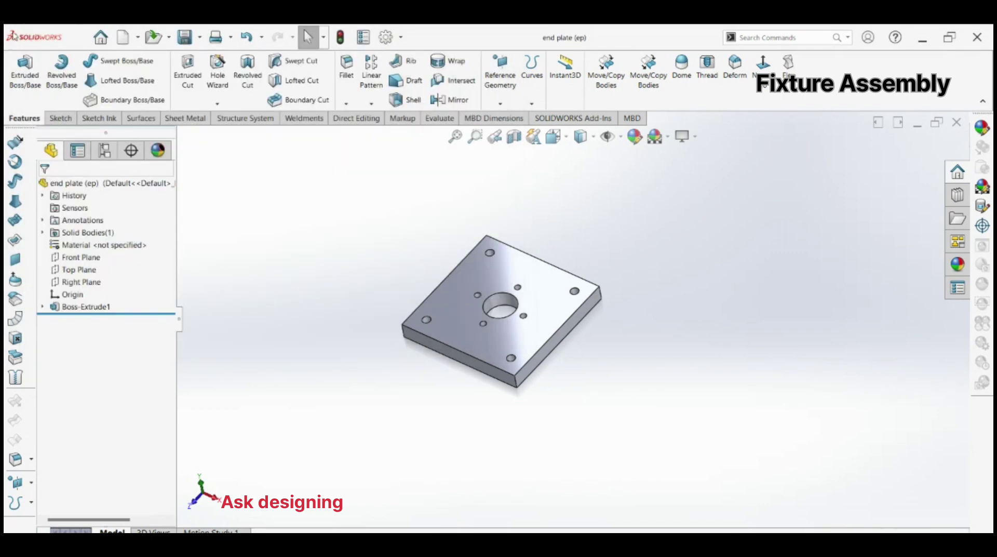
Create a new part and start a sketch on the Top Plane.
{"action": "left_click", "coordinate": [123, 37]}
{"action": "left_click", "coordinate": [417, 421]}
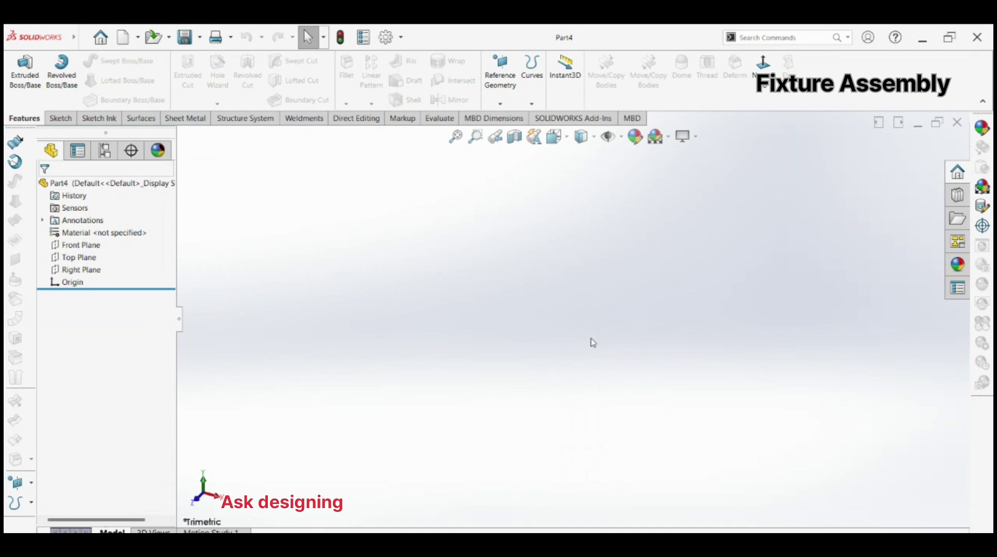
{"action": "left_click", "coordinate": [126, 260]}
{"action": "left_click", "coordinate": [97, 245]}
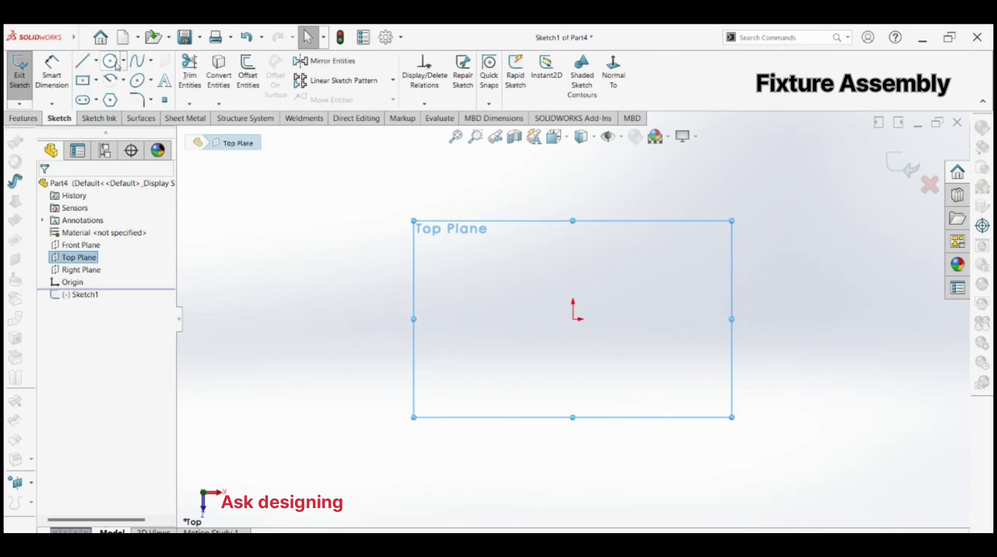
Sketch a circle about 99 mm in diameter centred on the origin.
{"action": "left_click", "coordinate": [110, 60]}
{"action": "left_click", "coordinate": [573, 319]}
{"action": "left_click", "coordinate": [517, 260]}
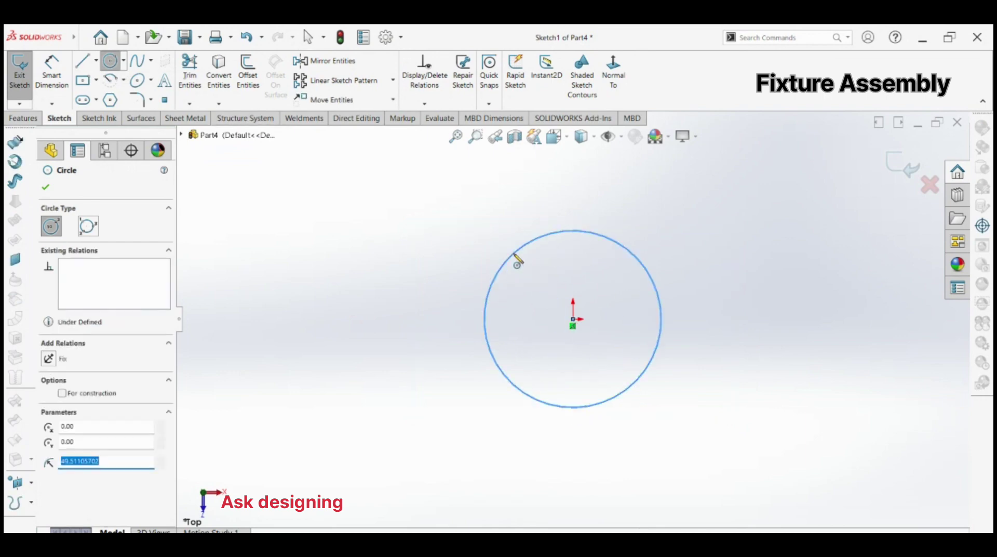
{"action": "key", "text": "Escape"}
Dimension the circle's diameter to 2 mm.
{"action": "left_click", "coordinate": [51, 73]}
{"action": "left_click", "coordinate": [497, 267]}
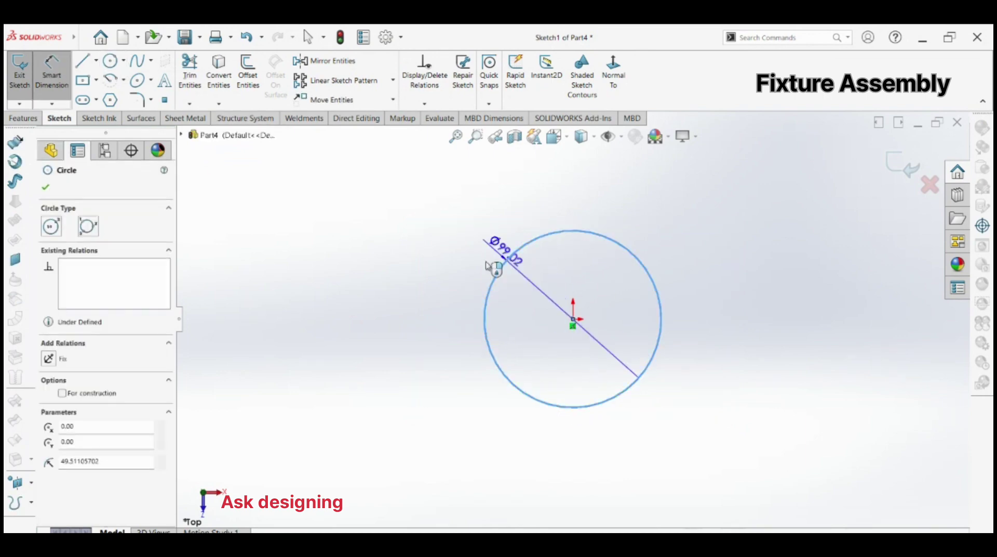
{"action": "left_click", "coordinate": [422, 307]}
{"action": "type", "text": "2.00mm"}
{"action": "key", "text": "Return"}
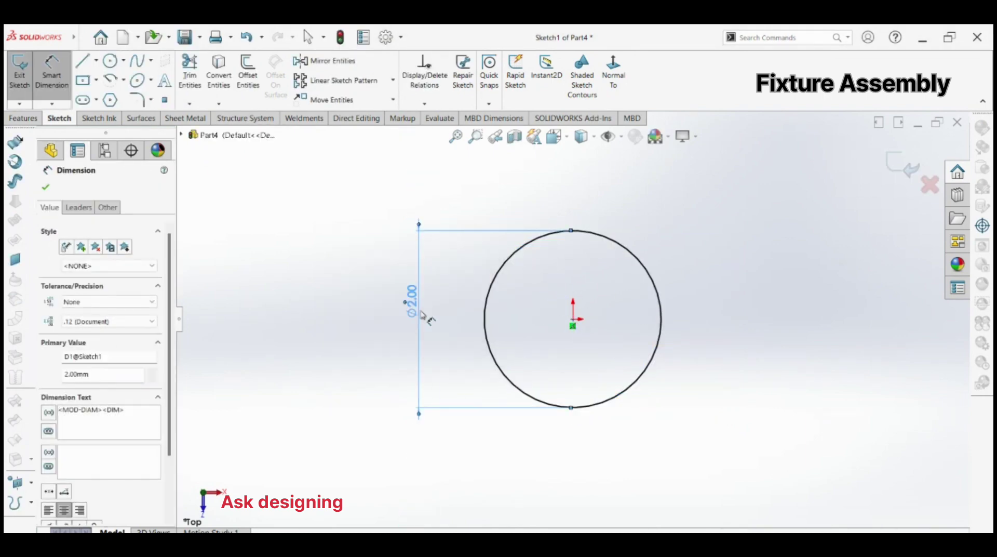
{"action": "key", "text": "Escape"}
Sketch a concentric inner circle about 1.37 mm in diameter centred on the origin.
{"action": "left_click", "coordinate": [110, 61]}
{"action": "left_click", "coordinate": [573, 318]}
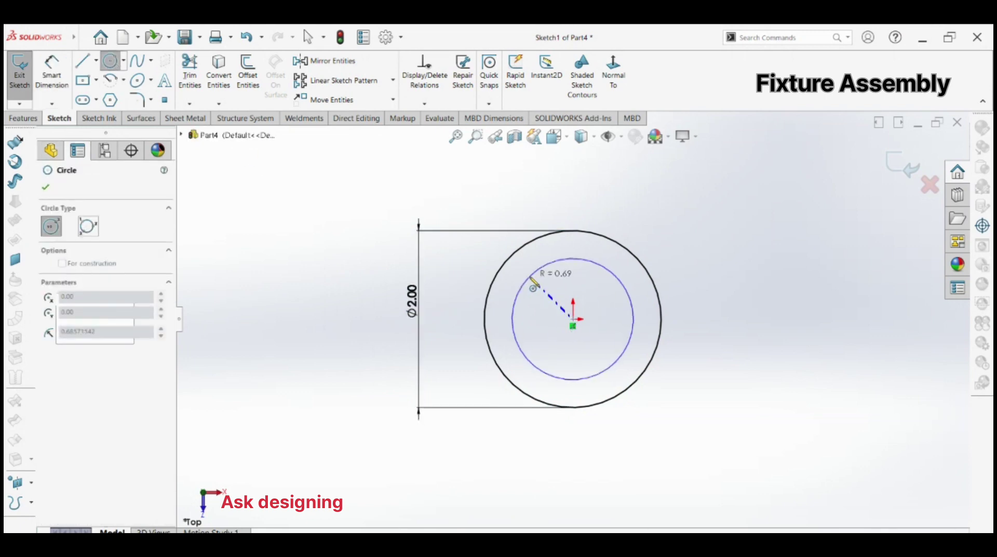
{"action": "left_click", "coordinate": [530, 278]}
{"action": "key", "text": "Escape"}
Dimension the inner circle's diameter to 1 mm.
{"action": "left_click", "coordinate": [51, 73]}
{"action": "left_click", "coordinate": [531, 276]}
{"action": "left_click", "coordinate": [450, 307]}
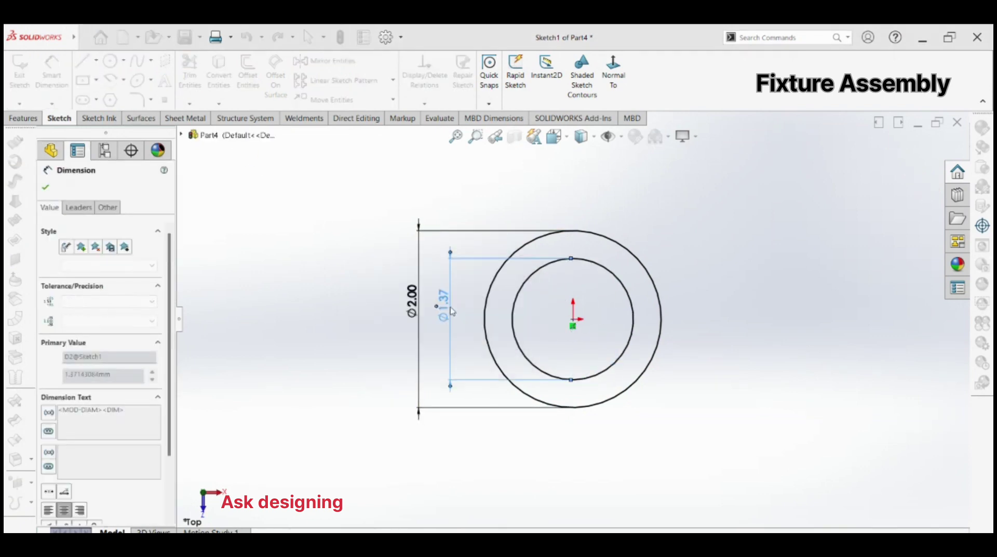
{"action": "type", "text": "1"}
{"action": "key", "text": "Return"}
{"action": "key", "text": "Escape"}
{"action": "key", "text": "Escape"}
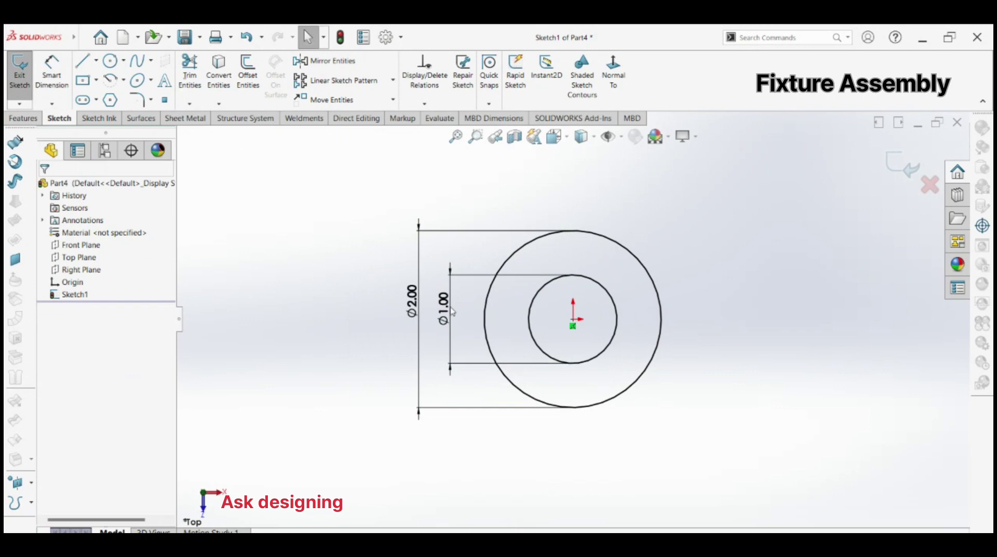
Draw a horizontal centerline across the full width of the outer circle through the origin.
{"action": "left_click", "coordinate": [96, 61]}
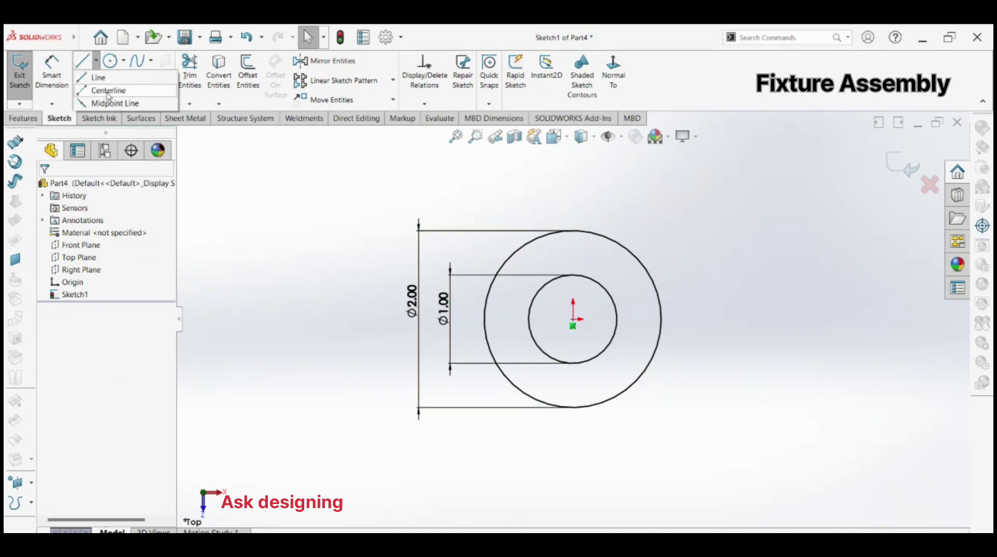
{"action": "left_click", "coordinate": [104, 73]}
{"action": "left_click", "coordinate": [484, 318]}
{"action": "left_click", "coordinate": [661, 318]}
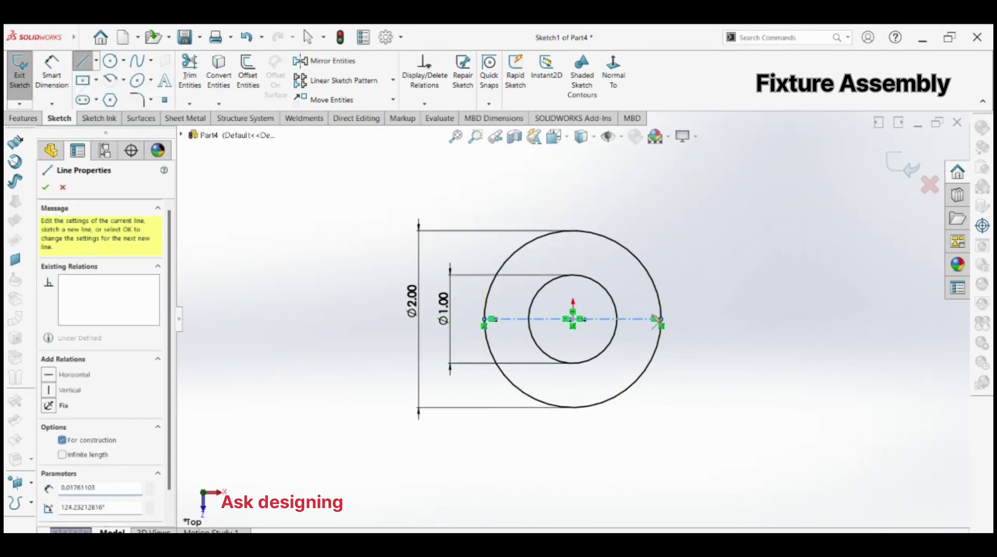
{"action": "key", "text": "Escape"}
Draw a vertical centerline across the full height of the outer circle through the origin.
{"action": "left_click", "coordinate": [96, 61]}
{"action": "left_click", "coordinate": [104, 84]}
{"action": "left_click", "coordinate": [572, 230]}
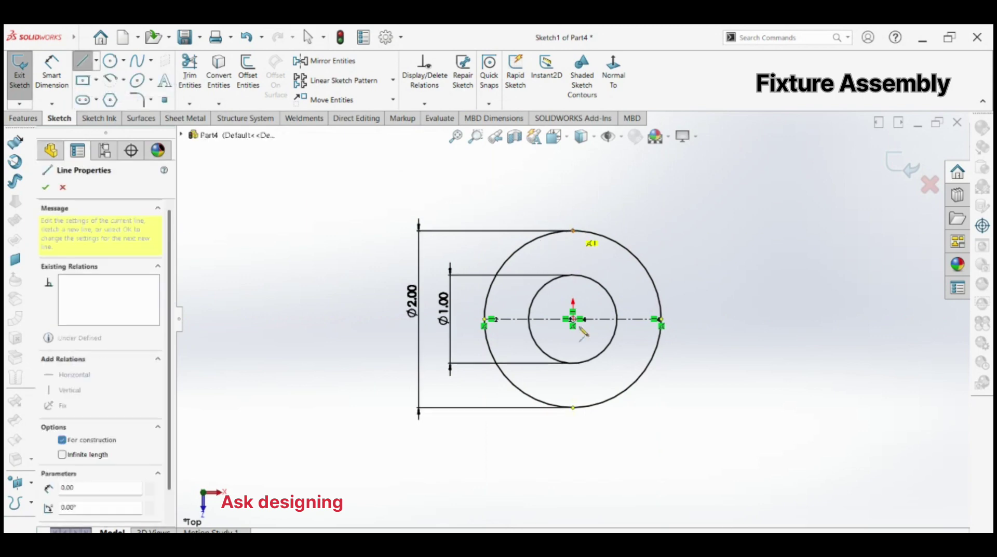
{"action": "left_click", "coordinate": [573, 407]}
{"action": "key", "text": "Escape"}
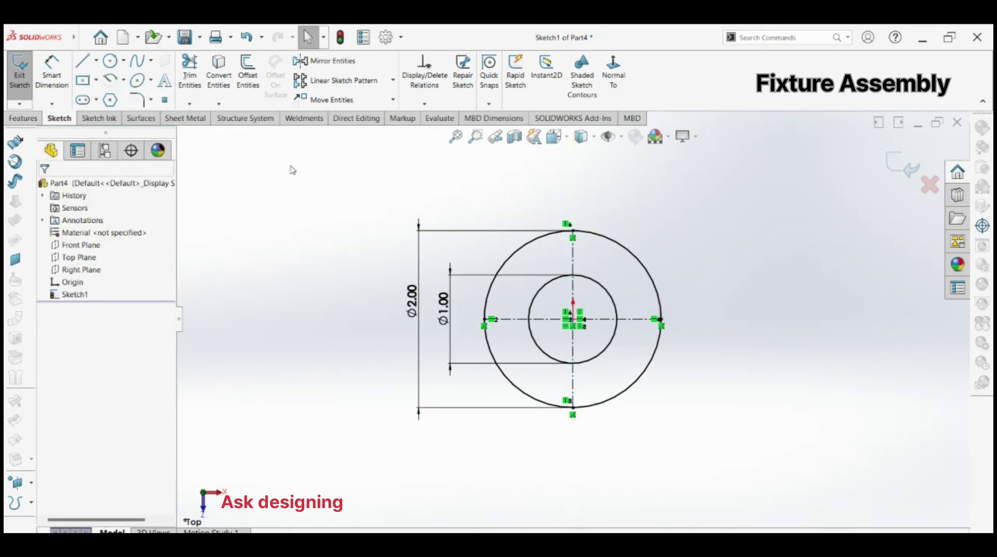
Offset the vertical centerline bi-directionally by 0.813 mm.
{"action": "left_click", "coordinate": [249, 83]}
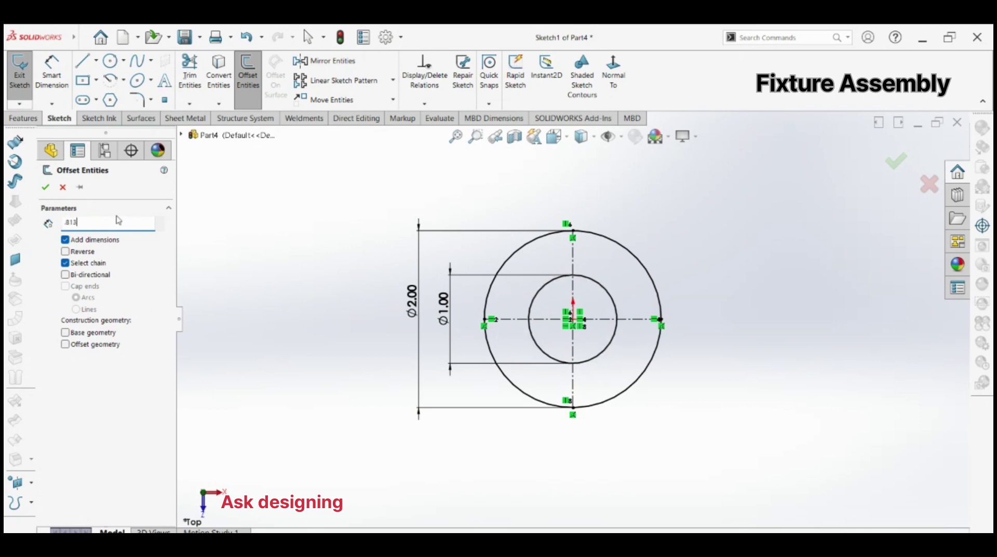
{"action": "left_click", "coordinate": [573, 356]}
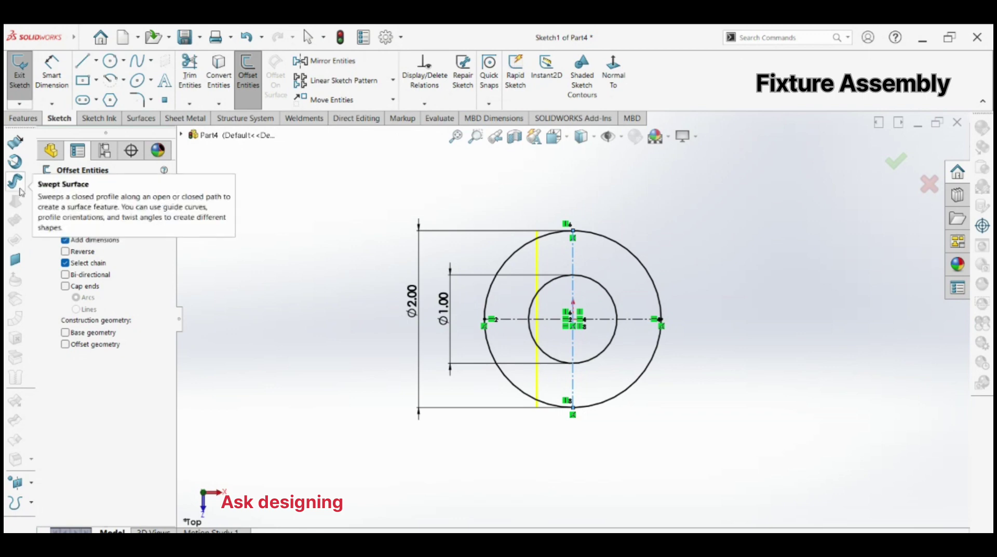
{"action": "key", "text": "Return"}
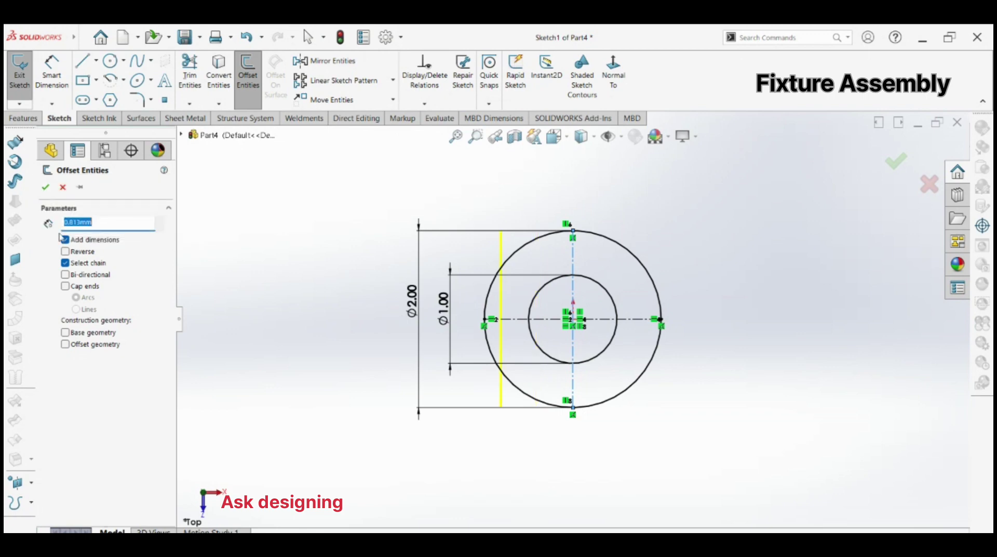
{"action": "left_click", "coordinate": [66, 276]}
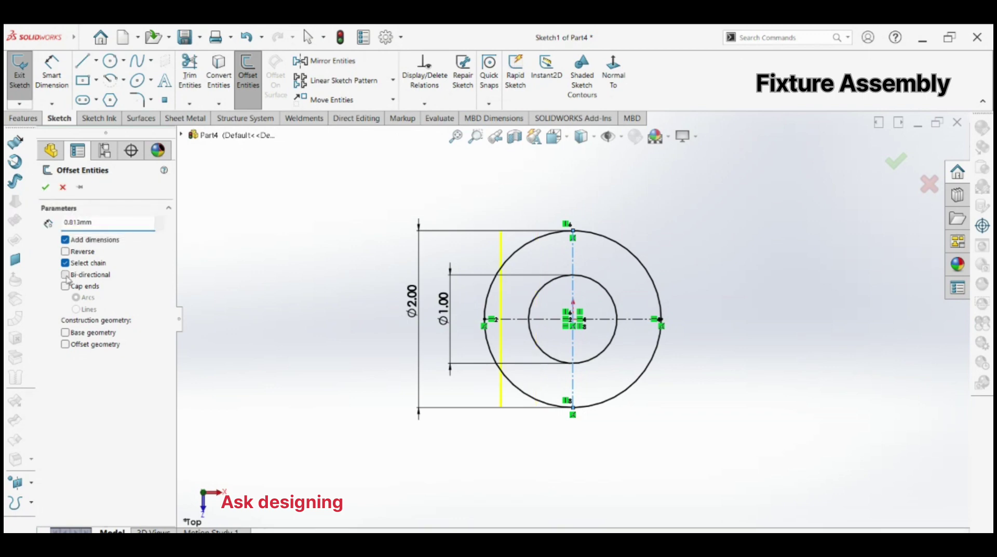
{"action": "left_click", "coordinate": [46, 187]}
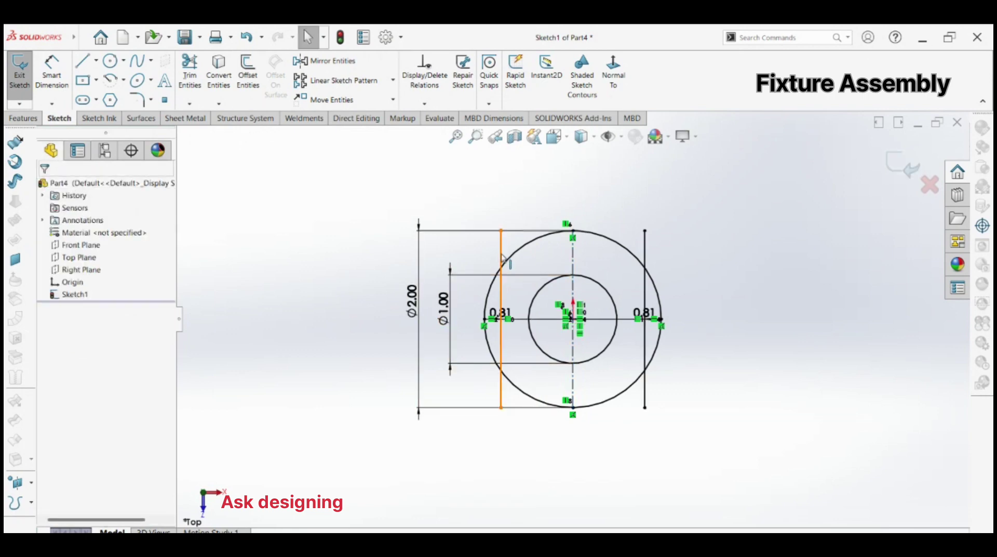
Convert both offset lines to construction geometry and move their distance dimensions outward, clear of the circles.
{"action": "left_click", "coordinate": [501, 280]}
{"action": "left_click", "coordinate": [548, 225]}
{"action": "left_click", "coordinate": [645, 270]}
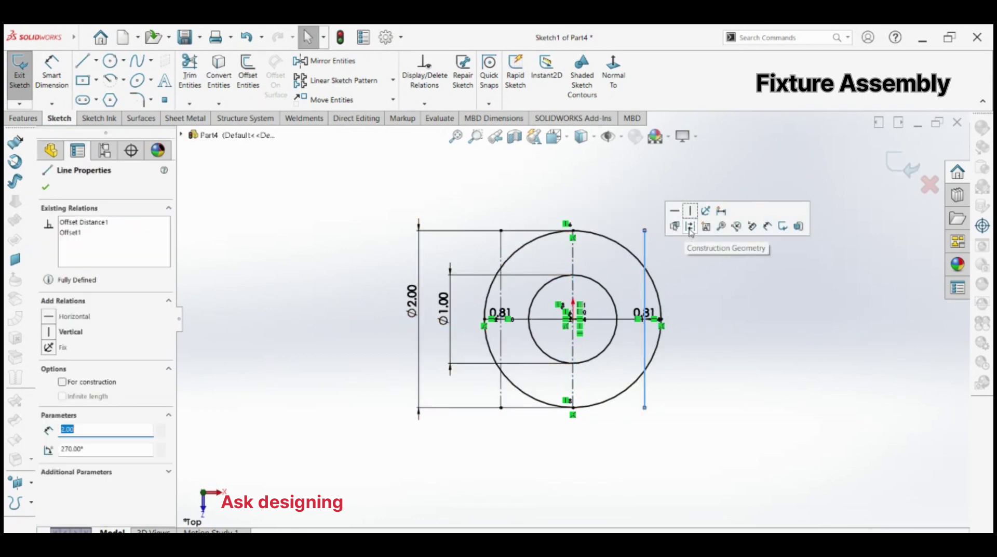
{"action": "left_click", "coordinate": [692, 225]}
{"action": "left_click_drag", "start_coordinate": [644, 312], "coordinate": [705, 300]}
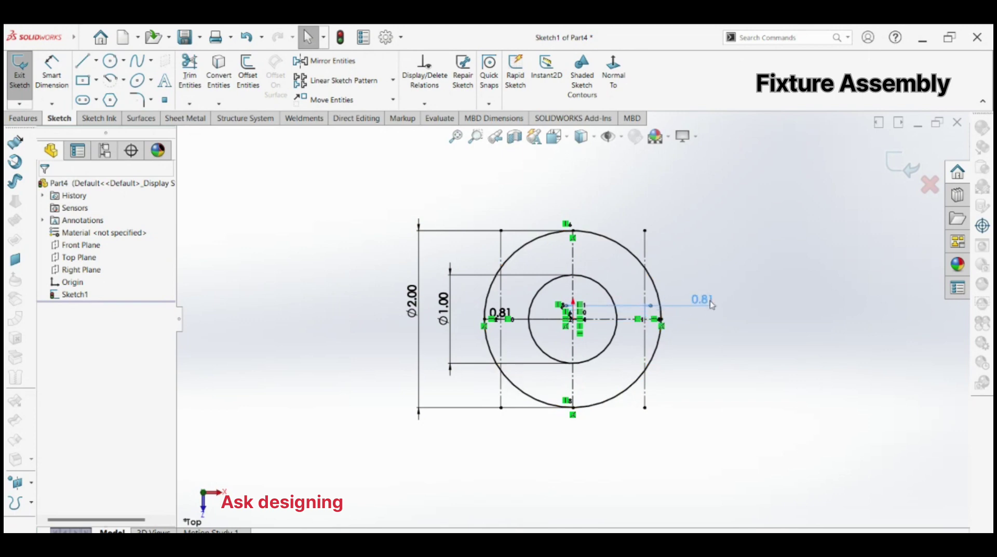
{"action": "left_click_drag", "start_coordinate": [500, 312], "coordinate": [462, 298]}
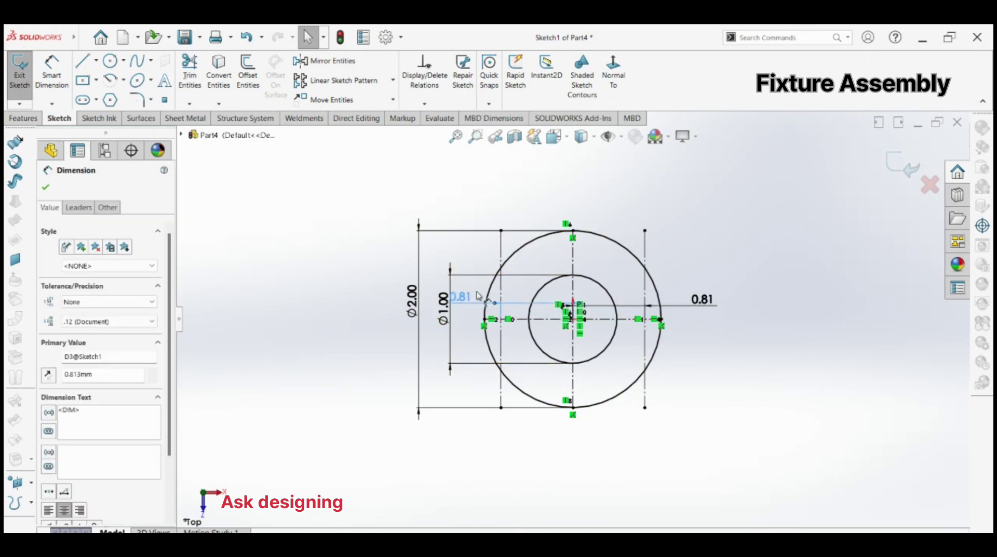
{"action": "key", "text": "Escape"}
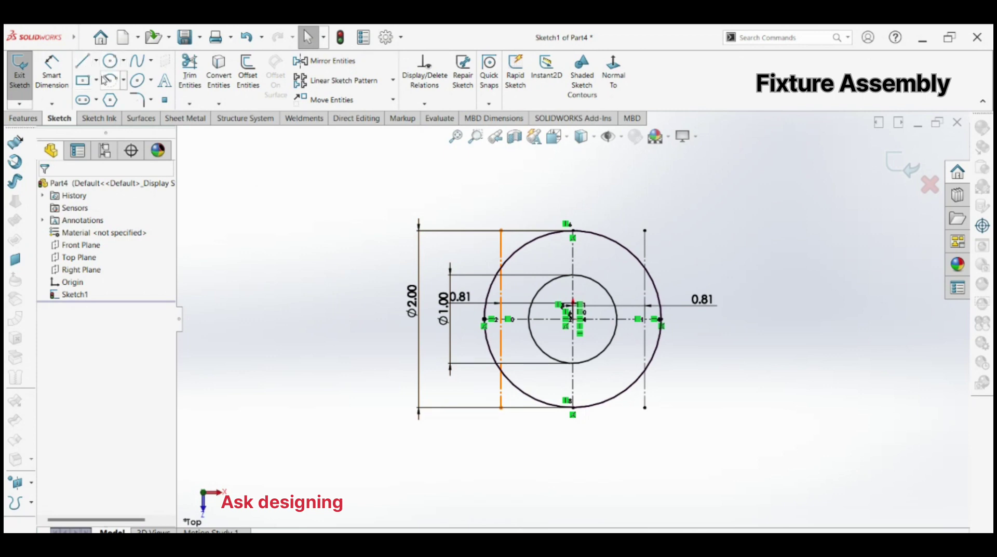
Sketch a U-shaped notch at the top of the outer circle, with two vertical sides joined by an arc of about 0.14 mm radius.
{"action": "left_click", "coordinate": [82, 60]}
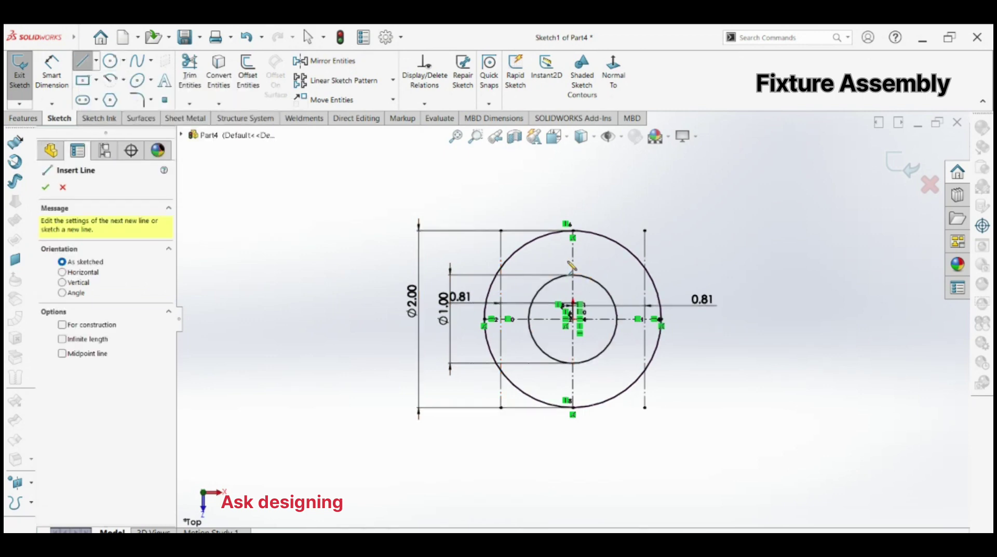
{"action": "scroll", "coordinate": [560, 231], "scroll_direction": "down", "scroll_amount": 3}
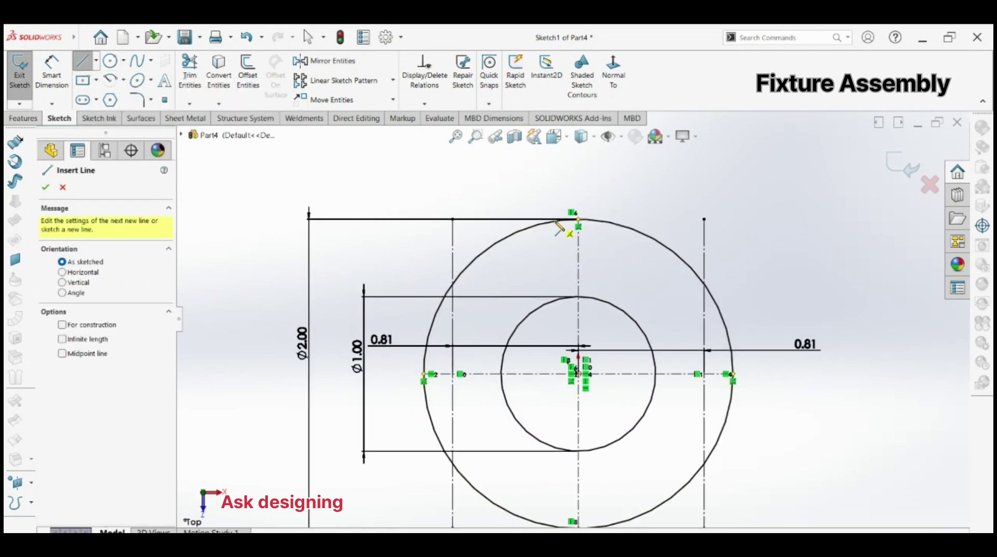
{"action": "left_click", "coordinate": [552, 219]}
{"action": "left_click", "coordinate": [552, 249]}
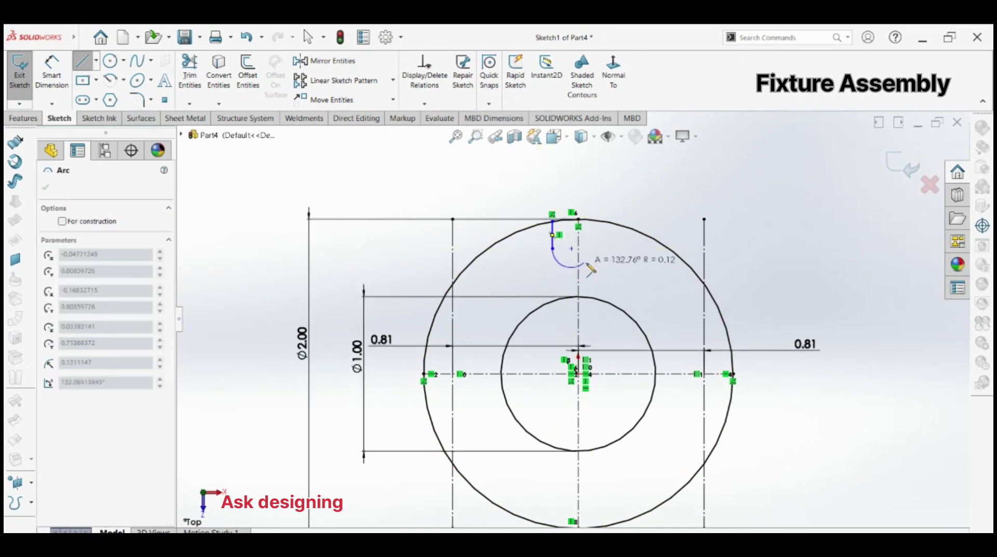
{"action": "left_click", "coordinate": [597, 249]}
{"action": "left_click", "coordinate": [597, 219]}
{"action": "key", "text": "Escape"}
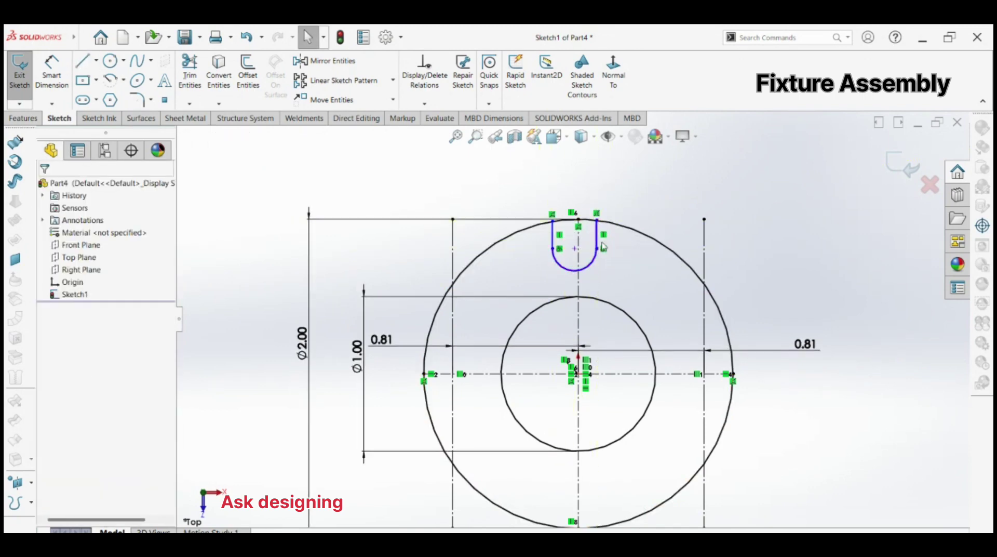
Make the notch's two vertical sides equal in length and constrain its arc centre to the vertical centerline.
{"action": "left_click", "coordinate": [597, 244]}
{"action": "left_click", "coordinate": [552, 239], "text": "ctrl"}
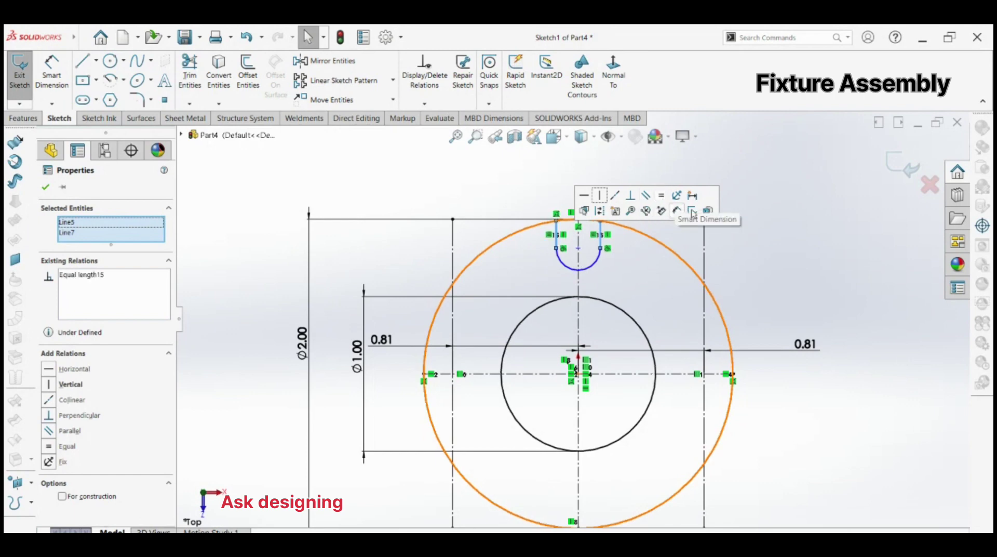
{"action": "left_click", "coordinate": [739, 232]}
{"action": "left_click", "coordinate": [577, 248]}
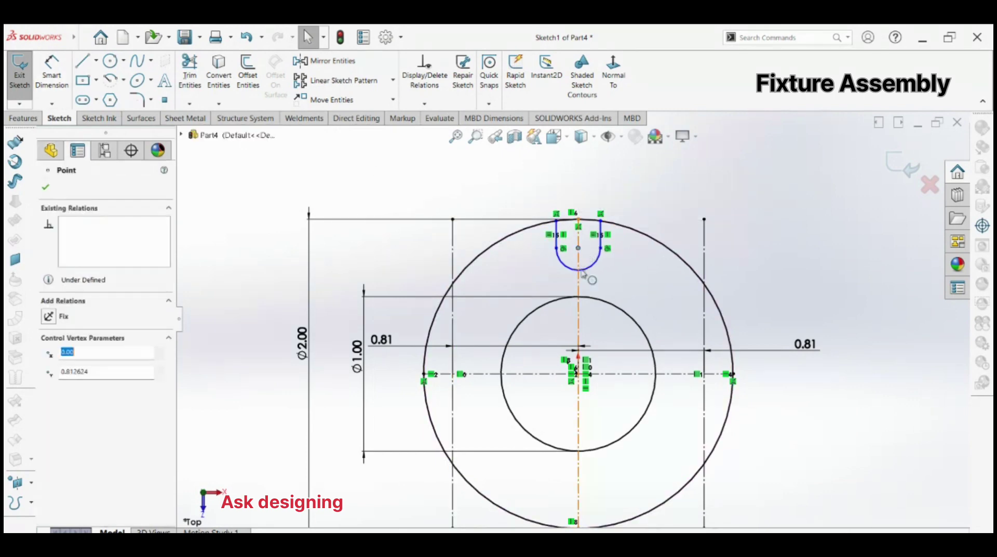
{"action": "left_click", "coordinate": [580, 270], "text": "ctrl"}
{"action": "left_click", "coordinate": [643, 190]}
Dimension the notch arc's radius to 0.13 mm.
{"action": "left_click", "coordinate": [39, 89]}
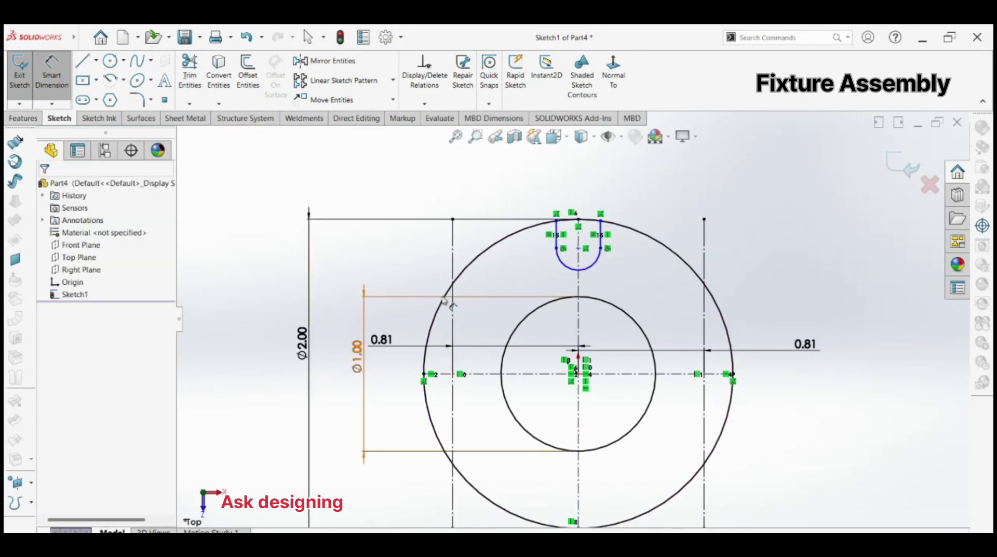
{"action": "left_click", "coordinate": [578, 269]}
{"action": "left_click", "coordinate": [466, 195]}
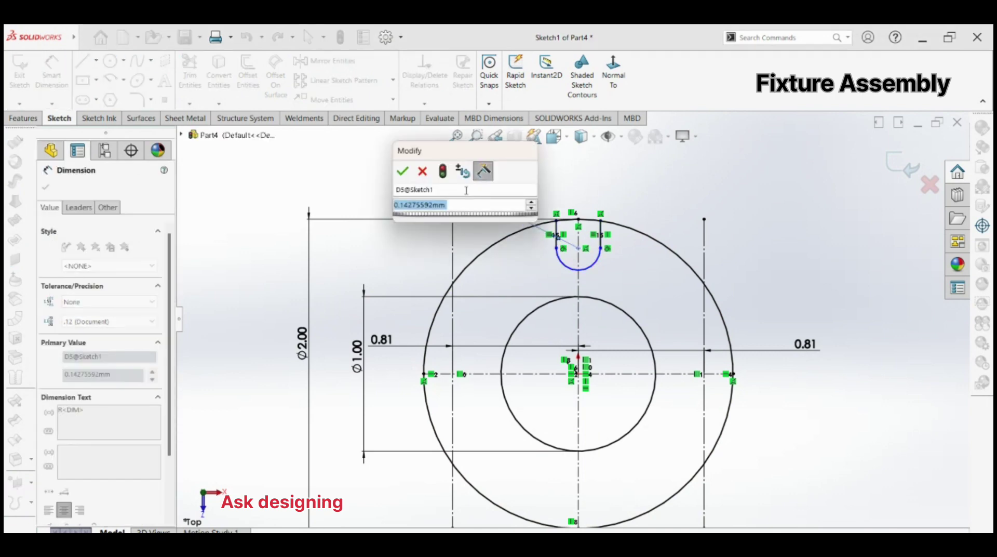
{"action": "type", "text": "0.13"}
{"action": "key", "text": "Return"}
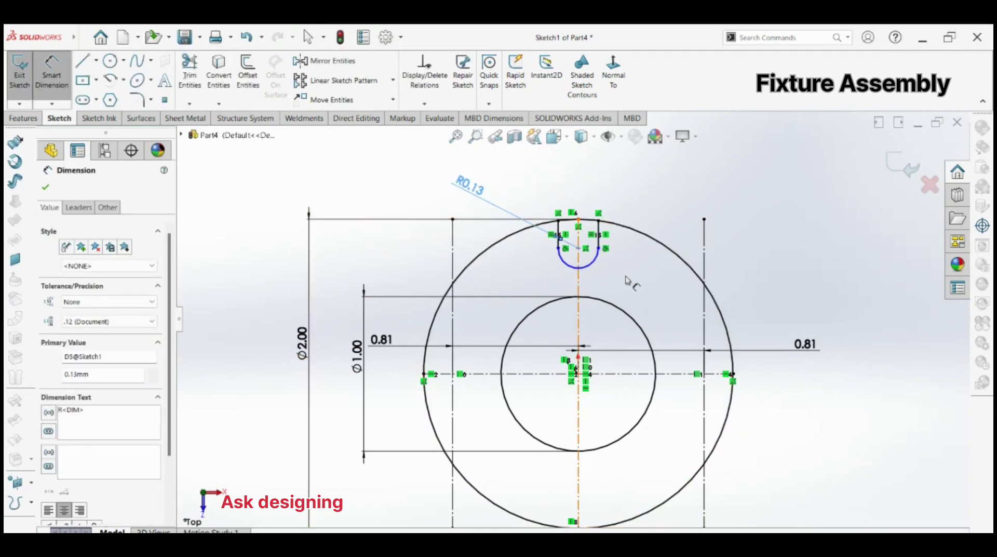
Dimension the distance from the notch arc's centre to the horizontal centerline as 0.81 mm.
{"action": "left_click", "coordinate": [578, 247]}
{"action": "left_click", "coordinate": [540, 374]}
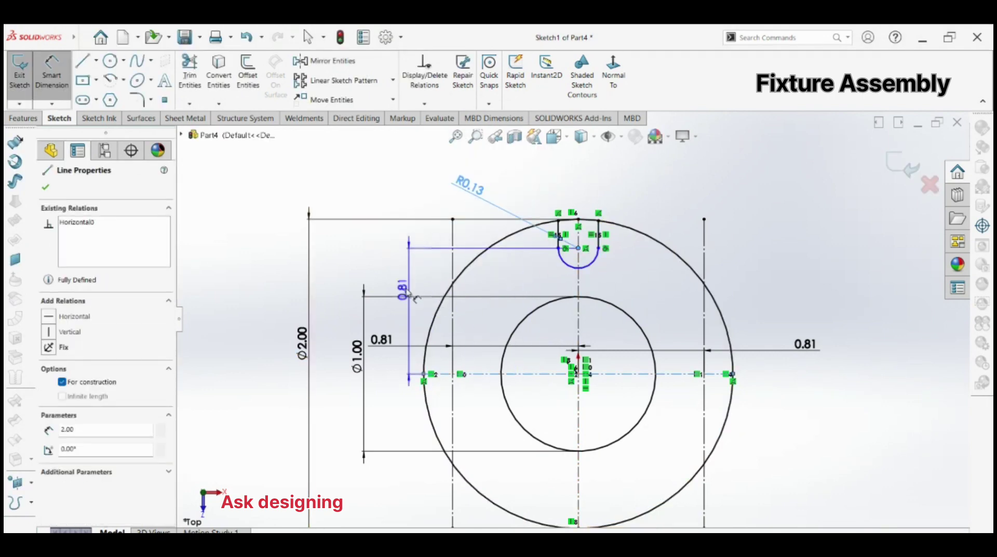
{"action": "left_click", "coordinate": [396, 281]}
{"action": "key", "text": "BackSpace"}
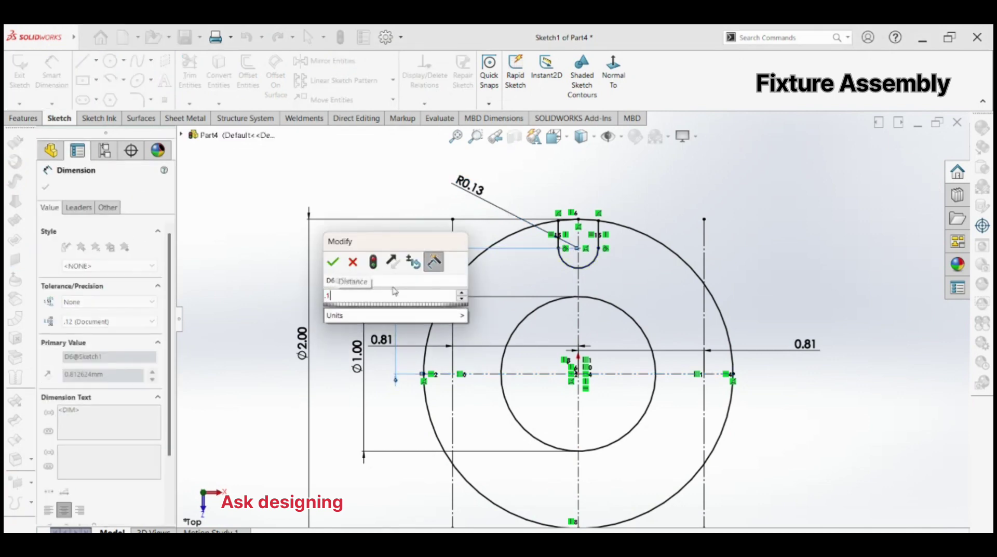
{"action": "type", "text": "0.81"}
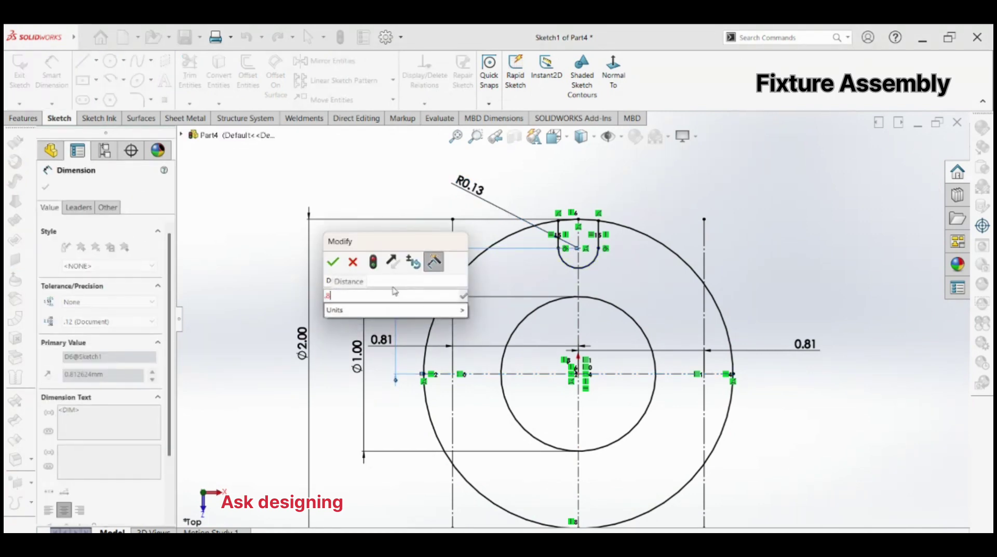
{"action": "key", "text": "Return"}
{"action": "key", "text": "Escape"}
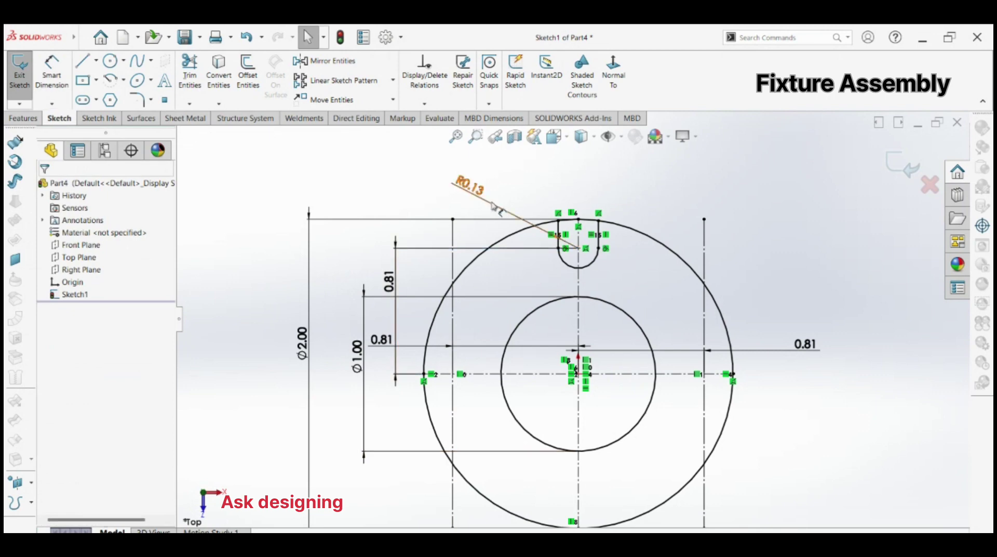
Circular-pattern the notch's two sides and arc around the origin, with 4 equally spaced instances over 360 degrees.
{"action": "left_click", "coordinate": [393, 80]}
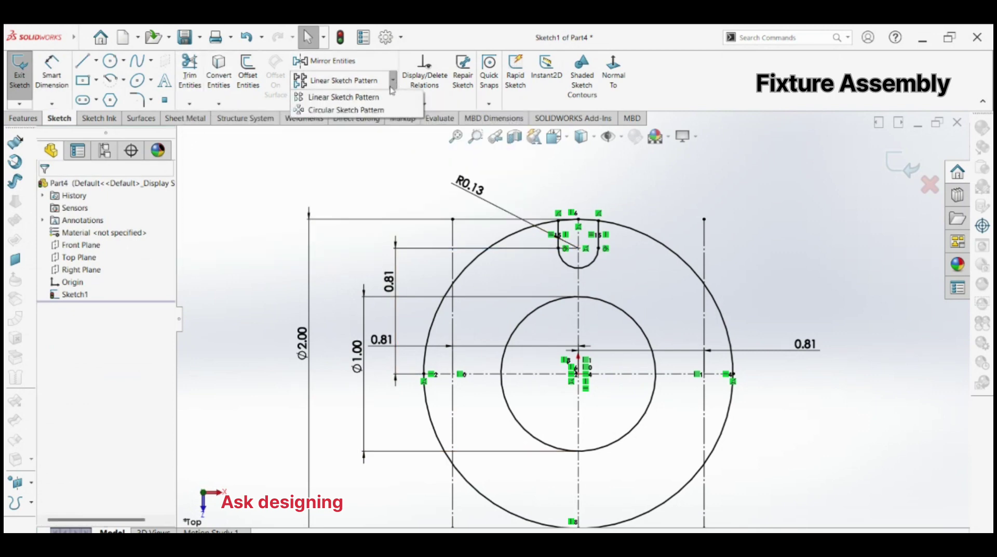
{"action": "left_click", "coordinate": [359, 109]}
{"action": "left_click", "coordinate": [515, 327]}
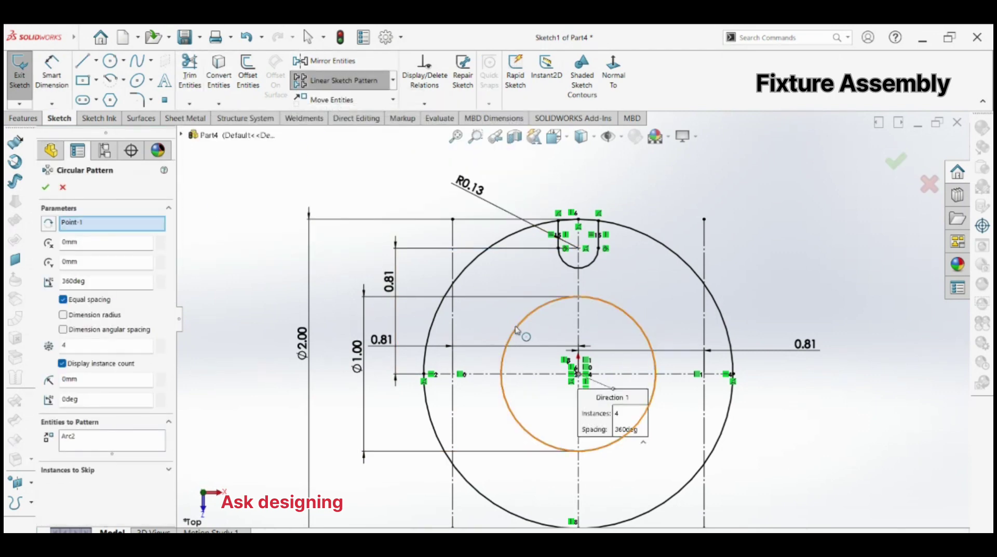
{"action": "right_click", "coordinate": [140, 434]}
{"action": "left_click", "coordinate": [160, 441]}
{"action": "left_click", "coordinate": [566, 250]}
{"action": "left_click", "coordinate": [578, 268]}
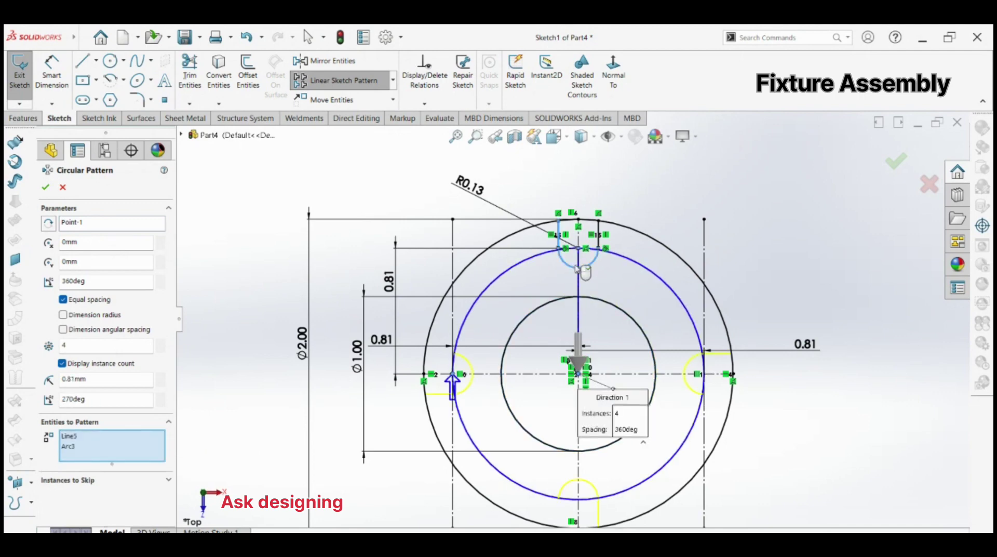
{"action": "left_click", "coordinate": [599, 235]}
{"action": "left_click", "coordinate": [45, 187]}
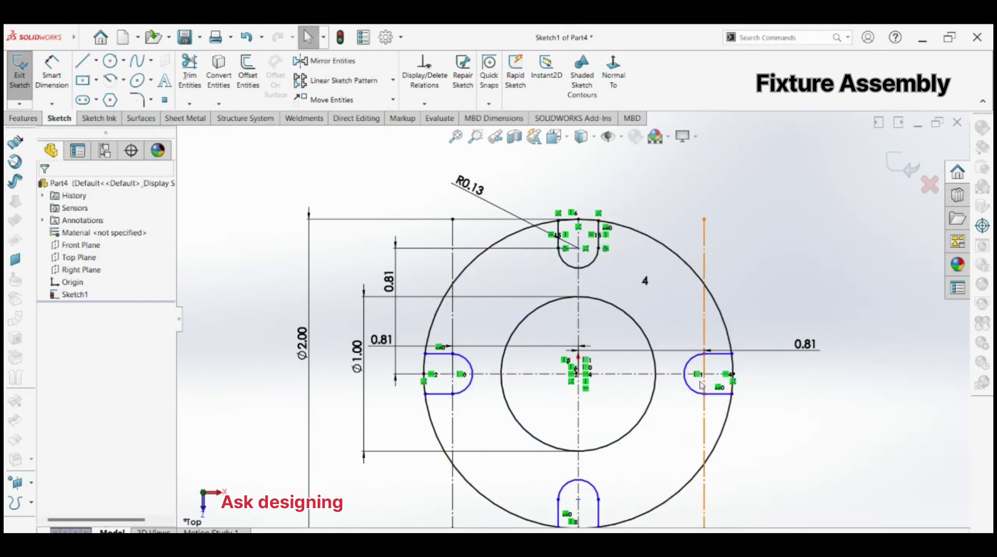
Align the arc midpoints of the left and right notches horizontally with the origin.
{"action": "left_click", "coordinate": [686, 377]}
{"action": "left_click", "coordinate": [579, 375], "text": "ctrl"}
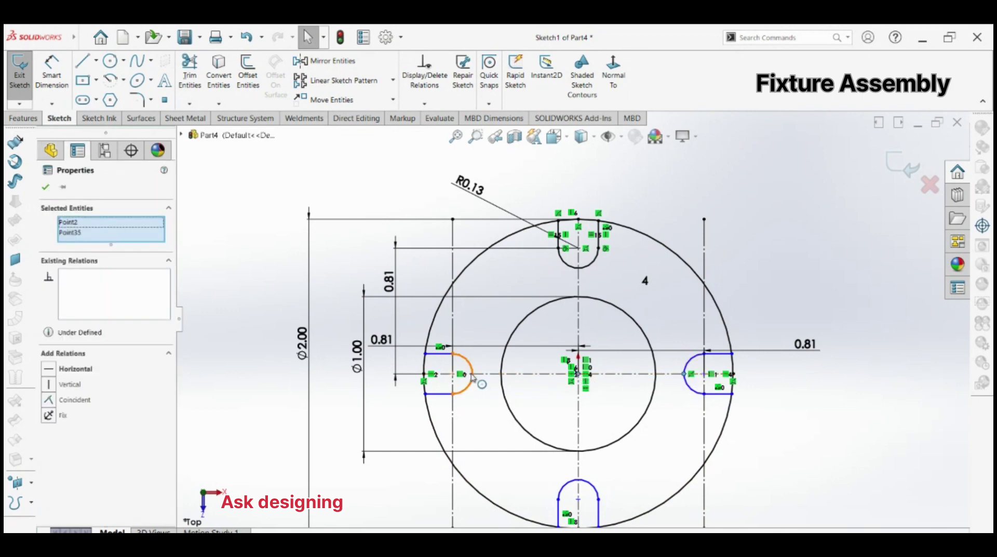
{"action": "left_click", "coordinate": [473, 374], "text": "ctrl"}
{"action": "left_click", "coordinate": [504, 343]}
{"action": "left_click", "coordinate": [483, 299]}
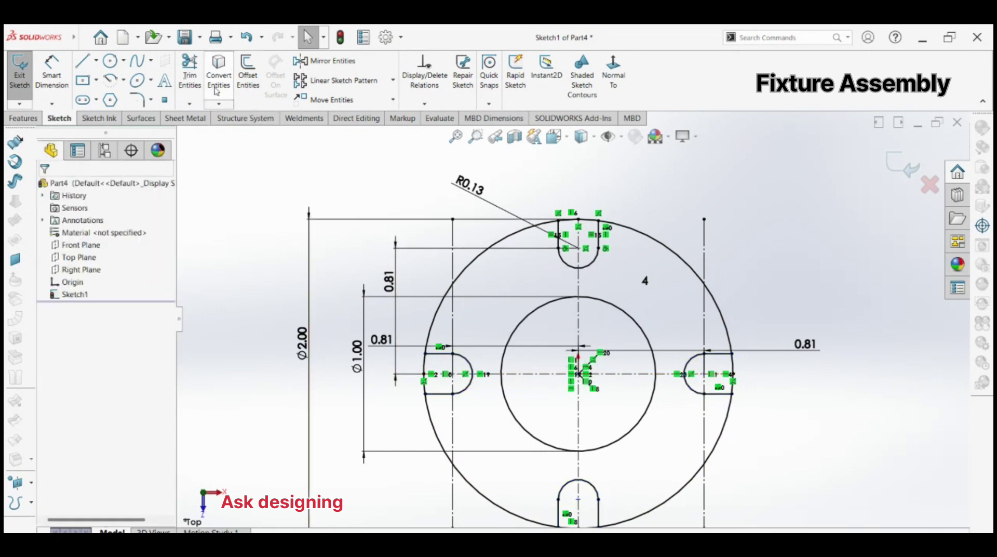
Power-trim the outer circle across the four notch openings, keeping the trimmed segments as construction geometry.
{"action": "left_click", "coordinate": [191, 79]}
{"action": "scroll", "coordinate": [451, 375], "scroll_direction": "down", "scroll_amount": 1}
{"action": "mouse_move", "coordinate": [404, 352]}
{"action": "left_mouse_down"}
{"action": "mouse_move", "coordinate": [419, 359]}
{"action": "mouse_move", "coordinate": [409, 390]}
{"action": "left_mouse_up"}
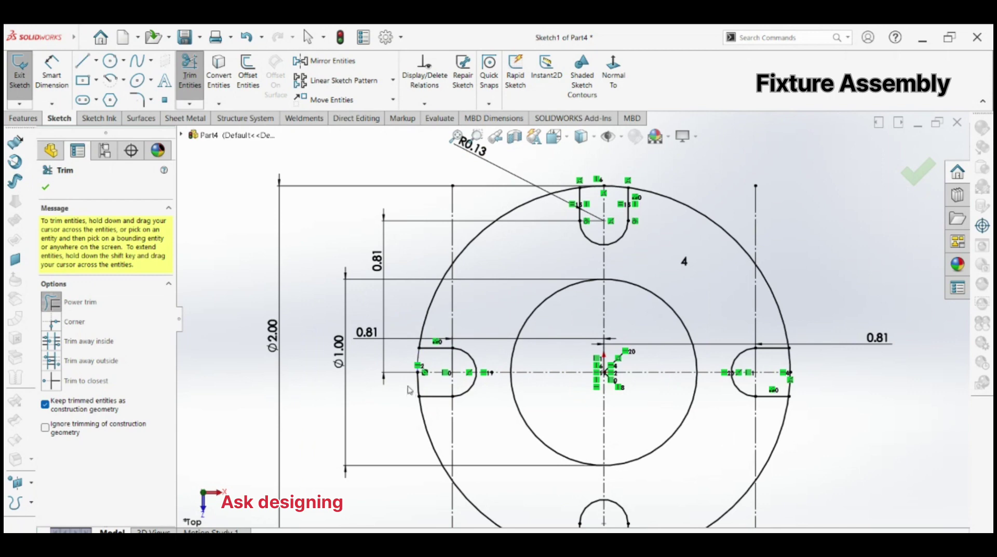
{"action": "left_click_drag", "start_coordinate": [591, 178], "coordinate": [619, 200]}
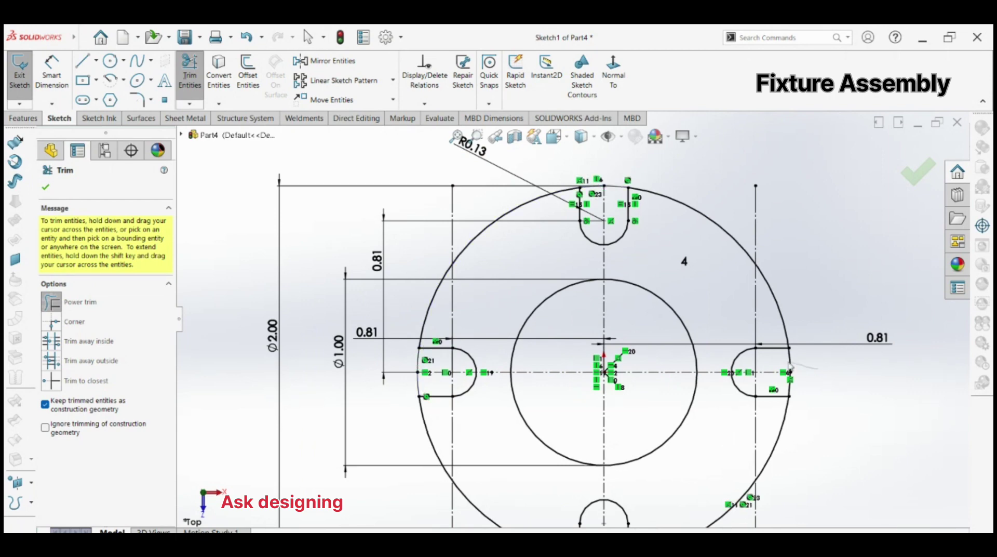
{"action": "left_click_drag", "start_coordinate": [789, 362], "coordinate": [787, 364]}
{"action": "left_click_drag", "start_coordinate": [804, 383], "coordinate": [788, 387]}
{"action": "scroll", "coordinate": [727, 348], "scroll_direction": "up", "scroll_amount": 4}
{"action": "scroll", "coordinate": [602, 464], "scroll_direction": "down", "scroll_amount": 5}
{"action": "mouse_move", "coordinate": [570, 411]}
{"action": "left_mouse_down"}
{"action": "mouse_move", "coordinate": [561, 377]}
{"action": "mouse_move", "coordinate": [548, 374]}
{"action": "left_mouse_up"}
{"action": "scroll", "coordinate": [593, 367], "scroll_direction": "down", "scroll_amount": 8}
{"action": "scroll", "coordinate": [602, 359], "scroll_direction": "up", "scroll_amount": 12}
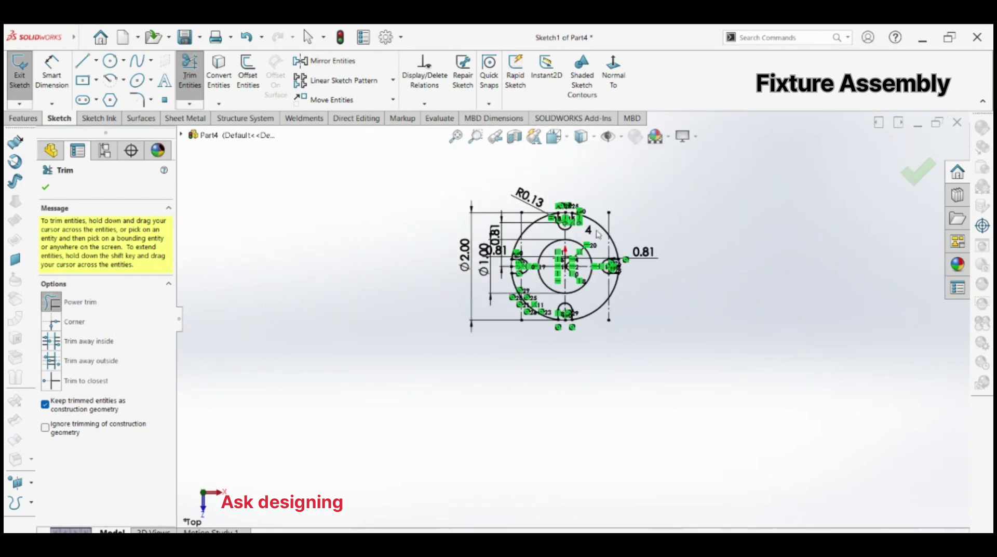
{"action": "scroll", "coordinate": [574, 256], "scroll_direction": "down", "scroll_amount": 6}
{"action": "scroll", "coordinate": [729, 406], "scroll_direction": "up", "scroll_amount": 4}
{"action": "key", "text": "Escape"}
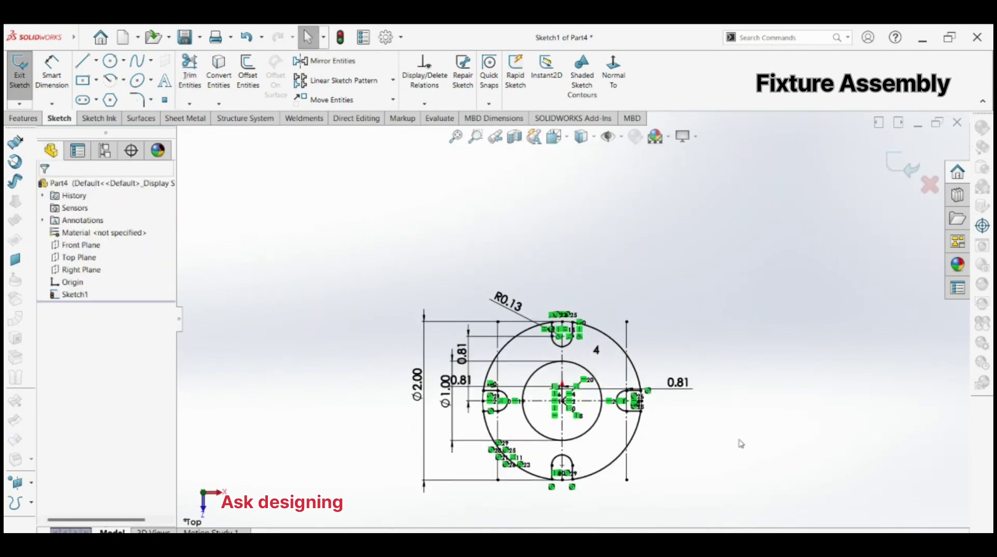
Extrude the notched ring sketch 0.125 mm with a Mid Plane end condition.
{"action": "left_click", "coordinate": [24, 118]}
{"action": "left_click", "coordinate": [23, 78]}
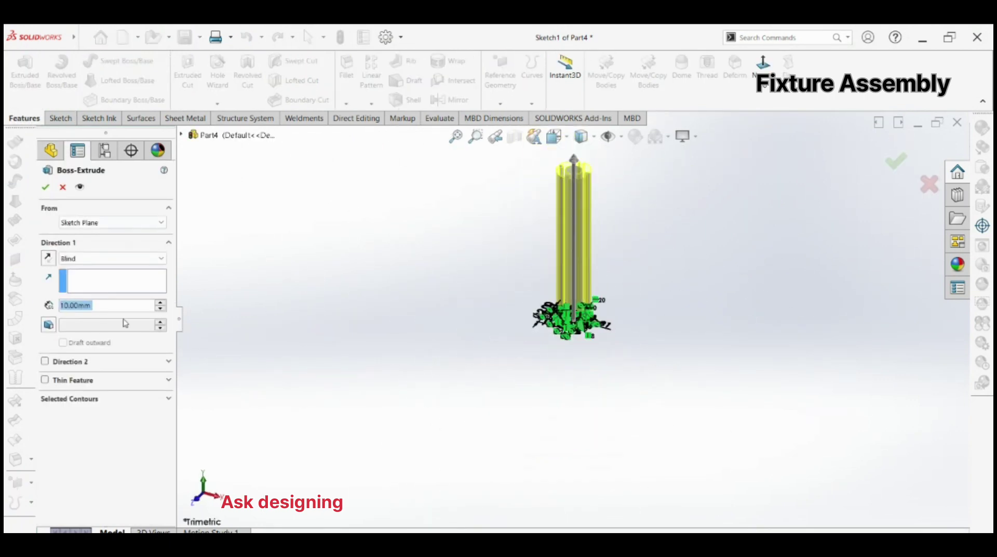
{"action": "type", "text": ".120"}
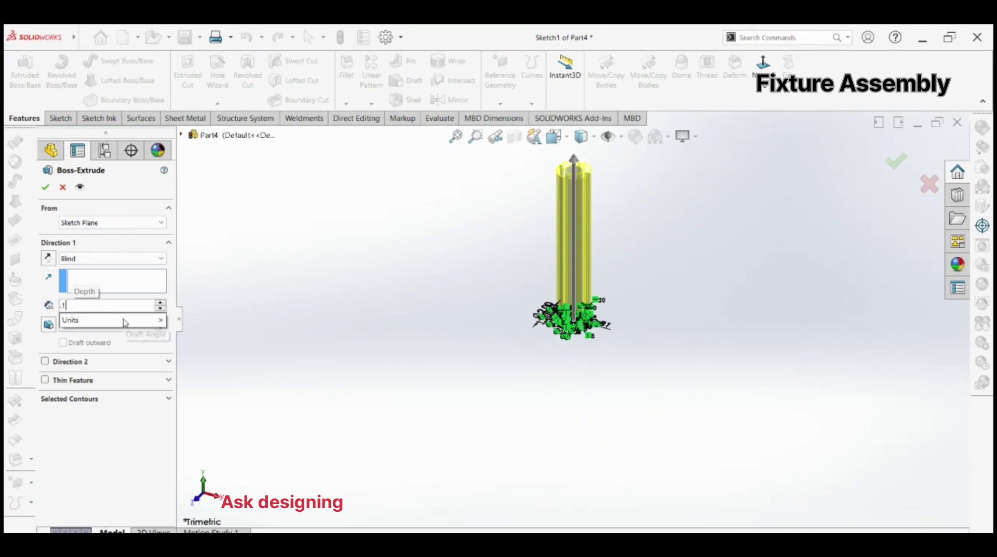
{"action": "key", "text": "Return"}
{"action": "left_click", "coordinate": [111, 259]}
{"action": "left_click", "coordinate": [77, 313]}
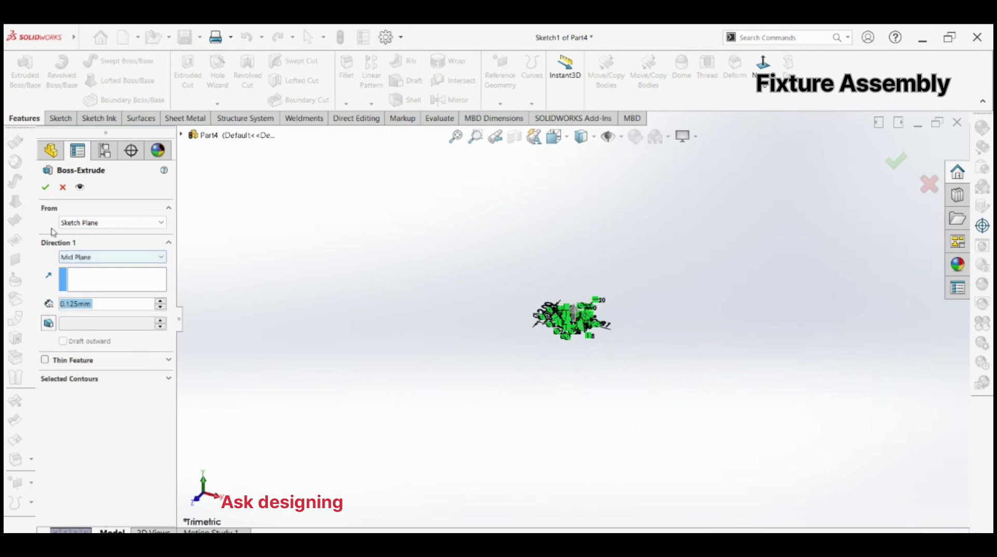
{"action": "left_click", "coordinate": [46, 187]}
{"action": "scroll", "coordinate": [597, 317], "scroll_direction": "down", "scroll_amount": 8}
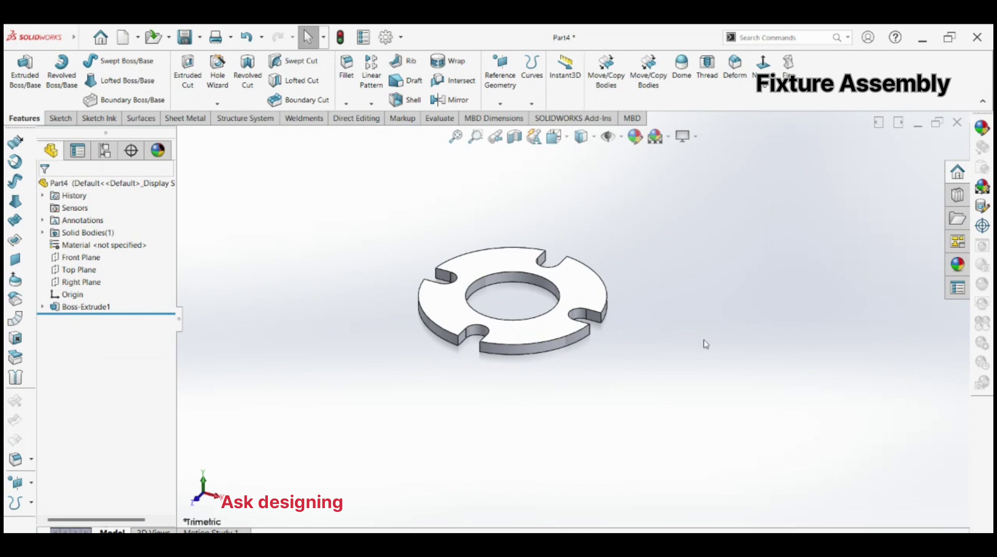
Save the ring part as "dist (d)" in the fixture assembly folder.
{"action": "key", "text": "ctrl+s"}
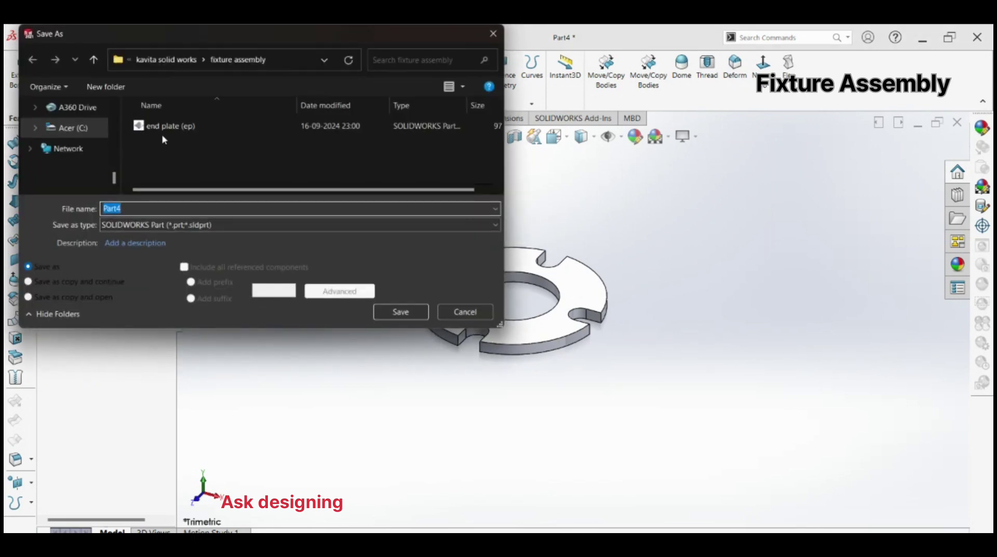
{"action": "type", "text": "dis"}
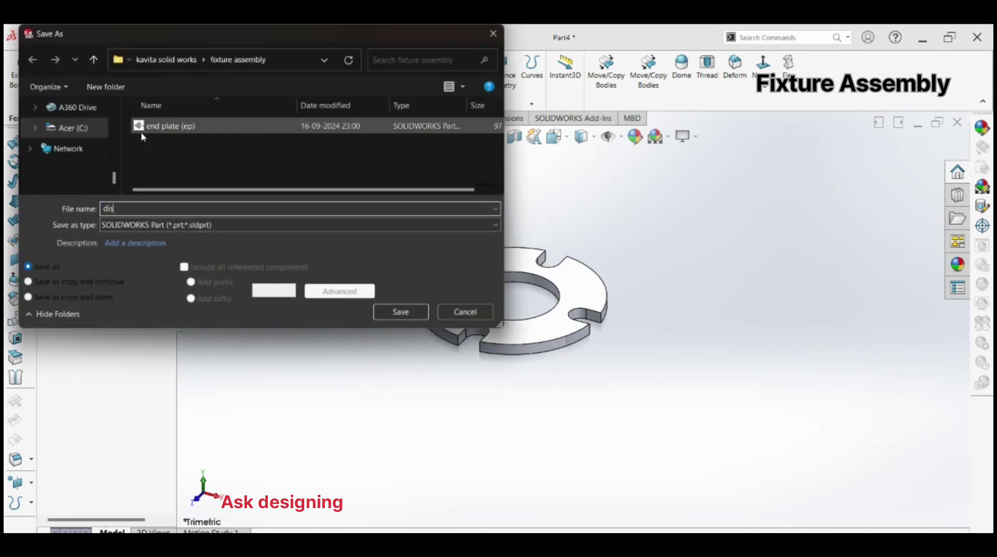
{"action": "type", "text": "t (d)"}
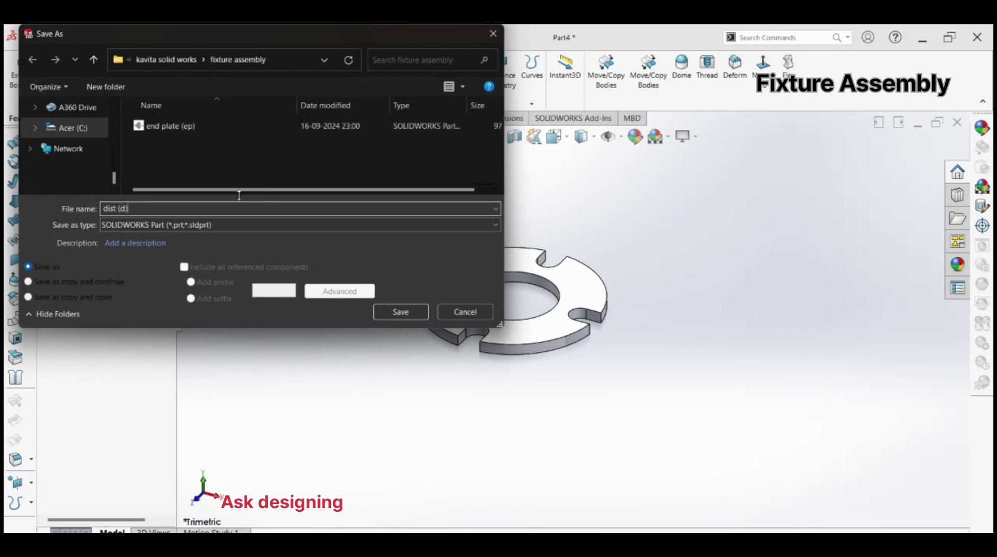
{"action": "left_click", "coordinate": [400, 312]}
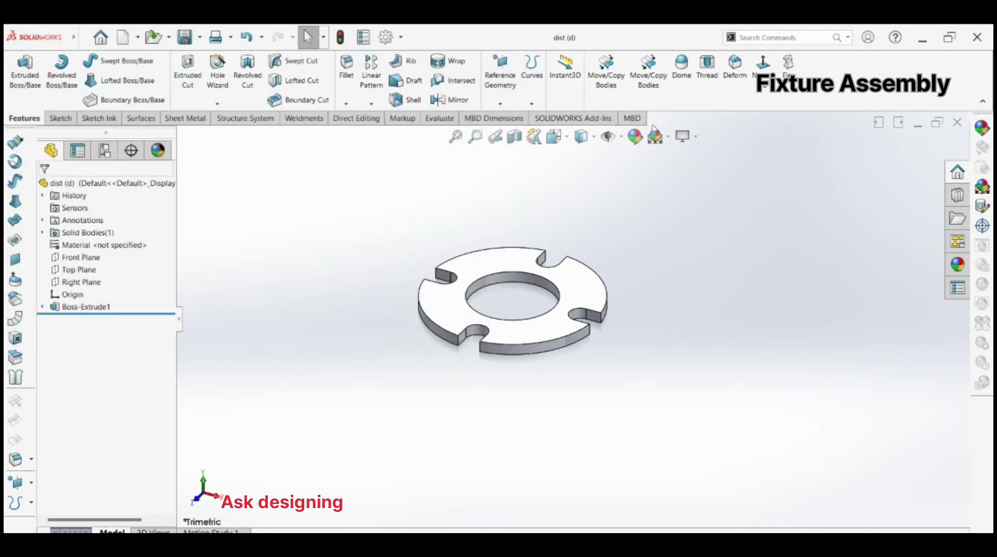
Create a new part and start a sketch on its Top Plane.
{"action": "mouse_move", "coordinate": [9, 27]}
{"action": "left_click", "coordinate": [151, 38]}
{"action": "left_click", "coordinate": [342, 209]}
{"action": "mouse_move", "coordinate": [34, 37]}
{"action": "left_click", "coordinate": [123, 43]}
{"action": "left_click", "coordinate": [348, 161]}
{"action": "left_click", "coordinate": [124, 37]}
{"action": "left_click", "coordinate": [420, 425]}
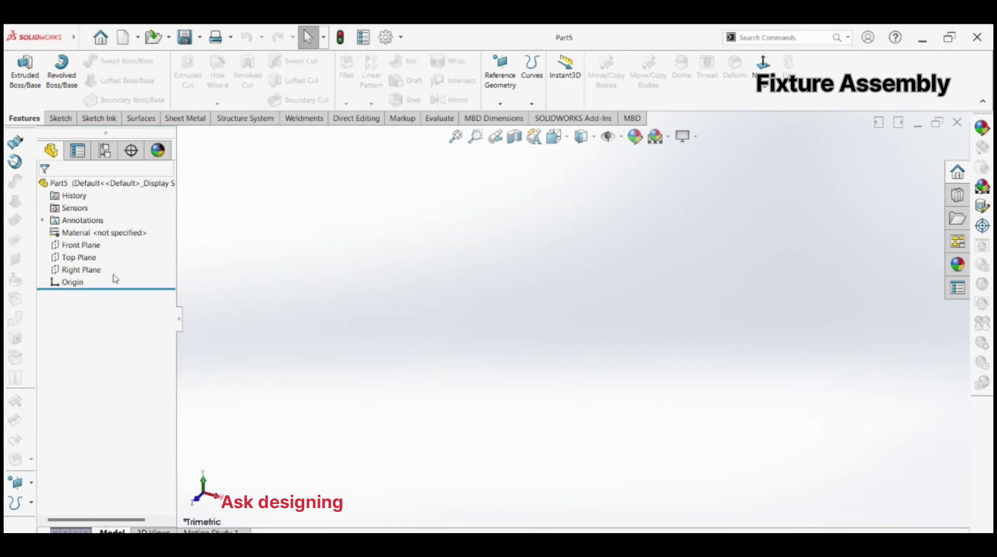
{"action": "left_click", "coordinate": [94, 258]}
{"action": "left_click", "coordinate": [135, 234]}
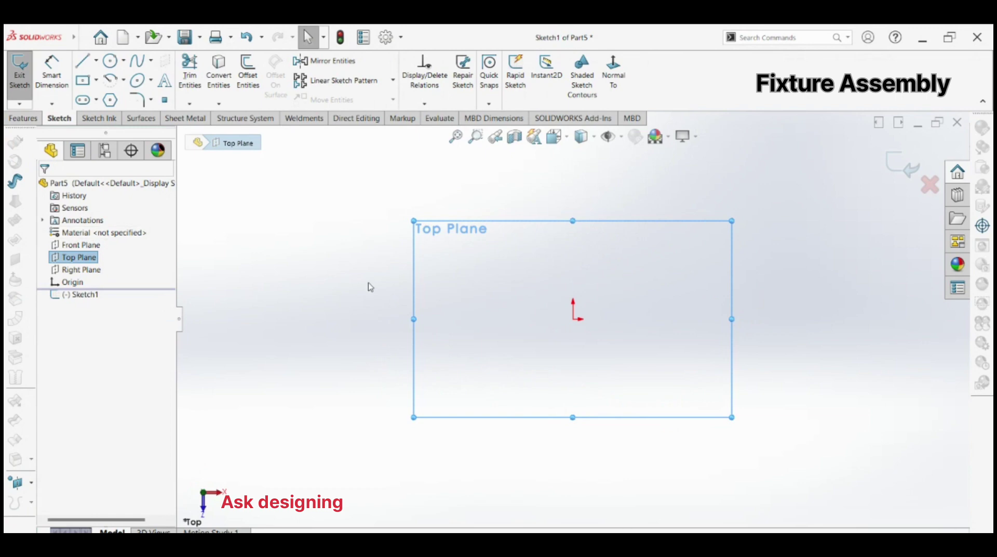
Sketch a six-sided inscribed-circle polygon centred on the origin, about 49 mm across flats, and make its upper side horizontal.
{"action": "left_click", "coordinate": [109, 99]}
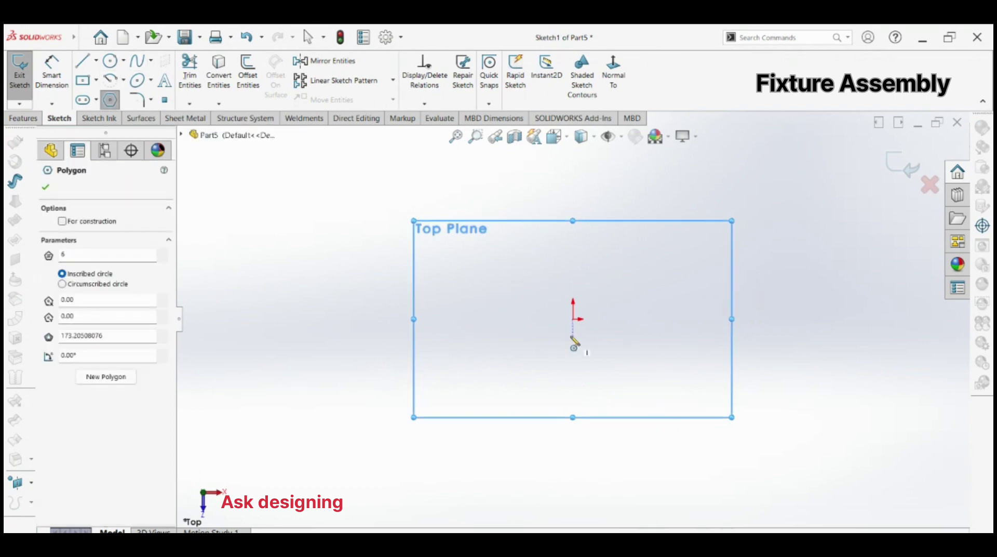
{"action": "left_click", "coordinate": [573, 319]}
{"action": "left_click", "coordinate": [545, 276]}
{"action": "right_click", "coordinate": [556, 250]}
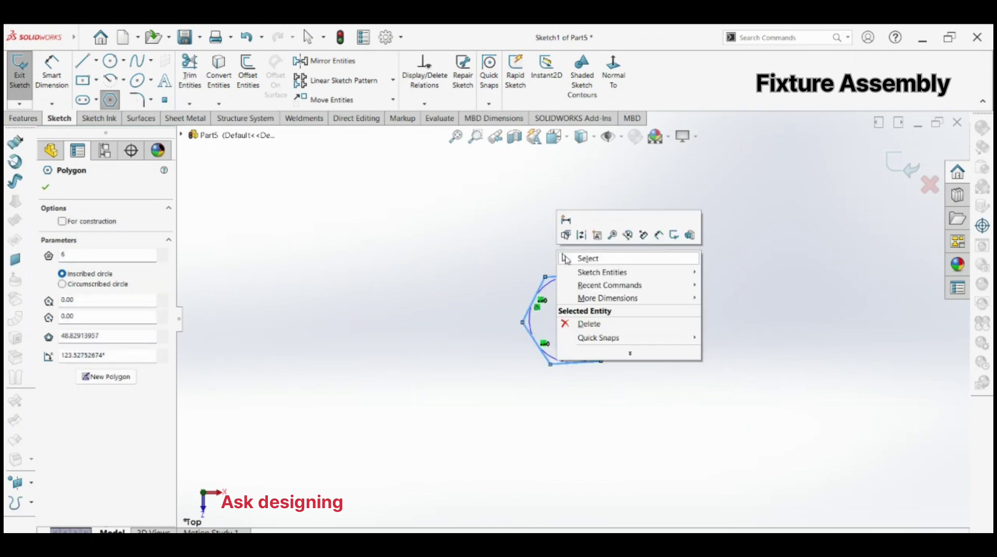
{"action": "left_click", "coordinate": [586, 258]}
{"action": "left_click", "coordinate": [571, 272]}
{"action": "left_click", "coordinate": [587, 231]}
{"action": "left_click", "coordinate": [523, 222]}
Dimension the distance between the hexagon's upper and lower sides as 0.35 mm.
{"action": "left_click", "coordinate": [54, 81]}
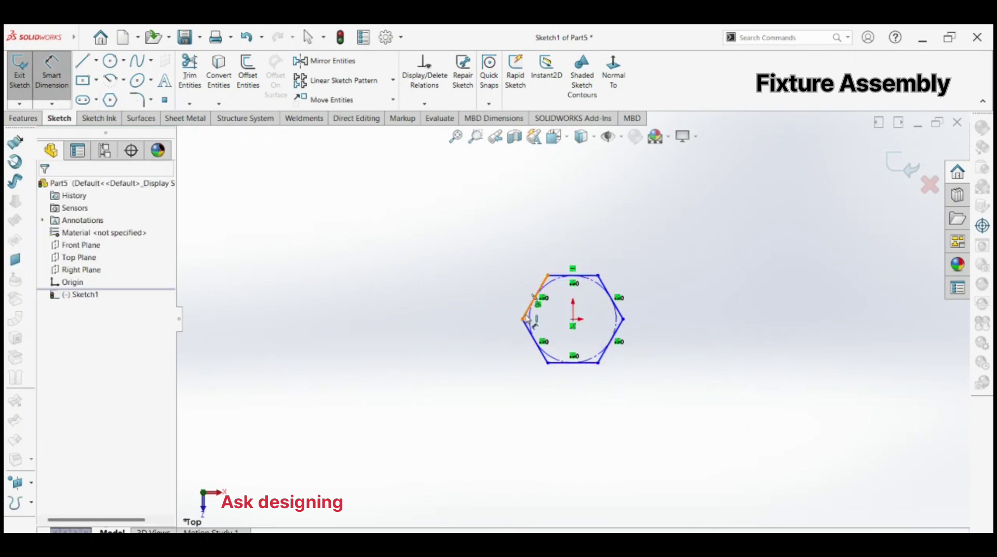
{"action": "left_click", "coordinate": [581, 276]}
{"action": "left_click", "coordinate": [585, 362]}
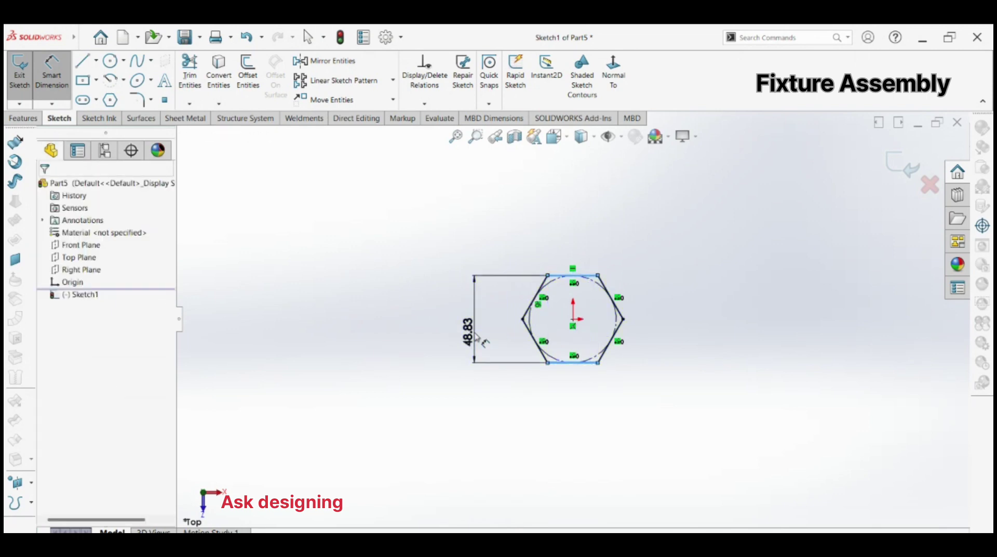
{"action": "left_click", "coordinate": [470, 322]}
{"action": "type", "text": "0.35"}
{"action": "key", "text": "Return"}
{"action": "key", "text": "Escape"}
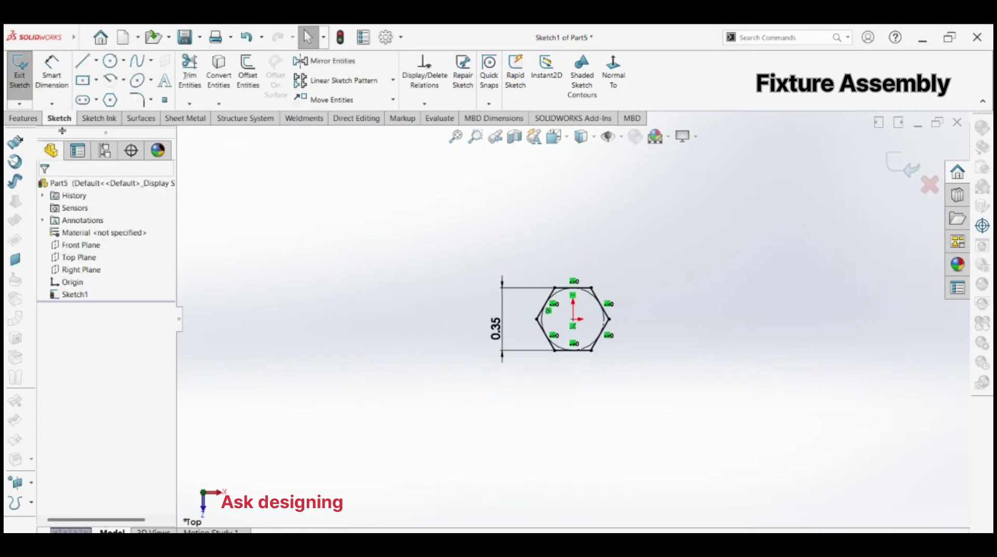
{"action": "left_click", "coordinate": [106, 63]}
{"action": "left_click", "coordinate": [572, 318]}
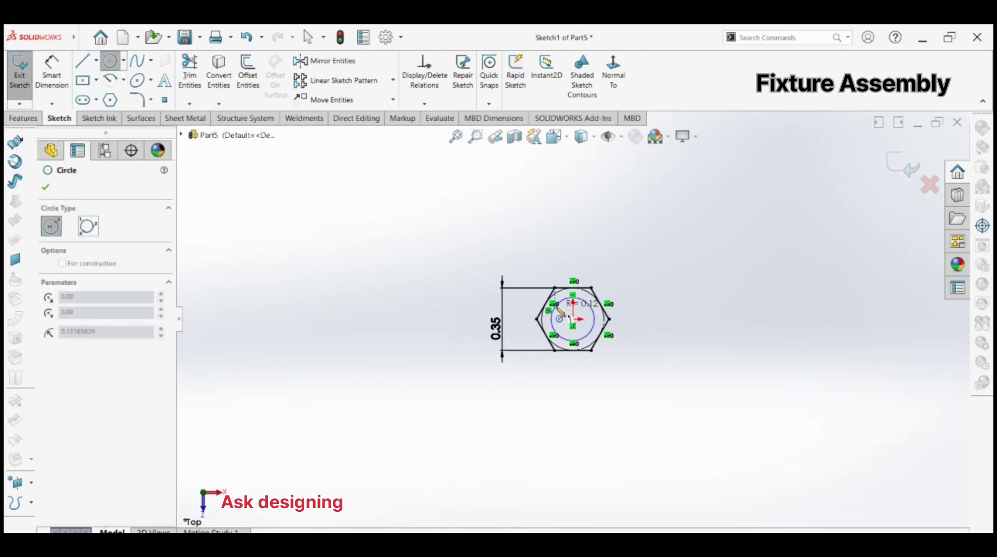
{"action": "key", "text": "Escape"}
Extrude the hexagon 0.2 mm with a Mid Plane end condition.
{"action": "left_click", "coordinate": [24, 119]}
{"action": "left_click", "coordinate": [27, 83]}
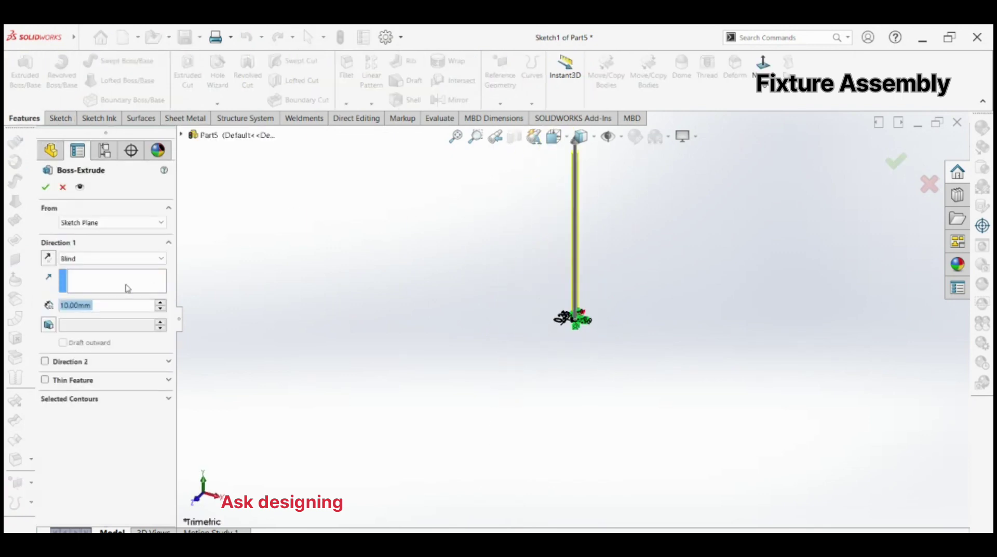
{"action": "left_click", "coordinate": [116, 259]}
{"action": "left_click", "coordinate": [99, 314]}
{"action": "left_click", "coordinate": [45, 187]}
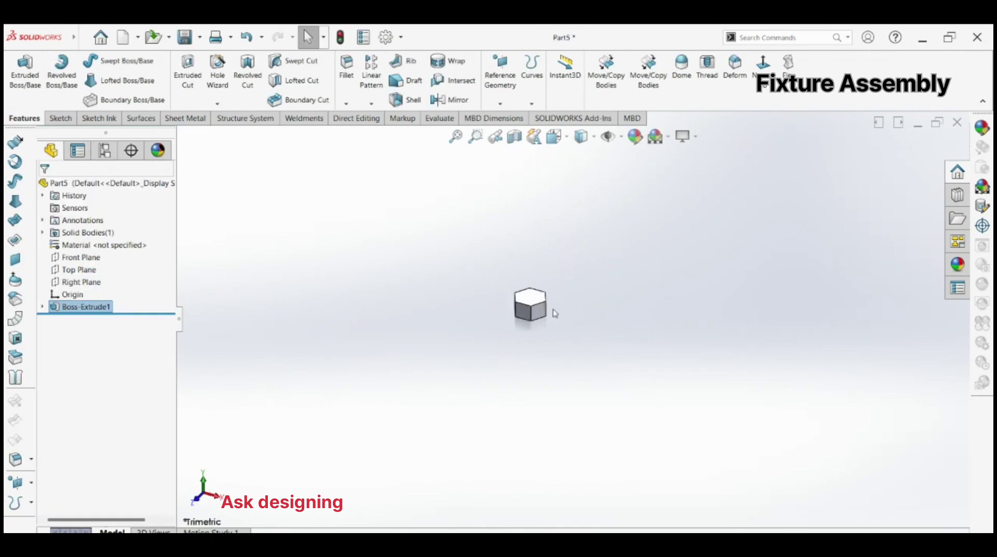
Start a sketch on the hexagonal body's top face and draw a circle centred on the origin.
{"action": "left_click", "coordinate": [544, 307]}
{"action": "left_click", "coordinate": [588, 275]}
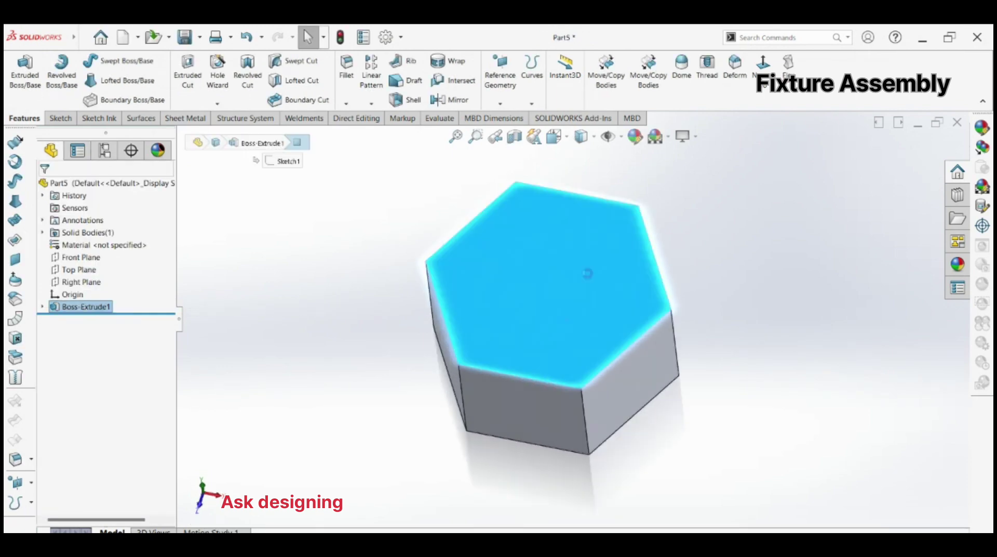
{"action": "left_click", "coordinate": [222, 214]}
{"action": "left_click", "coordinate": [109, 61]}
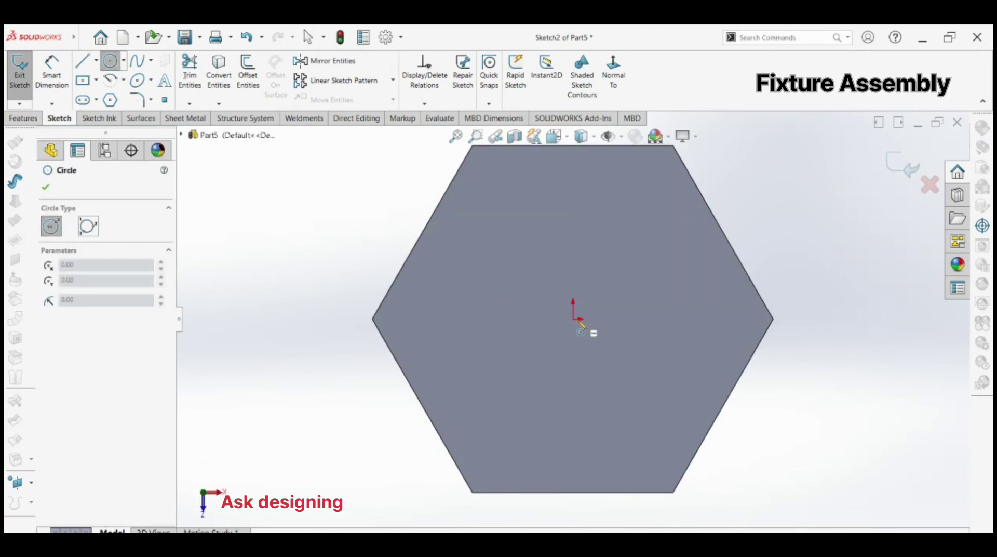
{"action": "left_click", "coordinate": [573, 318]}
{"action": "left_click", "coordinate": [511, 243]}
{"action": "key", "text": "Escape"}
Dimension the circle's diameter as 0.26 mm.
{"action": "left_click", "coordinate": [61, 86]}
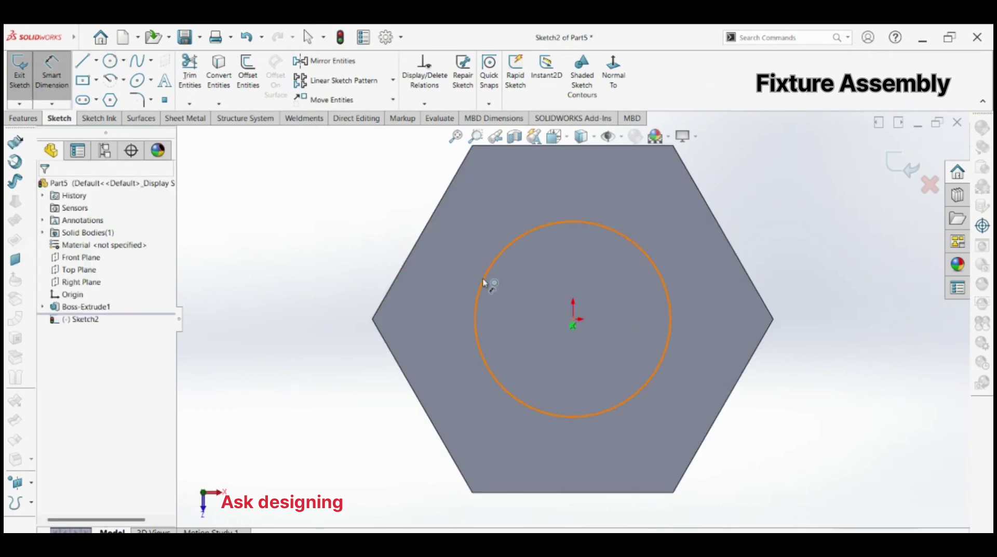
{"action": "left_click", "coordinate": [485, 282]}
{"action": "left_click", "coordinate": [338, 263]}
{"action": "type", "text": ".26"}
{"action": "key", "text": "Return"}
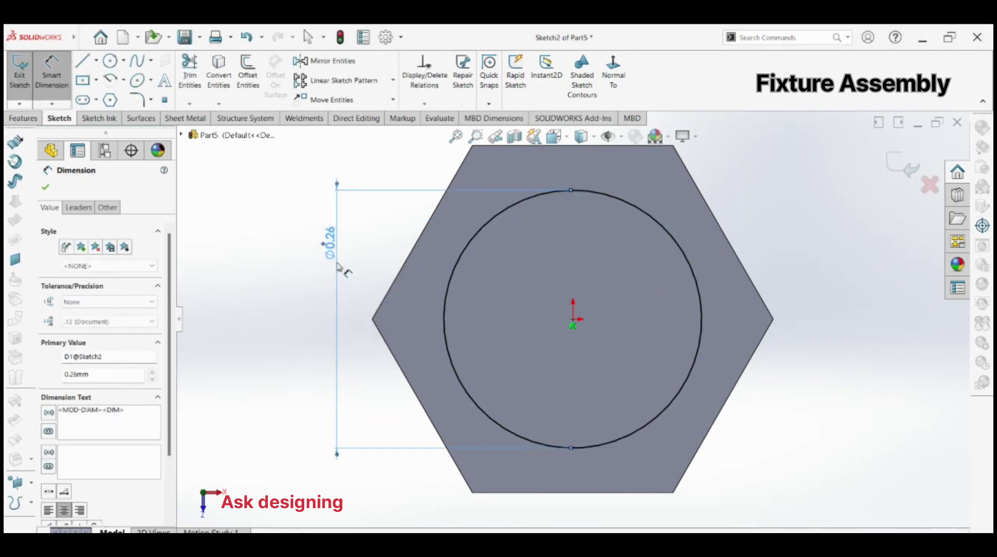
{"action": "key", "text": "Escape"}
Cut the circle through the whole hexagonal body with a Through All extruded cut.
{"action": "left_click", "coordinate": [24, 118]}
{"action": "left_click", "coordinate": [188, 78]}
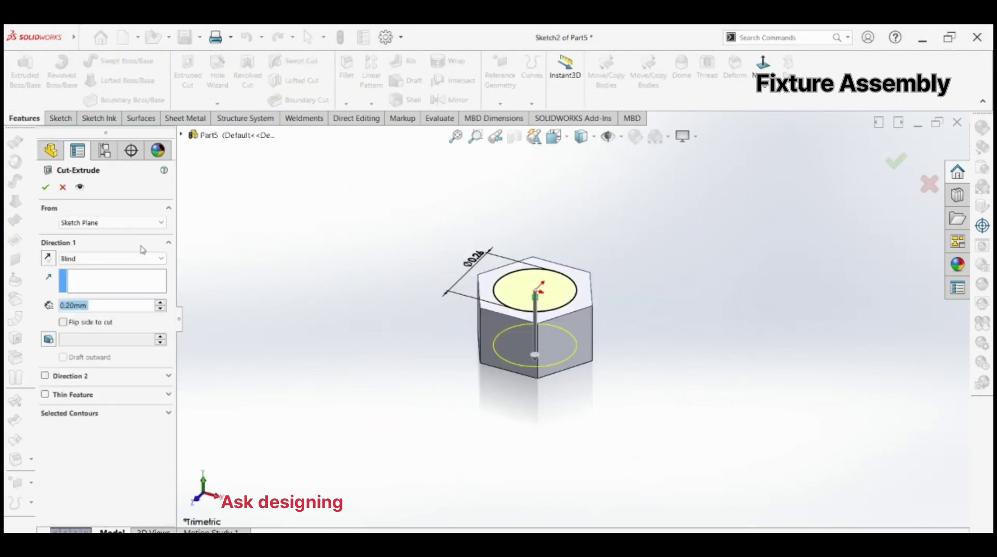
{"action": "left_click", "coordinate": [112, 258]}
{"action": "left_click", "coordinate": [83, 280]}
{"action": "left_click", "coordinate": [45, 187]}
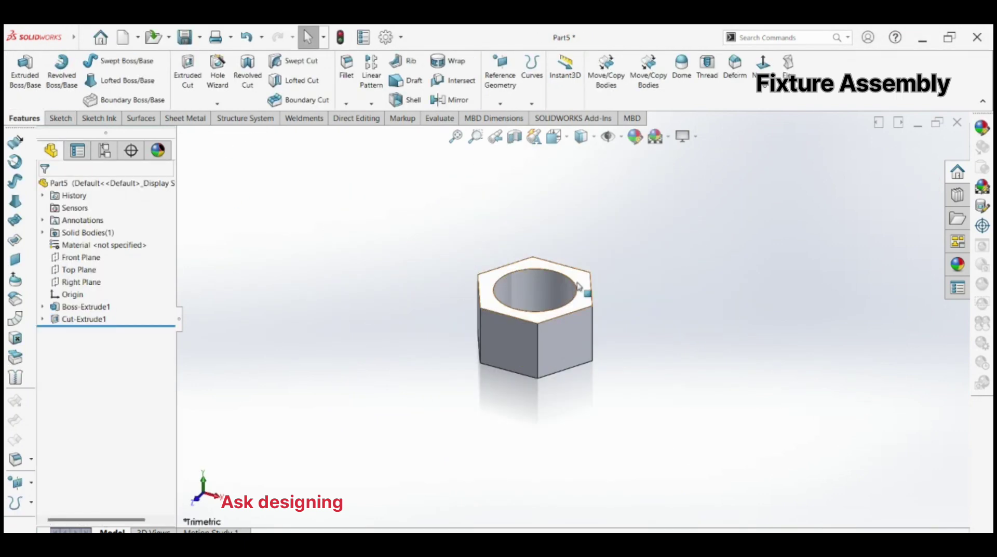
On the nut's top face, sketch a circle centred on the origin and make it tangent to the hexagon's upper edge.
{"action": "left_click", "coordinate": [584, 288]}
{"action": "left_click", "coordinate": [614, 253]}
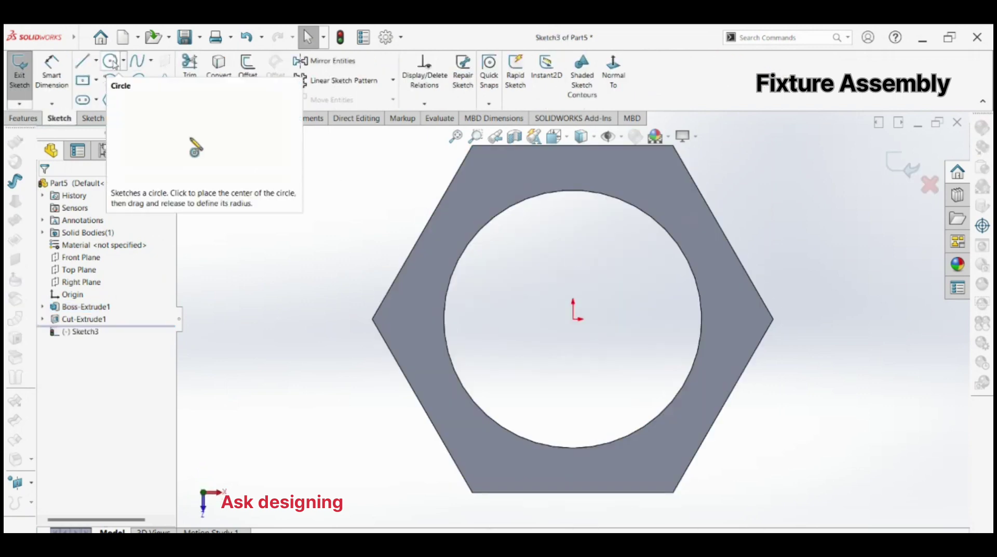
{"action": "left_click", "coordinate": [110, 61]}
{"action": "left_click", "coordinate": [573, 319]}
{"action": "left_click", "coordinate": [581, 265]}
{"action": "key", "text": "Escape"}
{"action": "left_click", "coordinate": [581, 265]}
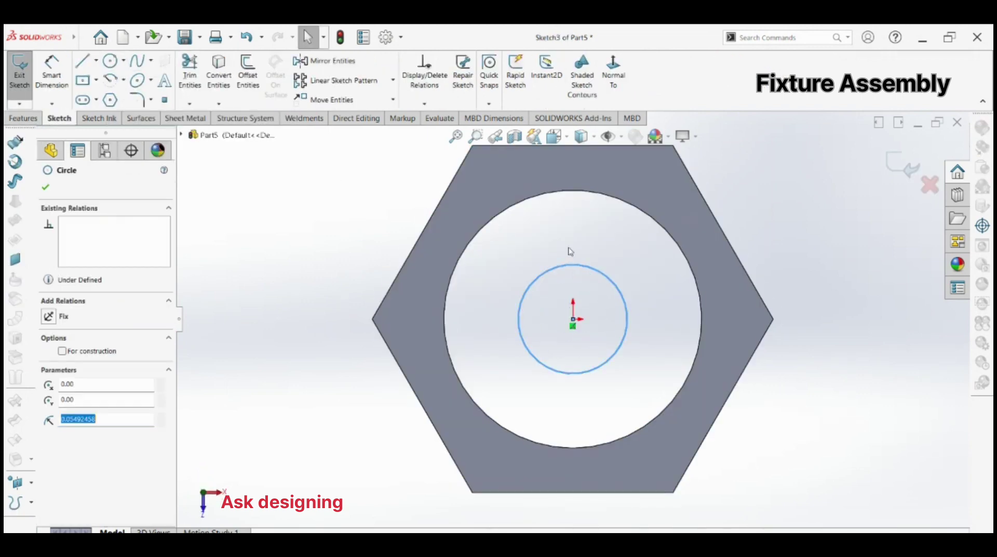
{"action": "left_click", "coordinate": [568, 145], "text": "ctrl"}
{"action": "left_click", "coordinate": [597, 100]}
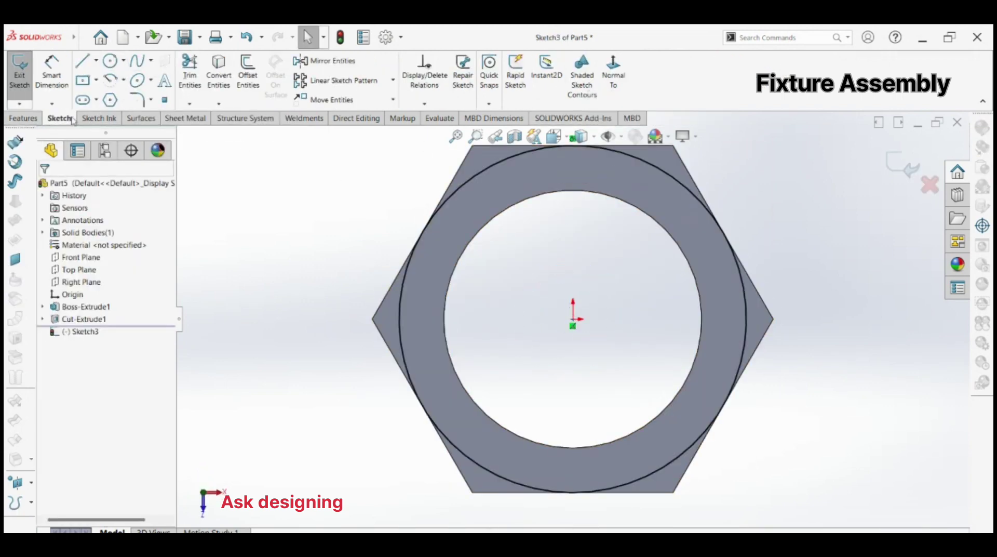
Chamfer the nut's upper corners with a Through All extruded cut of the tangent circle, flipped side to cut and 45-degree draft.
{"action": "left_click", "coordinate": [22, 118]}
{"action": "left_click", "coordinate": [188, 73]}
{"action": "scroll", "coordinate": [589, 302], "scroll_direction": "down", "scroll_amount": 5}
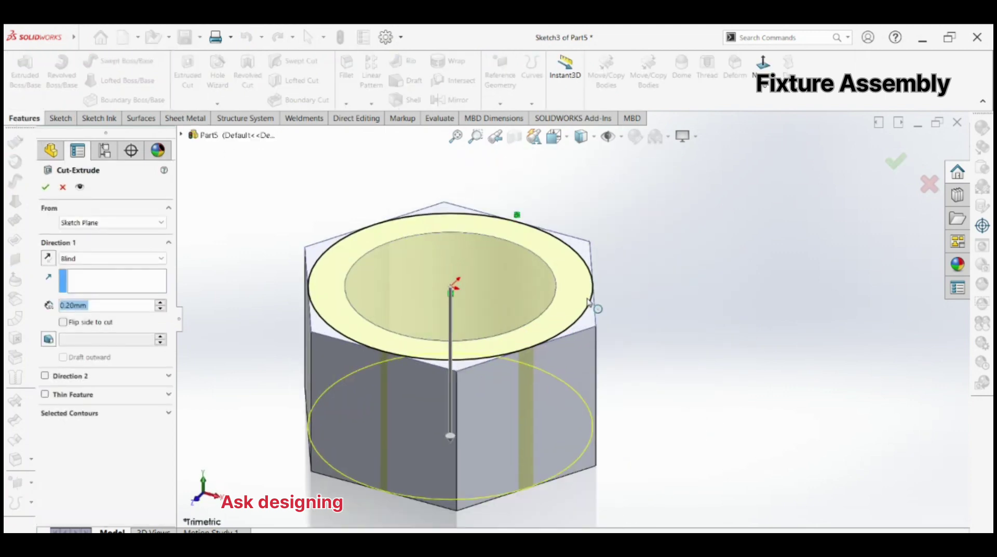
{"action": "left_click", "coordinate": [48, 339]}
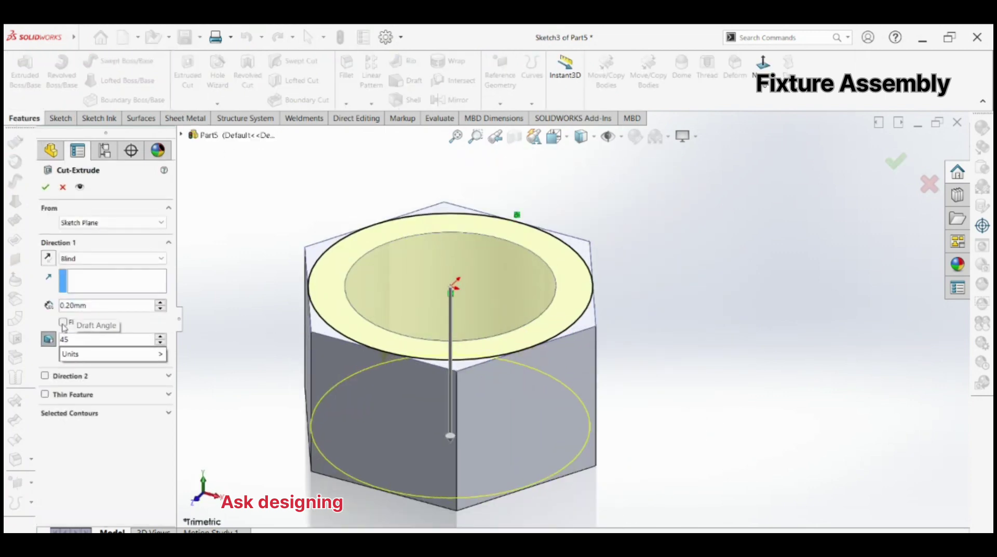
{"action": "left_click", "coordinate": [63, 321]}
{"action": "left_click", "coordinate": [104, 258]}
{"action": "left_click", "coordinate": [94, 279]}
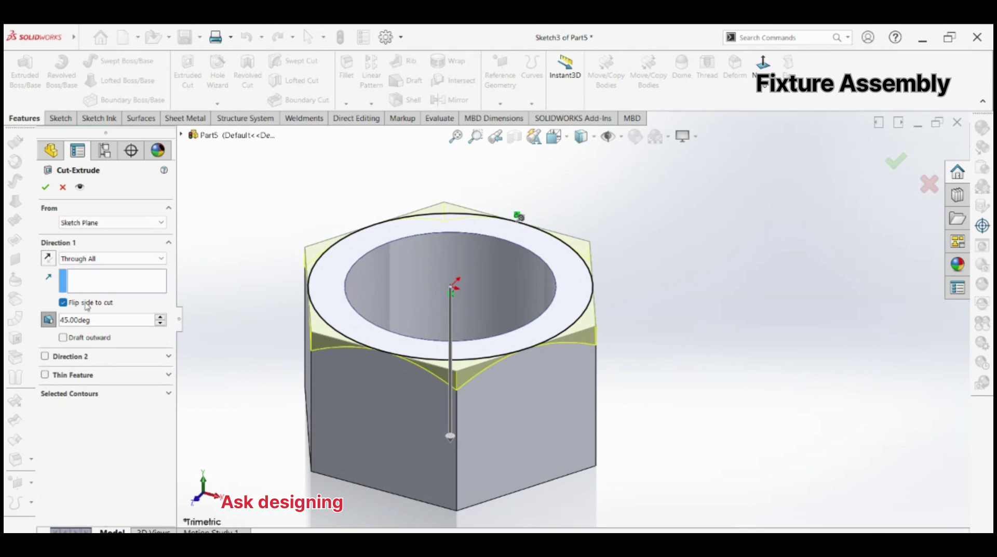
{"action": "left_click", "coordinate": [45, 187]}
Mirror the drafted corner cut about the Top Plane.
{"action": "left_click", "coordinate": [466, 101]}
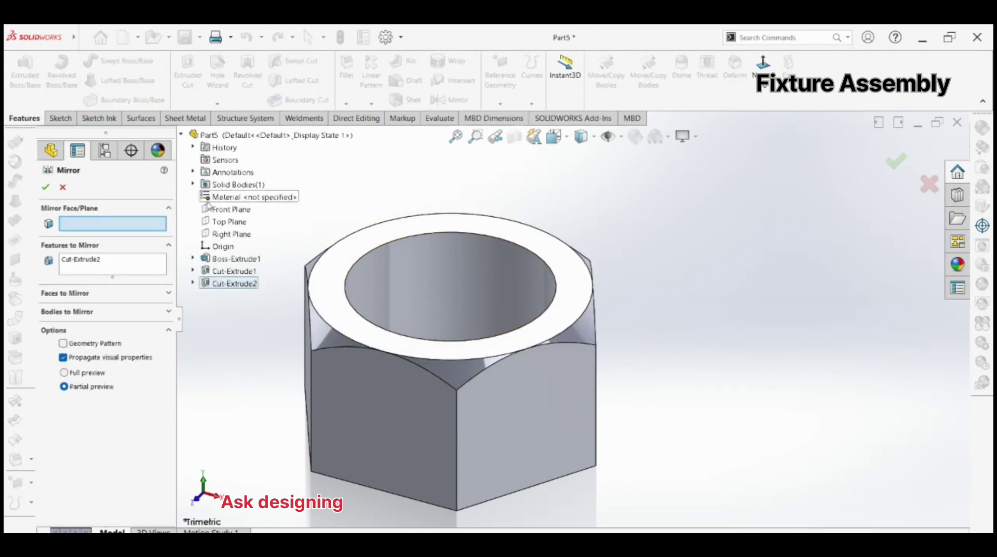
{"action": "left_click", "coordinate": [229, 221]}
{"action": "left_click", "coordinate": [46, 187]}
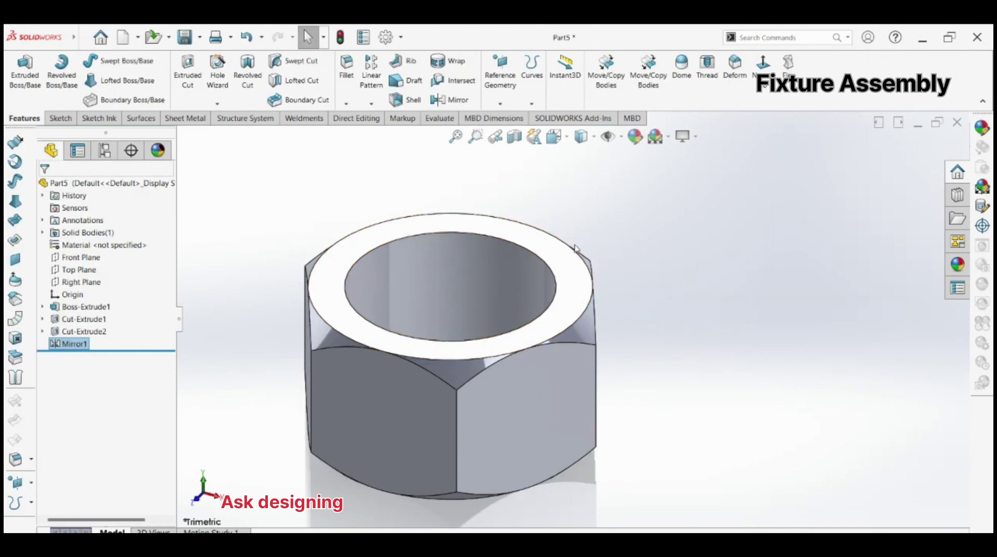
Save the nut part as "nut (n)" in the fixture assembly folder.
{"action": "scroll", "coordinate": [606, 241], "scroll_direction": "up", "scroll_amount": 2}
{"action": "key", "text": "ctrl+s"}
{"action": "type", "text": "nut (n"}
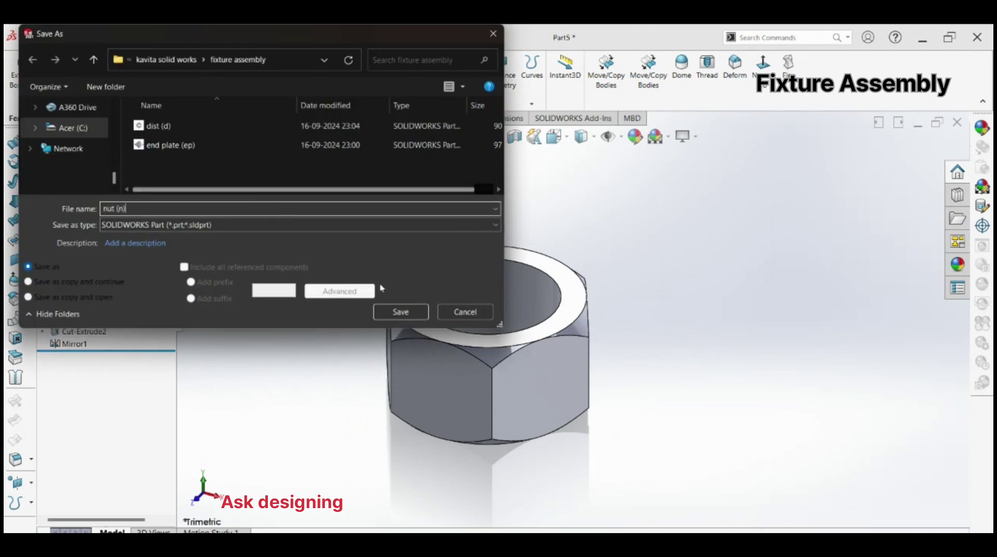
{"action": "left_click", "coordinate": [399, 310]}
Create another new part and begin a sketch on the Top Plane.
{"action": "left_click", "coordinate": [123, 38]}
{"action": "left_click", "coordinate": [415, 427]}
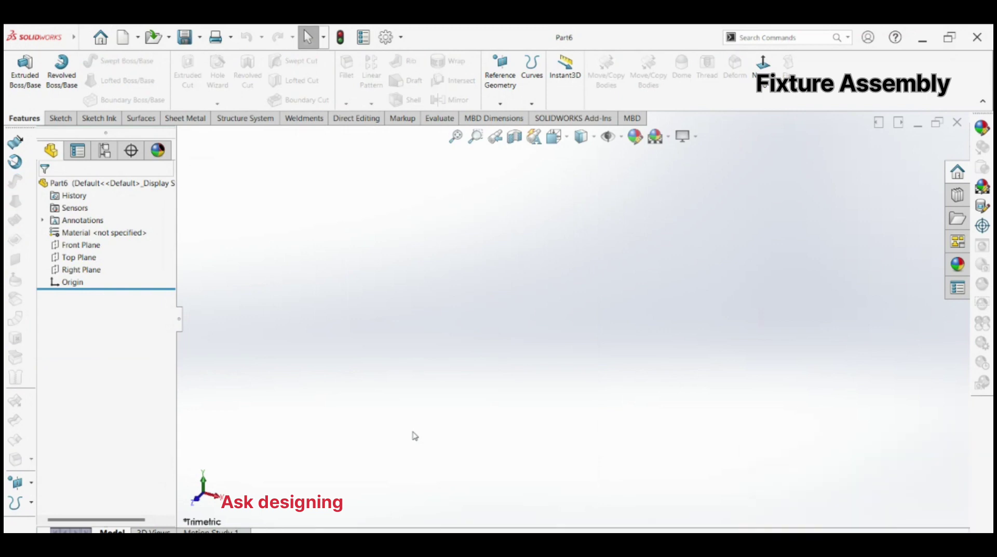
{"action": "left_click", "coordinate": [78, 257]}
{"action": "left_click", "coordinate": [233, 140]}
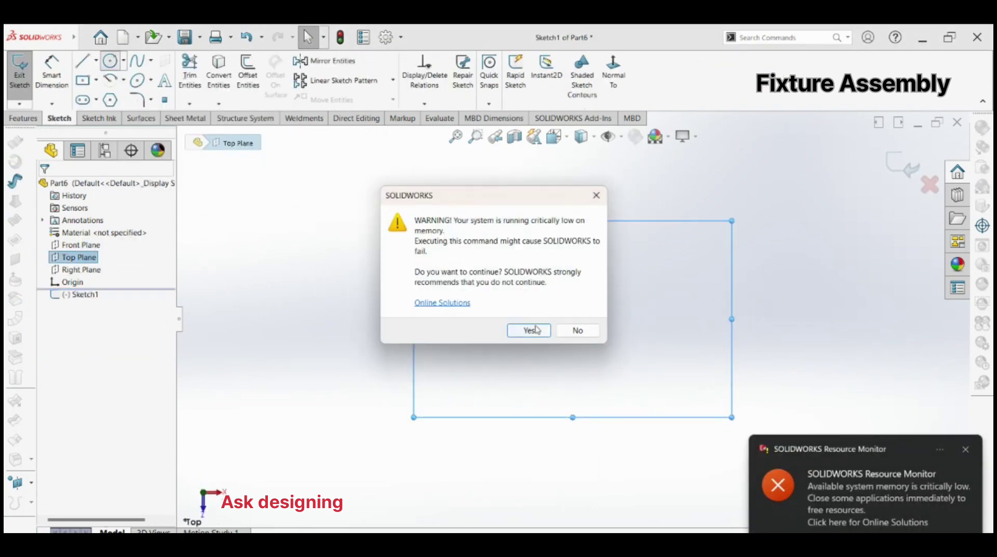
Sketch two concentric circles centred on the origin, about 96 mm and 62 mm in diameter.
{"action": "left_click", "coordinate": [525, 325]}
{"action": "left_click", "coordinate": [572, 318]}
{"action": "left_click", "coordinate": [498, 274]}
{"action": "left_click", "coordinate": [573, 319]}
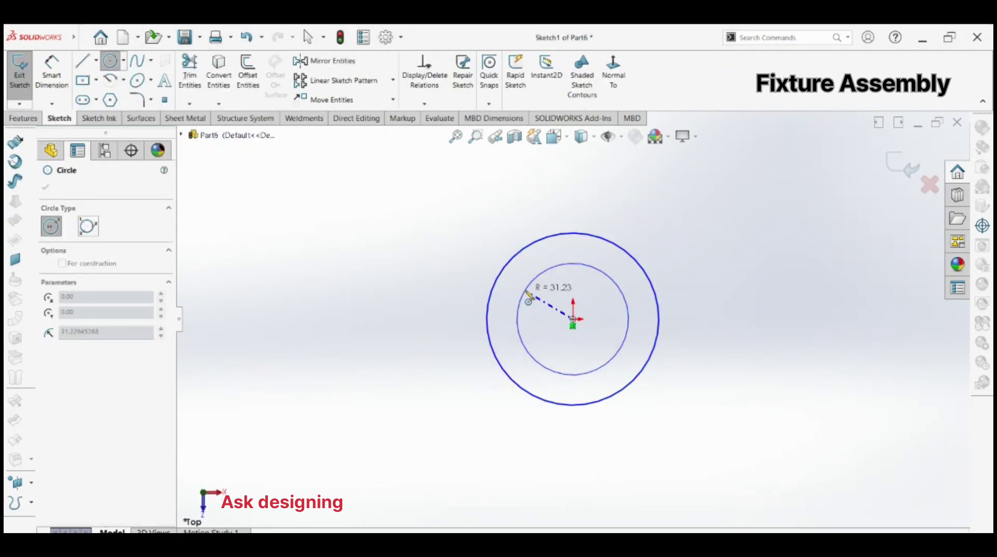
{"action": "left_click", "coordinate": [530, 289]}
{"action": "left_click", "coordinate": [308, 37]}
Dimension the outer circle's diameter to 1.25 mm.
{"action": "left_click", "coordinate": [52, 73]}
{"action": "left_click", "coordinate": [490, 278]}
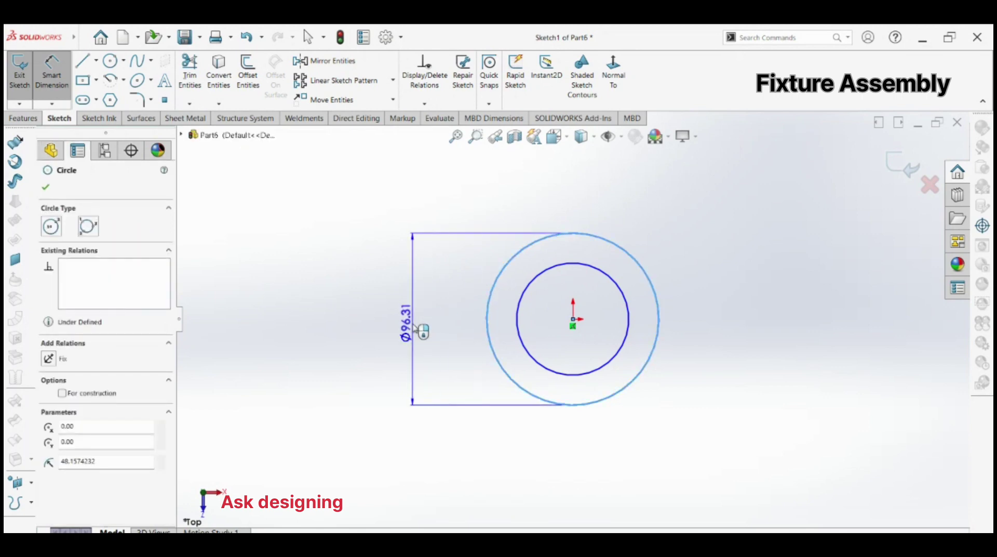
{"action": "left_click", "coordinate": [414, 328]}
{"action": "type", "text": "1.5"}
{"action": "key", "text": "Return"}
{"action": "type", "text": ".25"}
{"action": "key", "text": "Return"}
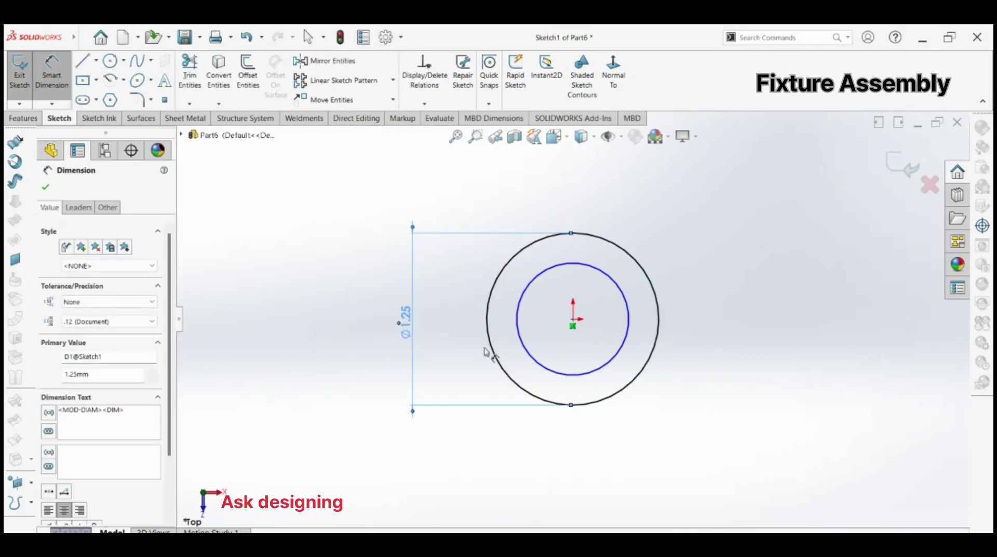
Dimension the inner circle's diameter to 1 mm and finish dimensioning.
{"action": "left_click", "coordinate": [519, 334]}
{"action": "left_click", "coordinate": [457, 311]}
{"action": "type", "text": "1"}
{"action": "key", "text": "Return"}
{"action": "key", "text": "Escape"}
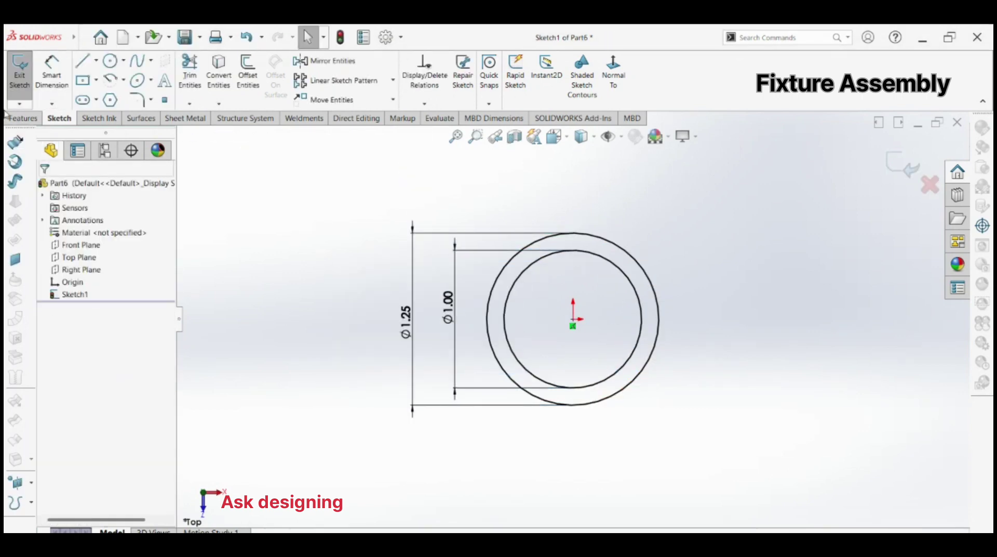
Extrude the ring profile 1.375 mm with the Mid Plane end condition.
{"action": "left_click", "coordinate": [23, 119]}
{"action": "left_click", "coordinate": [29, 87]}
{"action": "left_click", "coordinate": [105, 258]}
{"action": "left_click", "coordinate": [76, 275]}
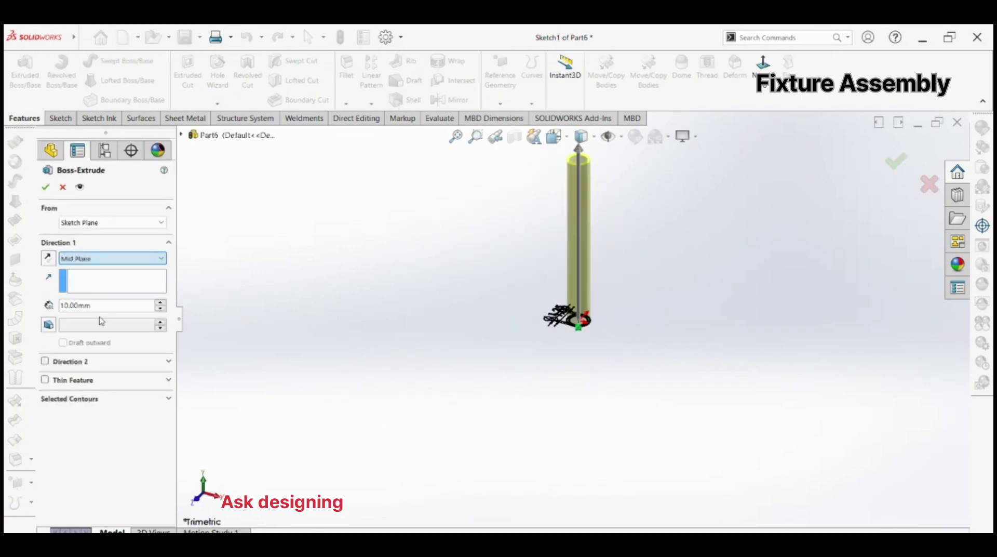
{"action": "left_click", "coordinate": [96, 304]}
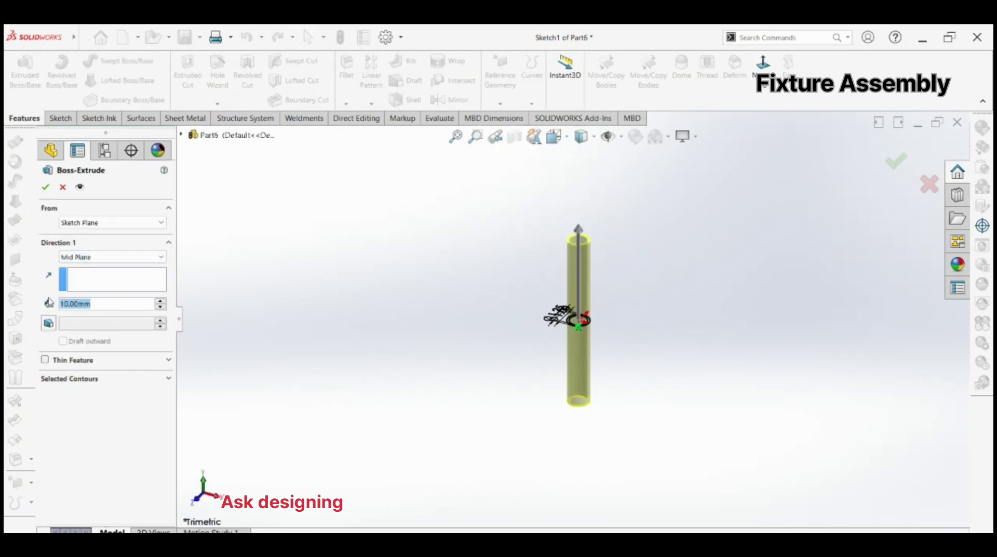
{"action": "type", "text": "1.375"}
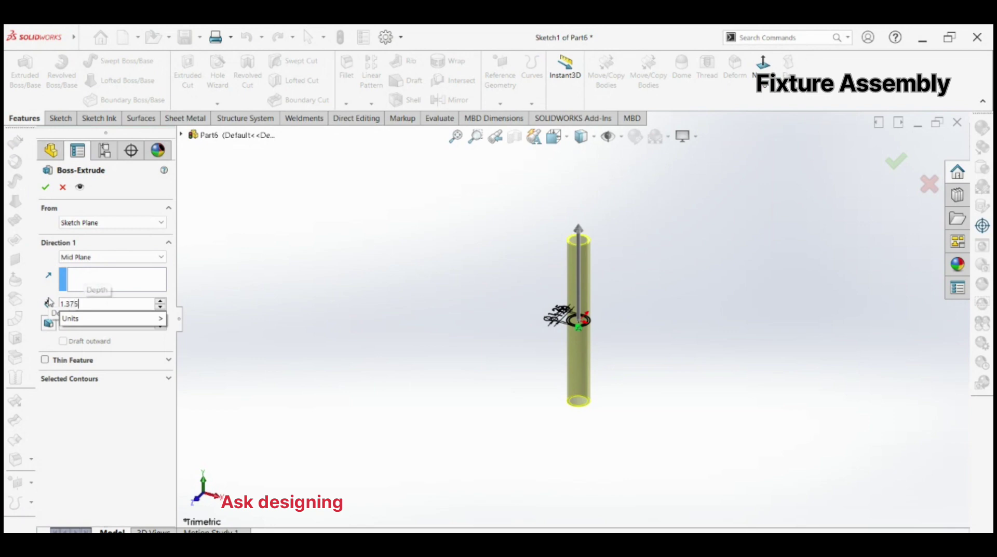
{"action": "left_click", "coordinate": [45, 187]}
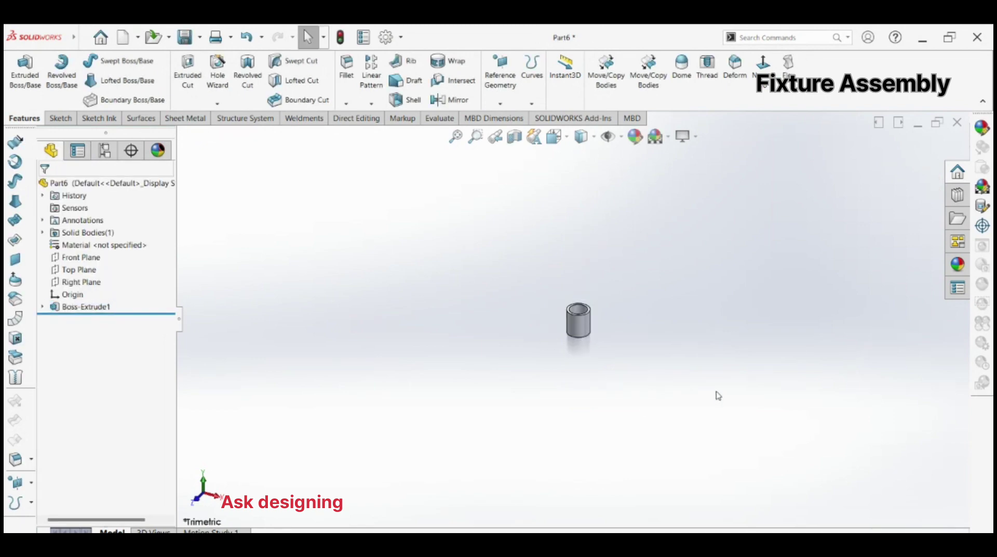
Save the part as "spacer (s)" in the fixture assembly folder.
{"action": "scroll", "coordinate": [535, 283], "scroll_direction": "down", "scroll_amount": 10}
{"action": "key", "text": "ctrl+s"}
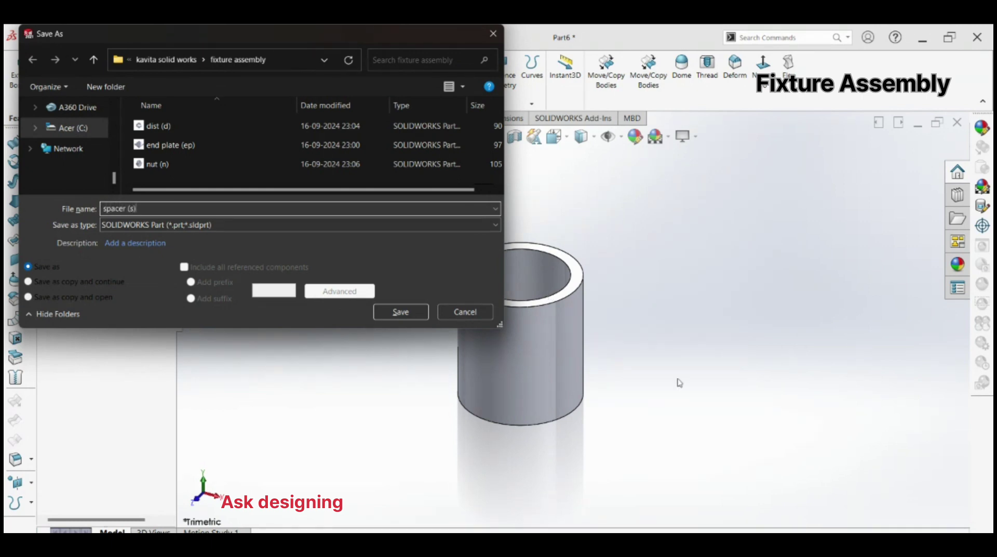
{"action": "left_click", "coordinate": [400, 312]}
Create another new part and begin a sketch on the Front Plane.
{"action": "key", "text": "ctrl+n"}
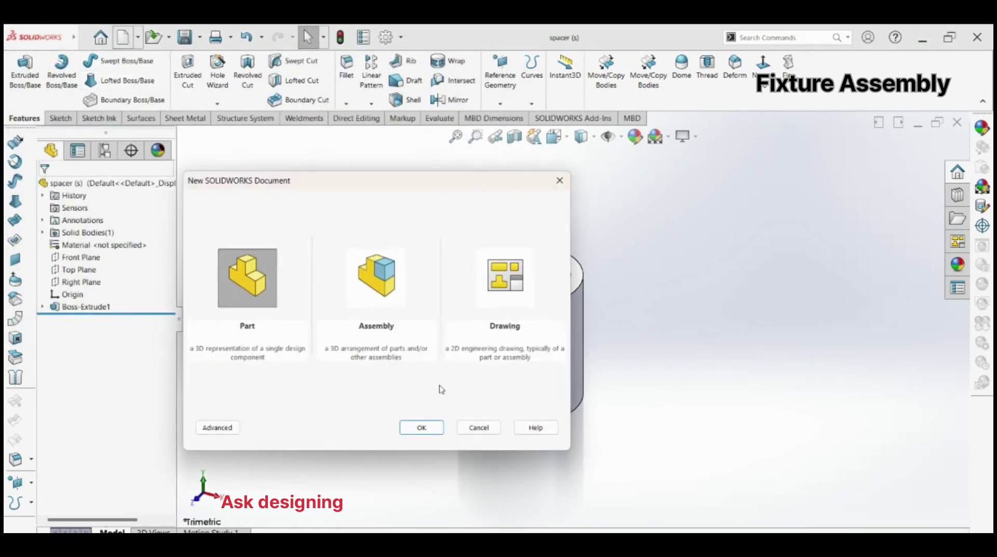
{"action": "left_click", "coordinate": [427, 426]}
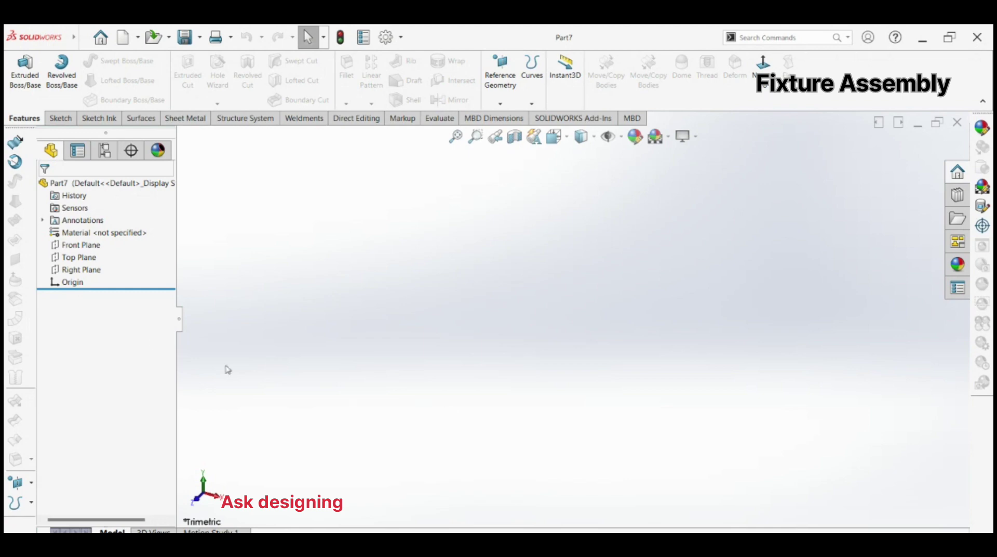
{"action": "left_click", "coordinate": [80, 245]}
{"action": "left_click", "coordinate": [95, 226]}
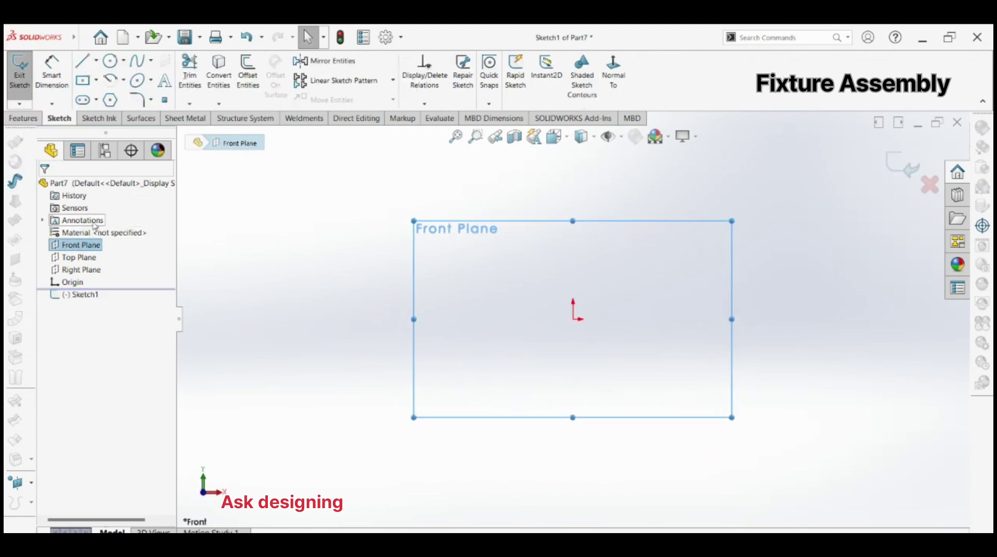
Sketch a closed stepped half-profile with lines down from the origin, about 56 mm tall and 16 mm wide at the head.
{"action": "left_click", "coordinate": [83, 61]}
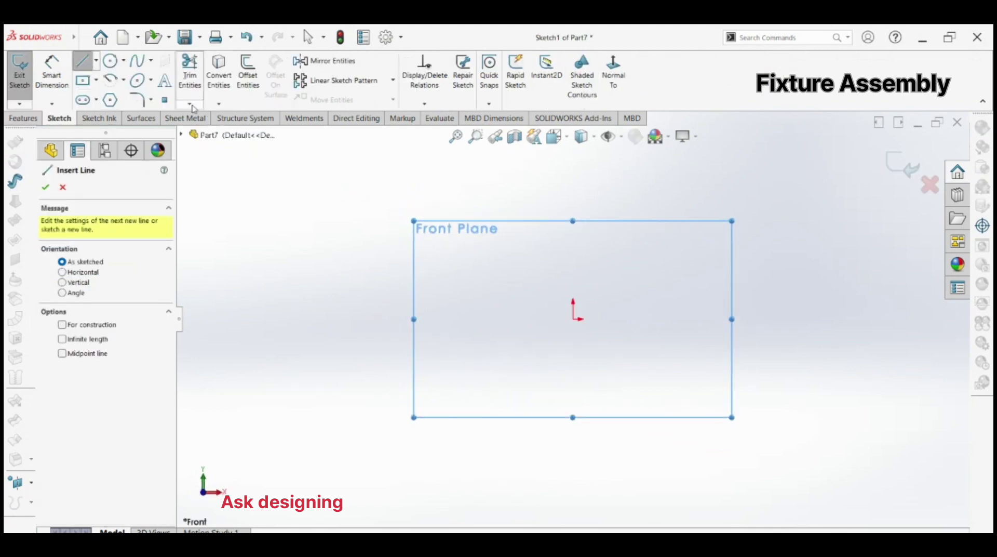
{"action": "left_click", "coordinate": [573, 318]}
{"action": "left_click", "coordinate": [602, 318]}
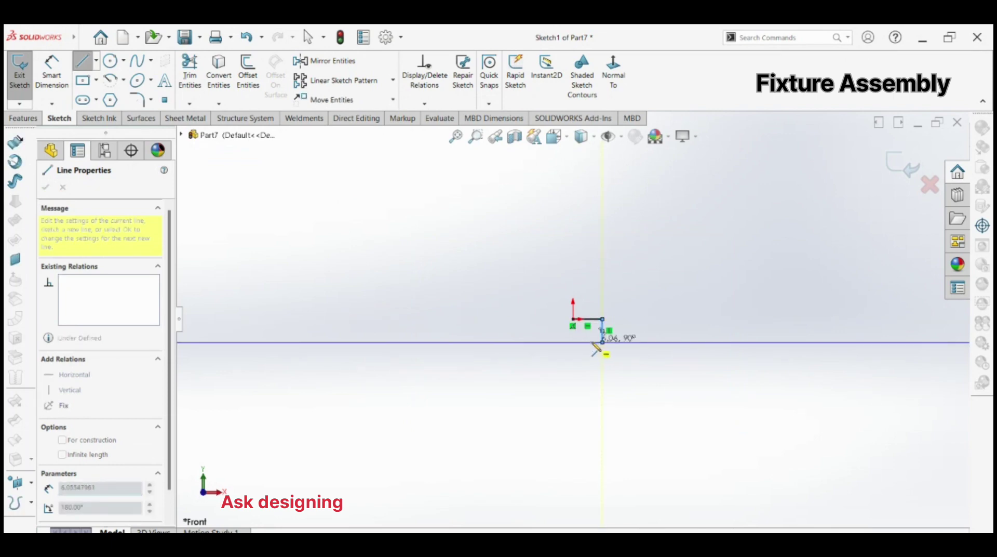
{"action": "left_click", "coordinate": [603, 341]}
{"action": "left_click", "coordinate": [590, 341]}
{"action": "left_click", "coordinate": [590, 417]}
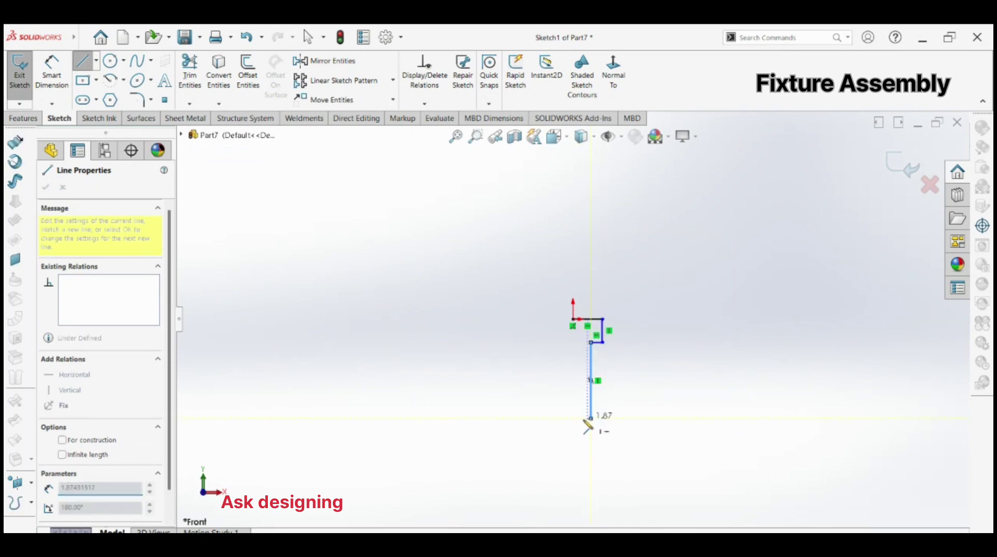
{"action": "left_click", "coordinate": [572, 417]}
{"action": "left_click", "coordinate": [574, 318]}
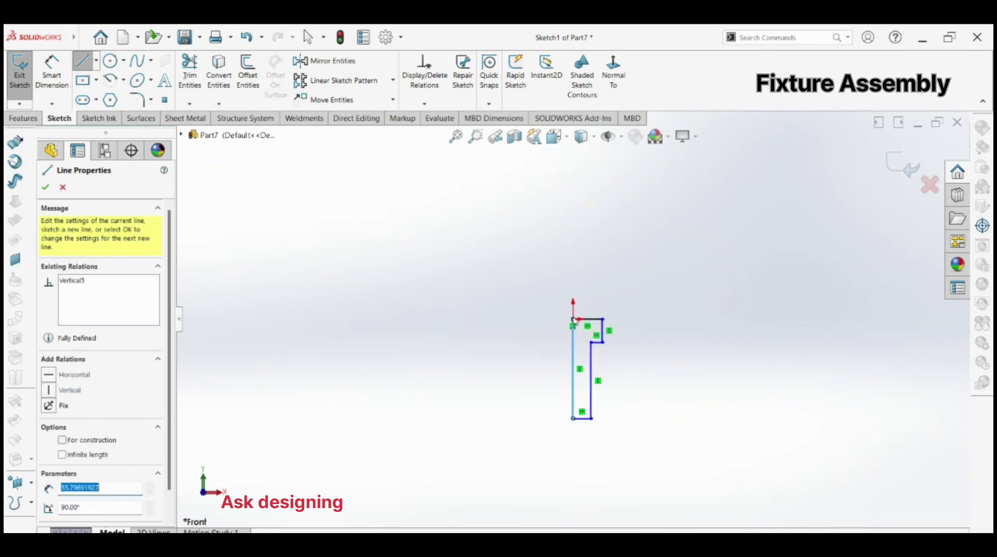
{"action": "key", "text": "Escape"}
{"action": "key", "text": "Escape"}
Dimension the head of the profile to 1.5/2 (0.75) mm wide and 0.5 mm high.
{"action": "left_click", "coordinate": [51, 71]}
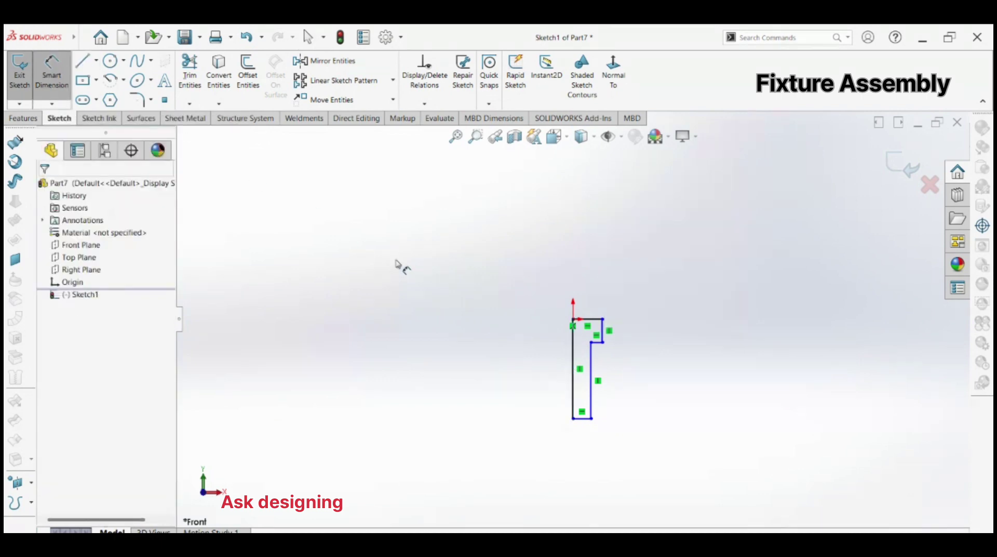
{"action": "left_click", "coordinate": [600, 320]}
{"action": "left_click", "coordinate": [589, 303]}
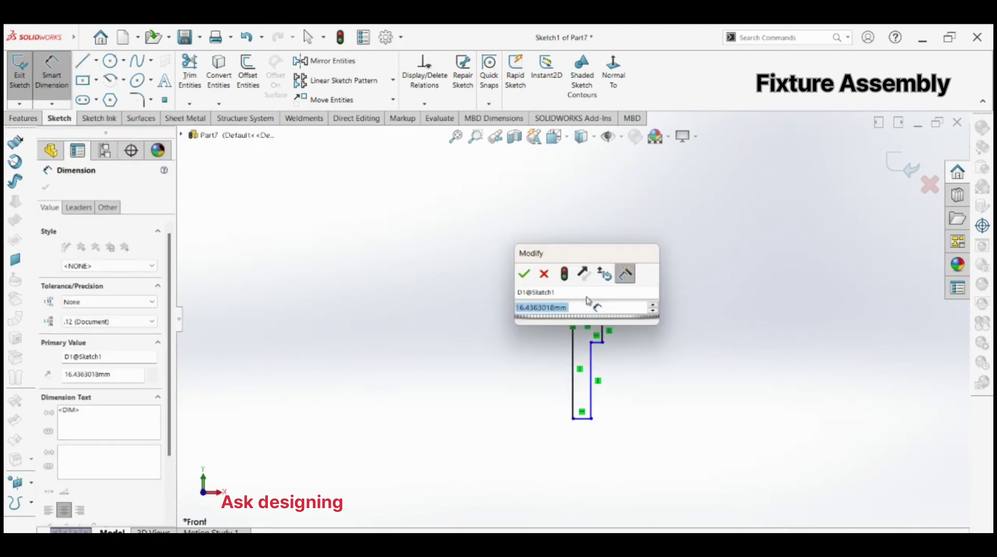
{"action": "type", "text": "1.5/2"}
{"action": "key", "text": "Return"}
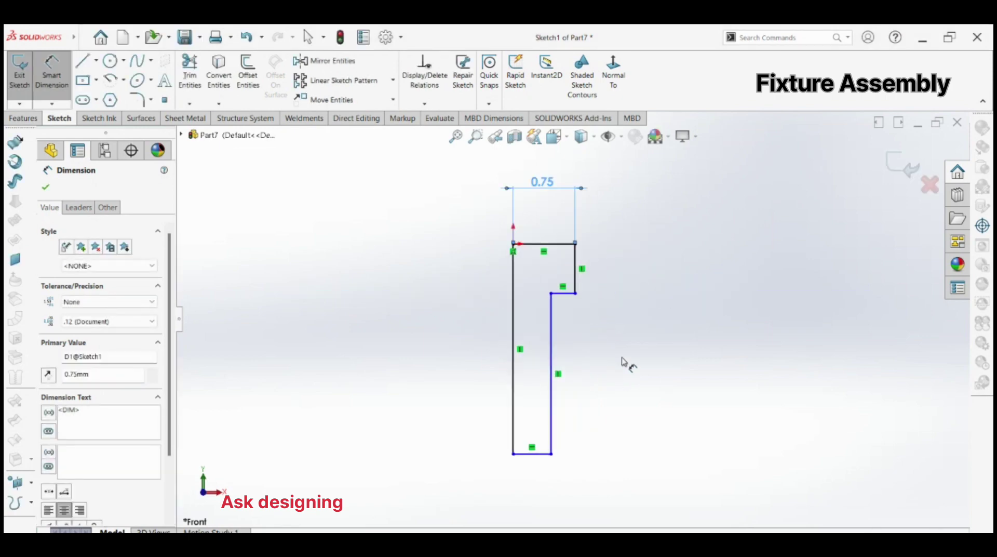
{"action": "left_click", "coordinate": [578, 274]}
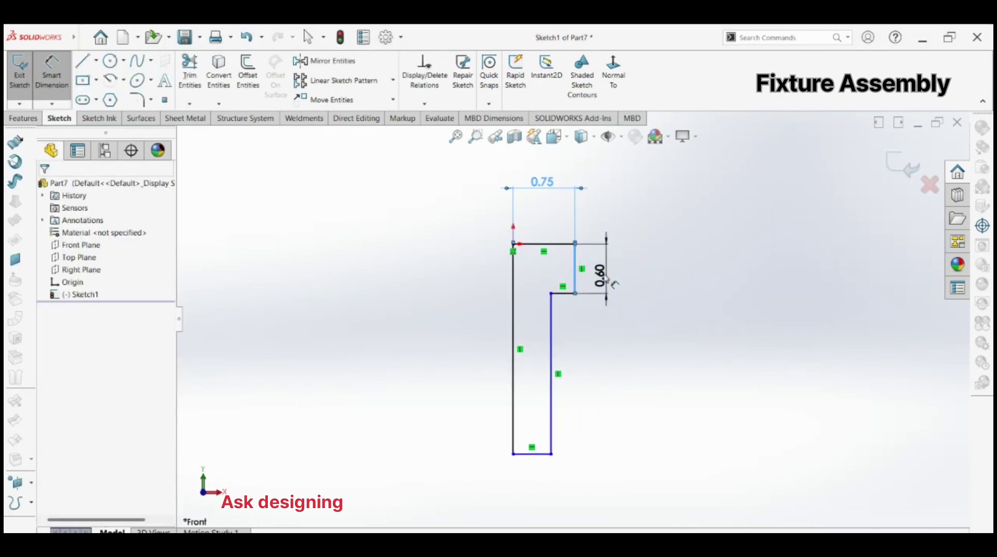
{"action": "left_click", "coordinate": [601, 276]}
{"action": "type", "text": "0.5"}
{"action": "key", "text": "Return"}
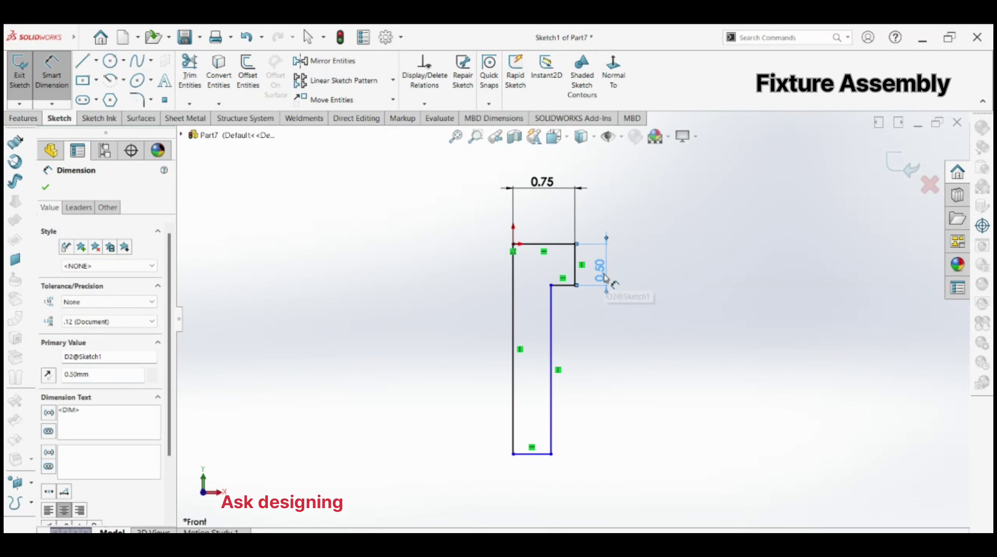
Dimension the profile's overall height to 3 mm and the shank's half-width to 0.5 mm.
{"action": "left_click", "coordinate": [538, 244]}
{"action": "left_click", "coordinate": [545, 454]}
{"action": "left_click", "coordinate": [625, 335]}
{"action": "type", "text": "3"}
{"action": "key", "text": "Return"}
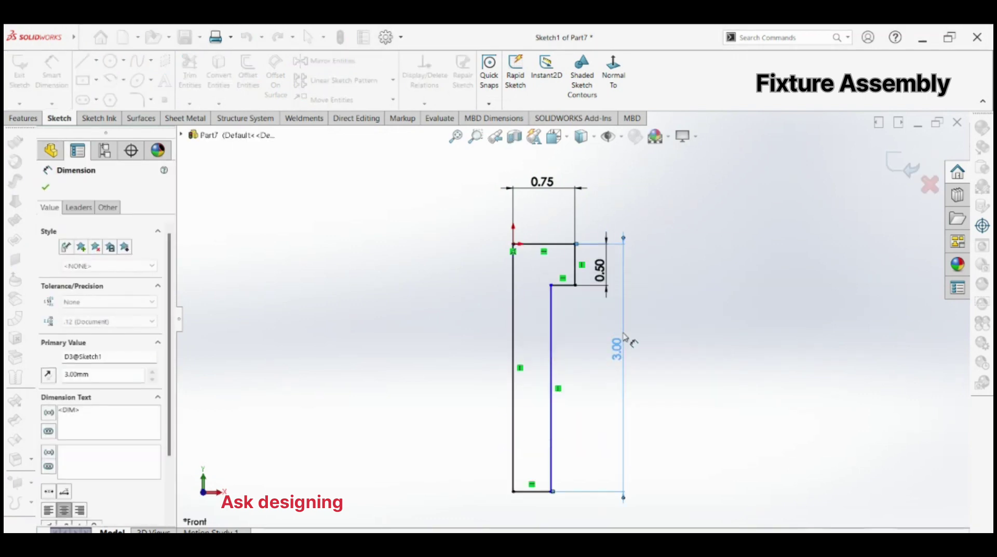
{"action": "left_click", "coordinate": [552, 408]}
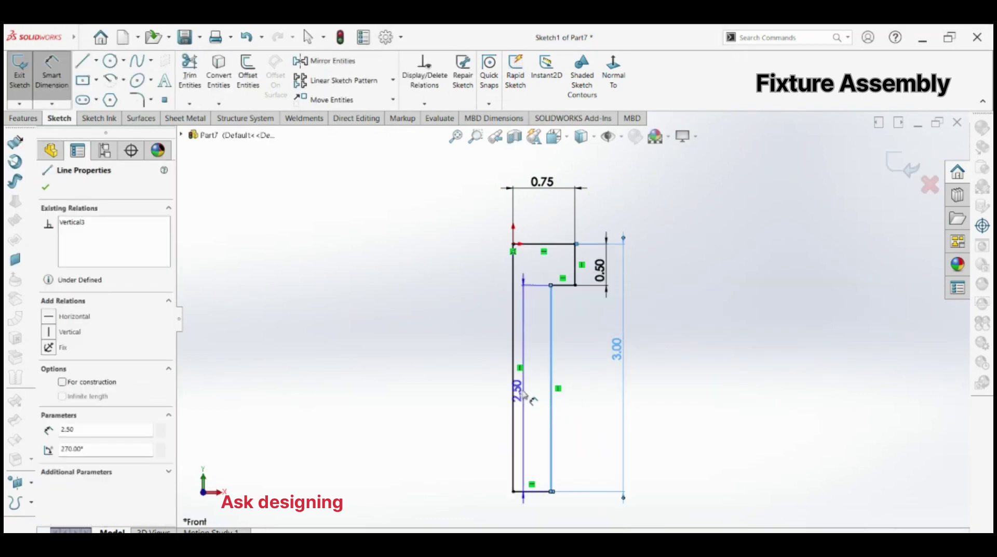
{"action": "left_click", "coordinate": [513, 384]}
{"action": "left_click", "coordinate": [530, 400]}
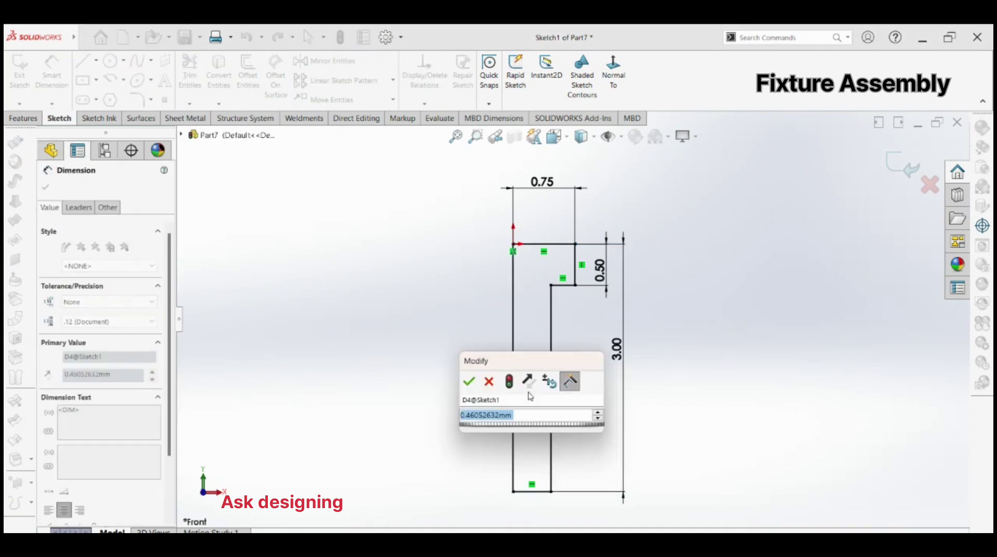
{"action": "type", "text": "0.5"}
{"action": "key", "text": "Return"}
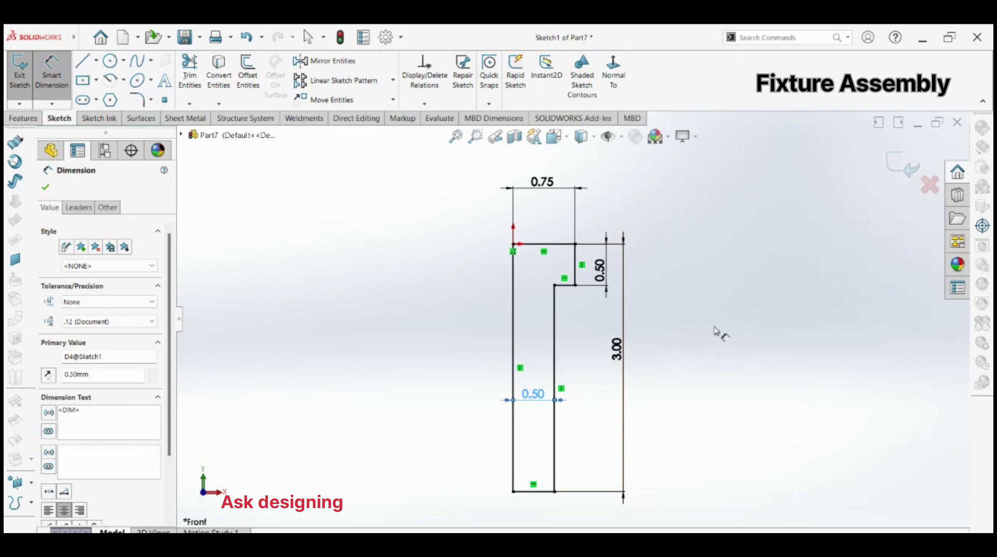
{"action": "key", "text": "Escape"}
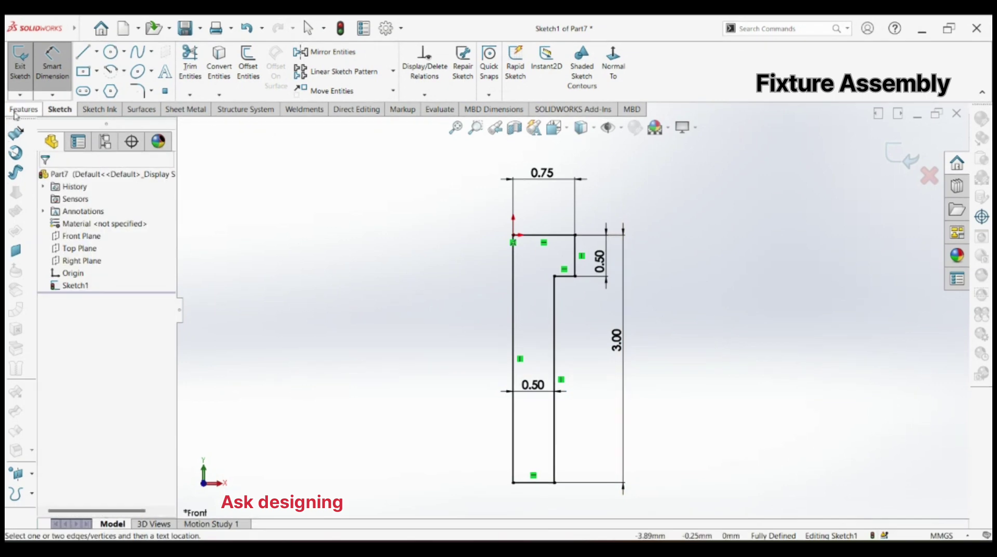
Revolve the profile 360 degrees about its long vertical line through the origin.
{"action": "left_click", "coordinate": [25, 109]}
{"action": "left_click", "coordinate": [508, 312]}
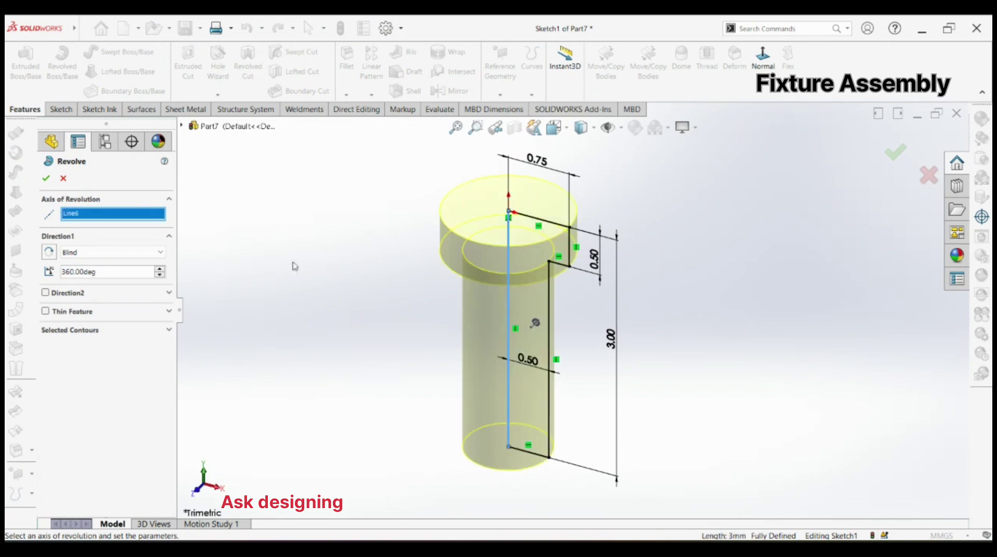
{"action": "left_click", "coordinate": [46, 178]}
On the head's top face, sketch a circle about 0.52 mm in diameter centred on the origin.
{"action": "left_click", "coordinate": [492, 217]}
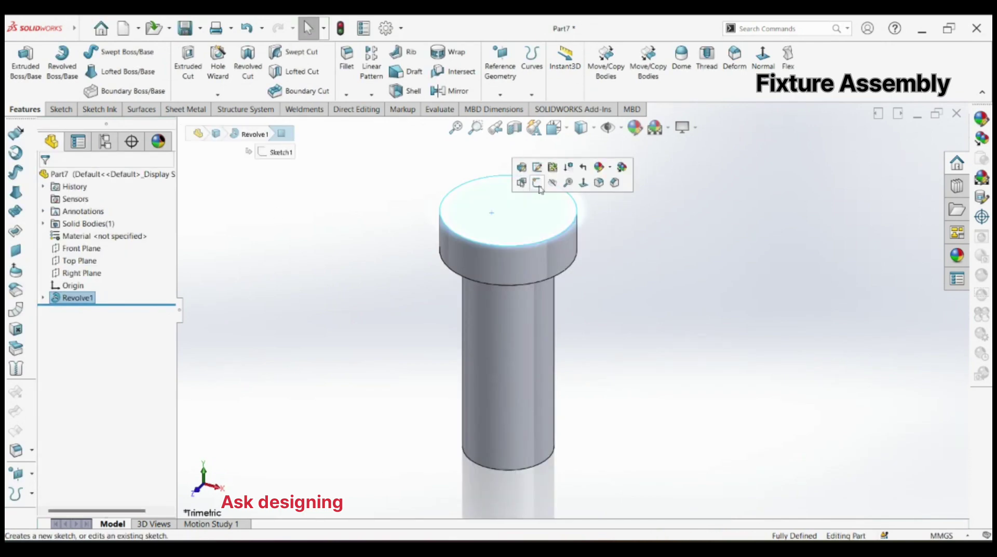
{"action": "left_click", "coordinate": [536, 185]}
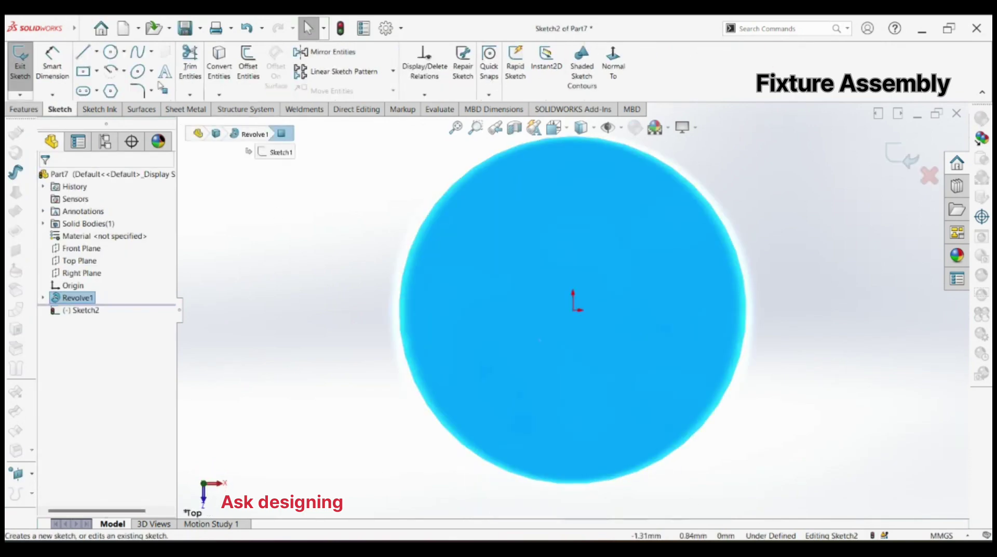
{"action": "left_click", "coordinate": [110, 52]}
{"action": "left_click", "coordinate": [573, 310]}
{"action": "left_click", "coordinate": [566, 251]}
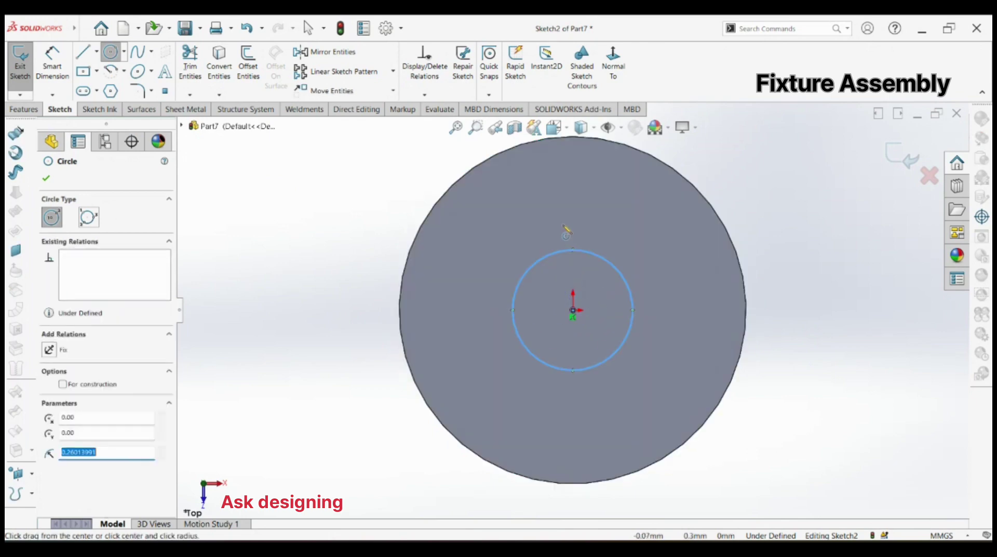
{"action": "right_click", "coordinate": [568, 215]}
{"action": "left_click", "coordinate": [584, 225]}
Dimension the circle's diameter to 0.63 mm.
{"action": "left_click", "coordinate": [52, 65]}
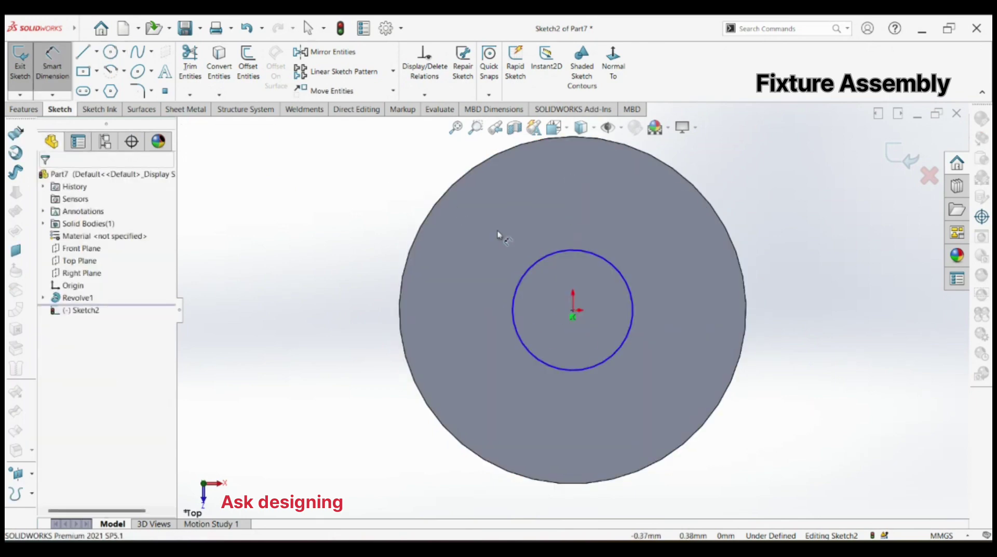
{"action": "left_click", "coordinate": [546, 257]}
{"action": "left_click", "coordinate": [370, 239]}
{"action": "type", "text": "0.63"}
{"action": "key", "text": "Return"}
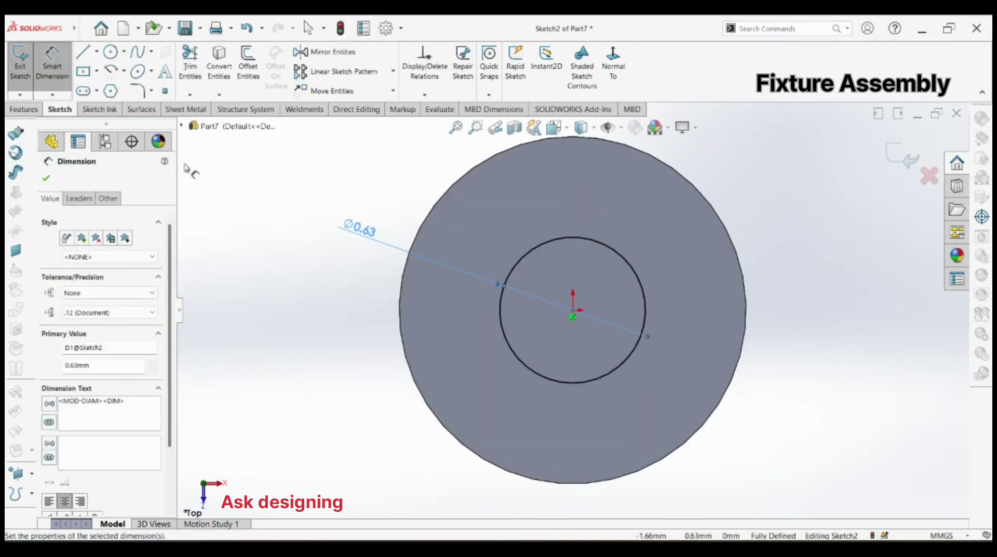
{"action": "key", "text": "Escape"}
Extrude-cut the circle from the sketch plane through the whole part to bore the axial hole.
{"action": "left_click", "coordinate": [23, 109]}
{"action": "left_click", "coordinate": [188, 62]}
{"action": "left_click", "coordinate": [112, 214]}
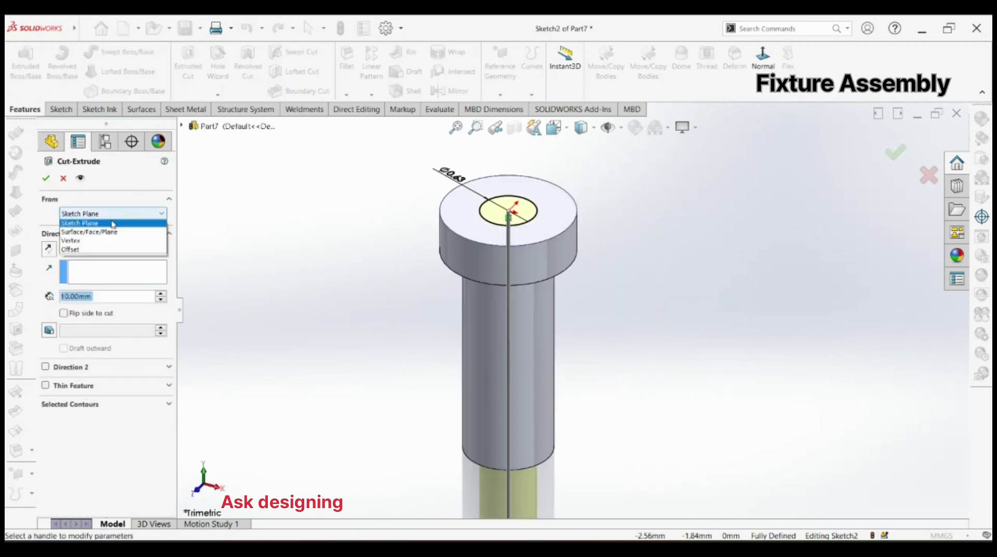
{"action": "left_click", "coordinate": [113, 223]}
{"action": "left_click", "coordinate": [111, 249]}
{"action": "left_click", "coordinate": [78, 268]}
{"action": "left_click", "coordinate": [46, 177]}
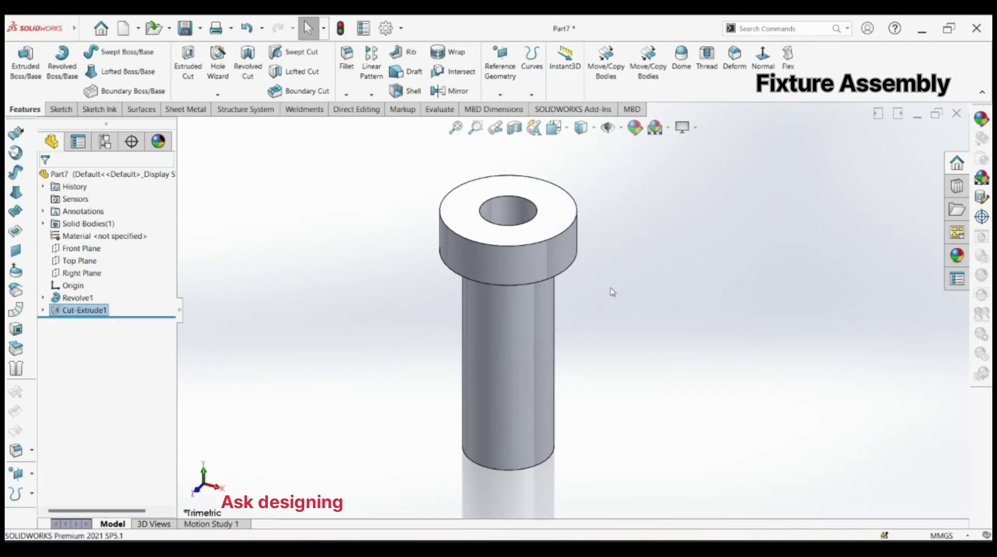
Chamfer the outer circular edge at the free end of the shank at 45 degrees.
{"action": "left_click", "coordinate": [346, 95]}
{"action": "left_click", "coordinate": [358, 120]}
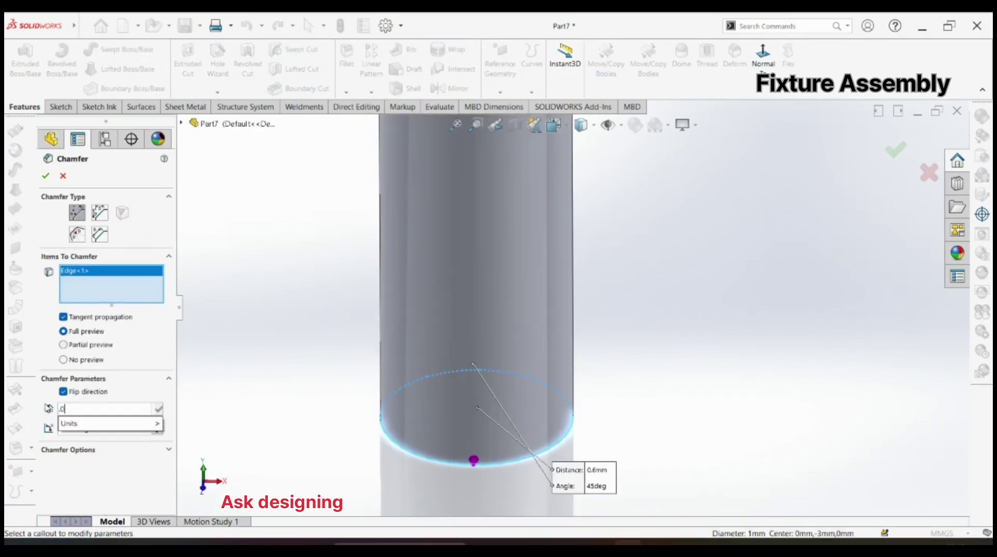
{"action": "left_click", "coordinate": [45, 176]}
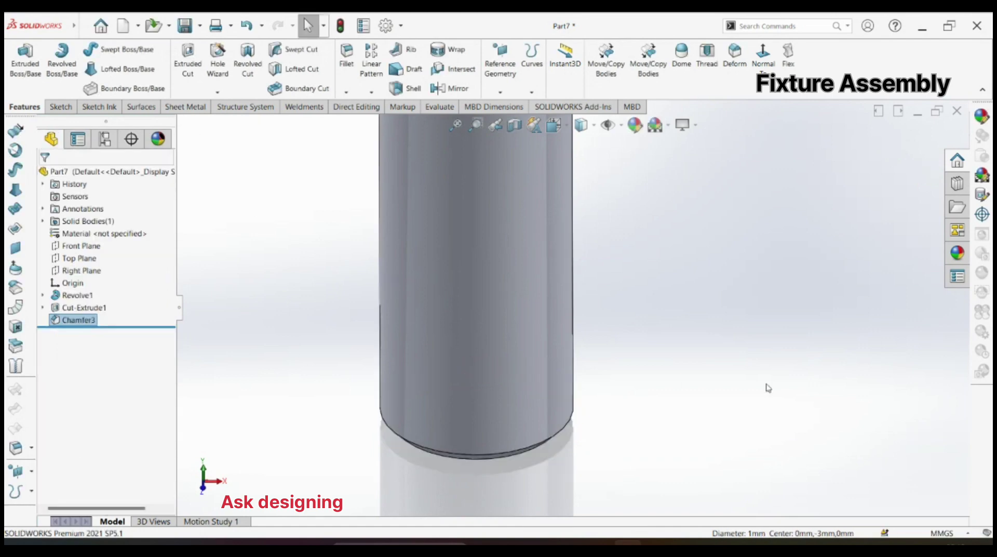
Save the part as center pin (cp) in the fixture assembly folder.
{"action": "left_click", "coordinate": [727, 325]}
{"action": "scroll", "coordinate": [714, 311], "scroll_direction": "up", "scroll_amount": 3}
{"action": "scroll", "coordinate": [673, 255], "scroll_direction": "up", "scroll_amount": 2}
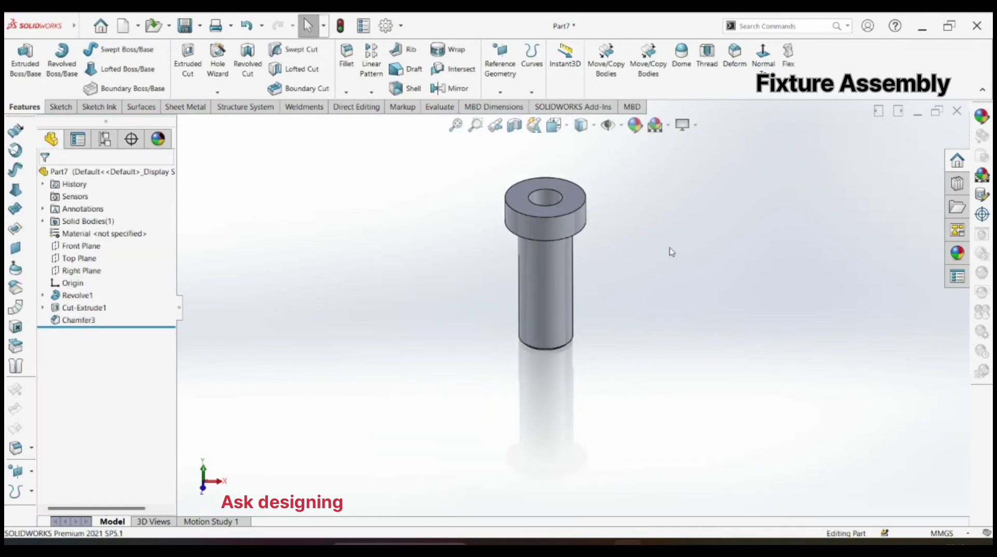
{"action": "key", "text": "ctrl+s"}
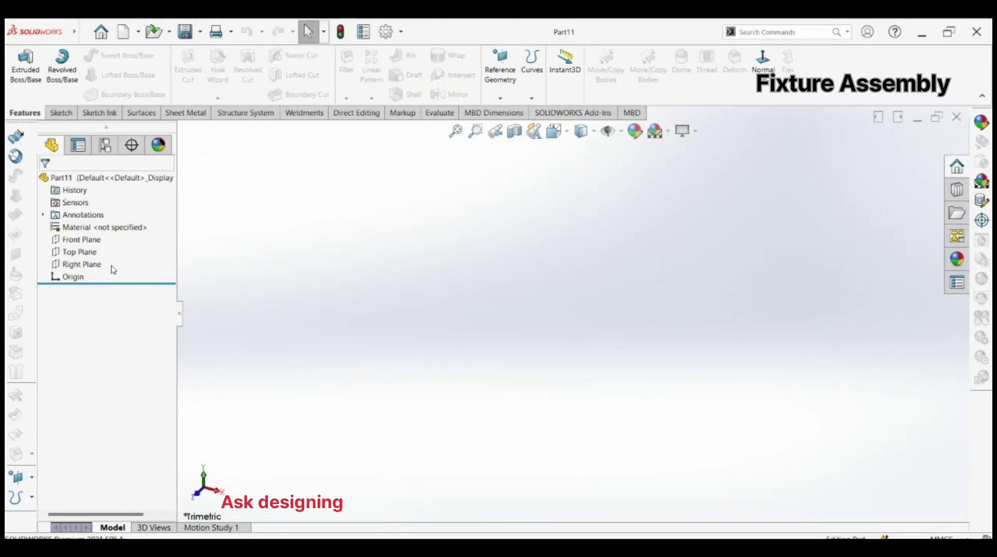
On the Top Plane of the new part, sketch a hexagon about 67.8 mm across flats, centred on the origin.
{"action": "left_click", "coordinate": [80, 251]}
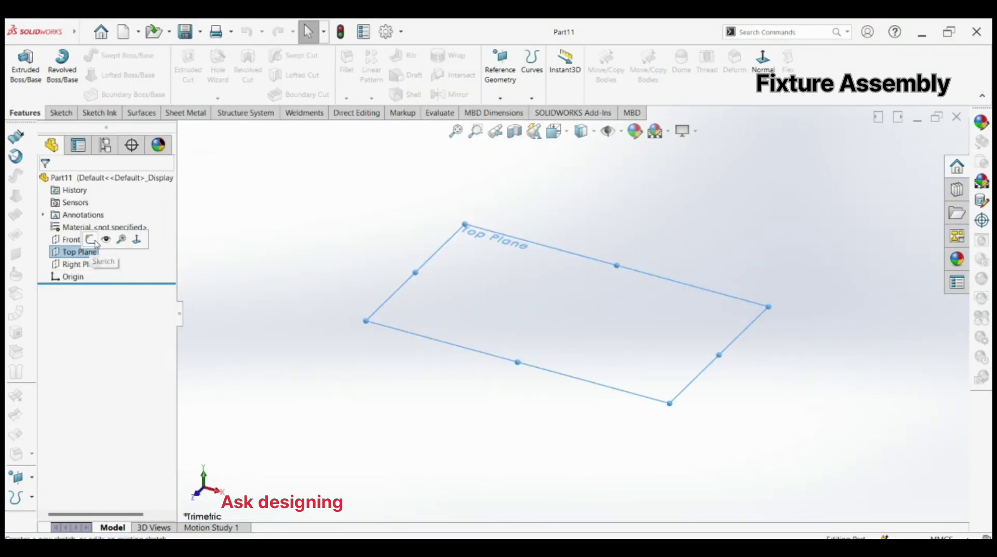
{"action": "left_click", "coordinate": [97, 232]}
{"action": "left_click", "coordinate": [110, 94]}
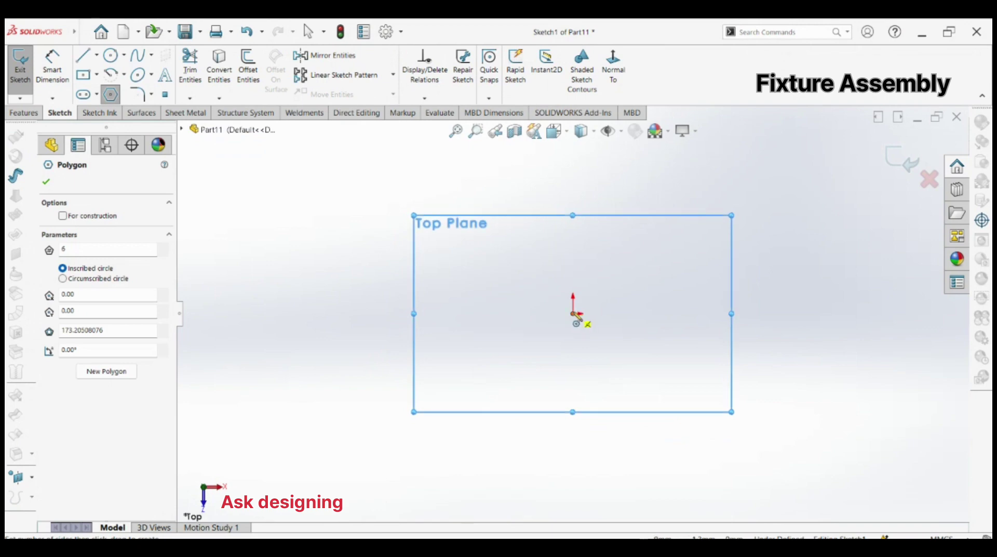
{"action": "left_click", "coordinate": [573, 313]}
{"action": "left_click", "coordinate": [527, 259]}
{"action": "left_click", "coordinate": [544, 257]}
{"action": "left_click", "coordinate": [567, 227]}
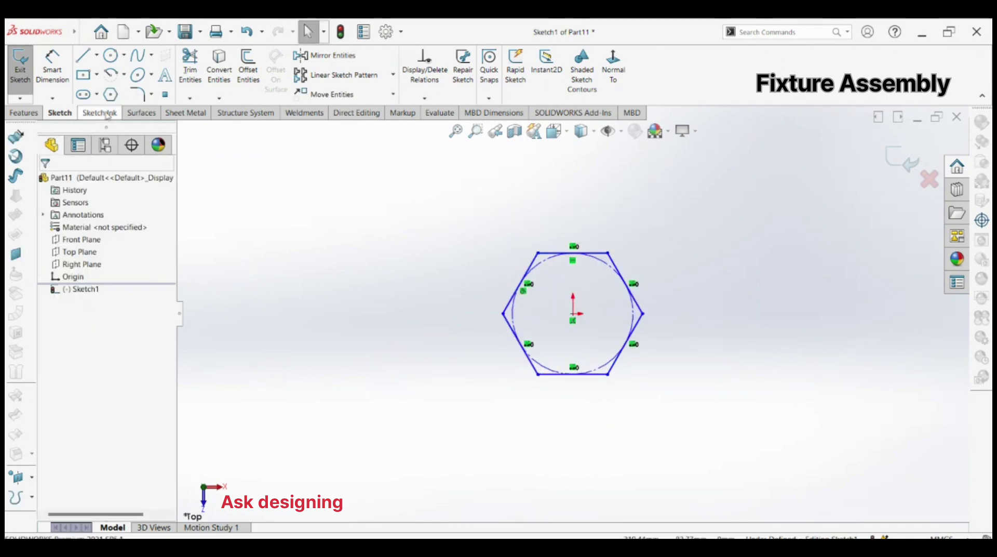
Dimension the hexagon's distance between its two horizontal sides to 0.3 mm.
{"action": "left_click", "coordinate": [54, 75]}
{"action": "left_click", "coordinate": [552, 254]}
{"action": "left_click", "coordinate": [552, 374]}
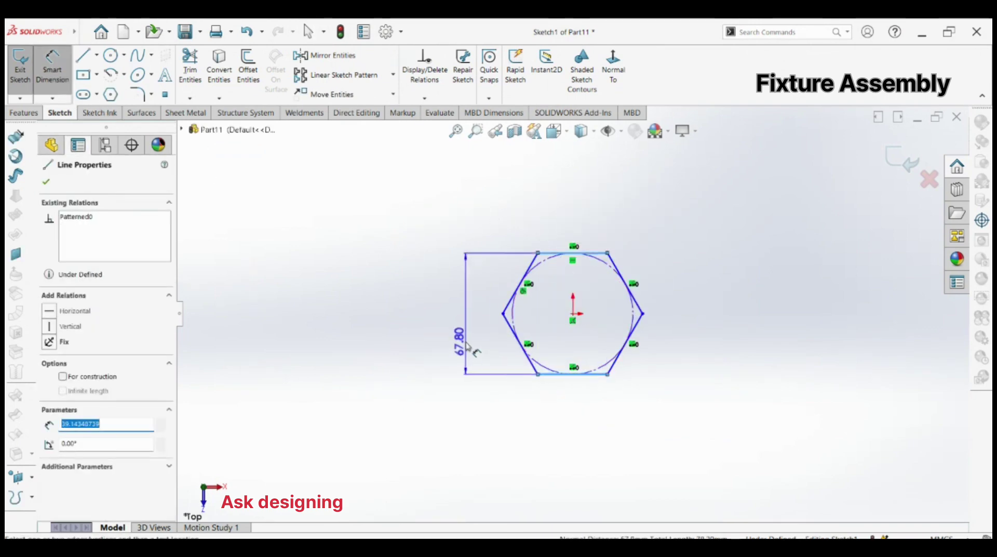
{"action": "left_click", "coordinate": [465, 346]}
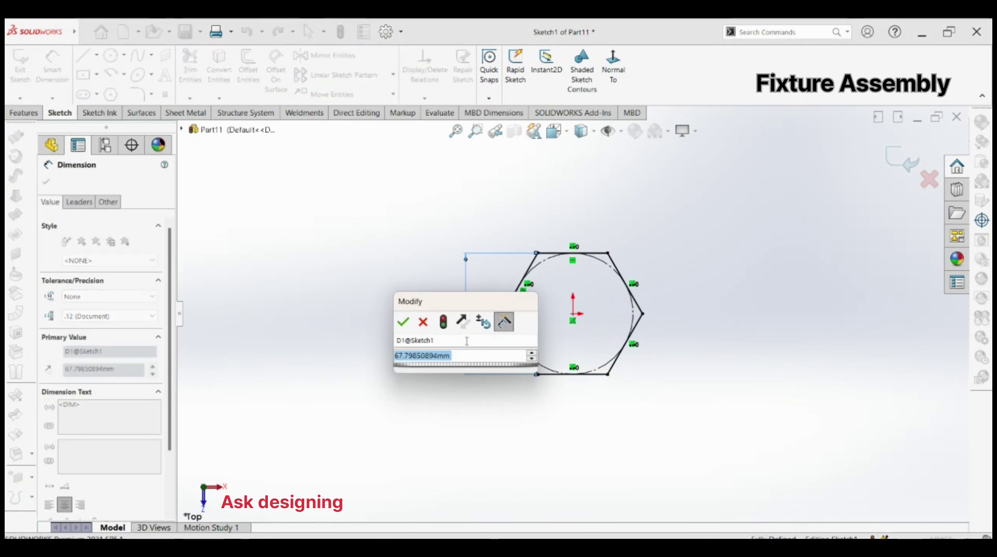
{"action": "type", "text": "0.3"}
{"action": "key", "text": "Return"}
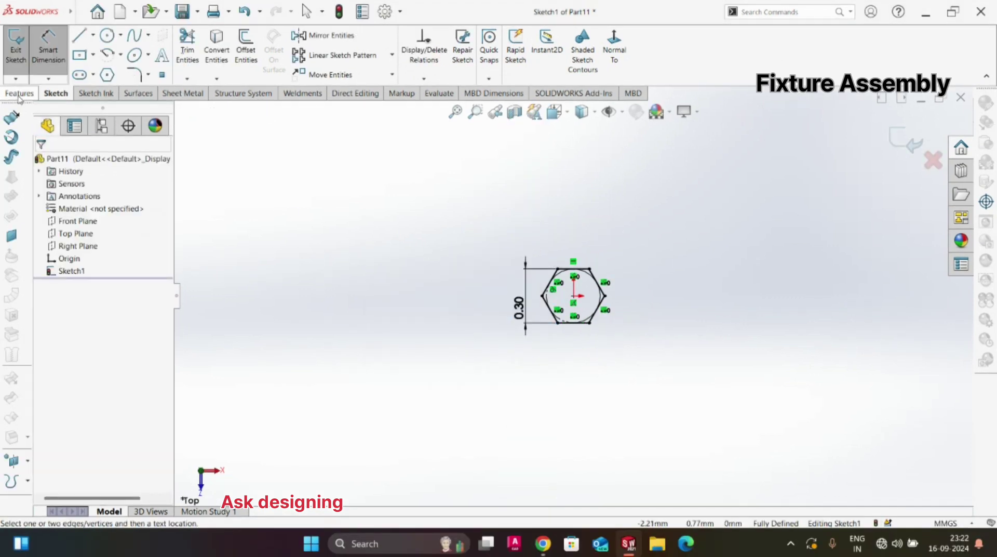
Extrude the hexagon 0.2 mm as a blind boss to form the bolt head.
{"action": "left_click", "coordinate": [20, 98]}
{"action": "left_click", "coordinate": [26, 65]}
{"action": "type", "text": ".2"}
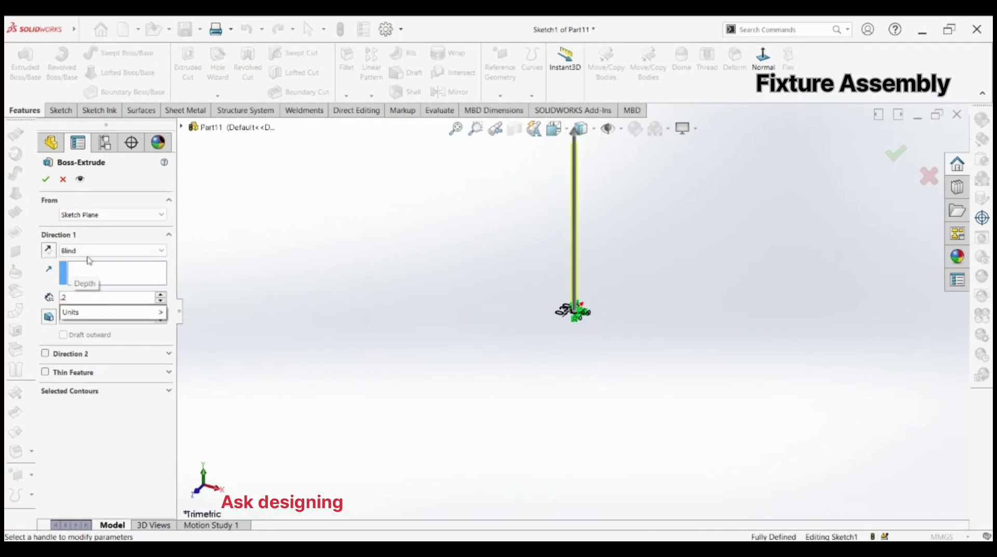
{"action": "left_click", "coordinate": [45, 180]}
{"action": "scroll", "coordinate": [595, 310], "scroll_direction": "down", "scroll_amount": 10}
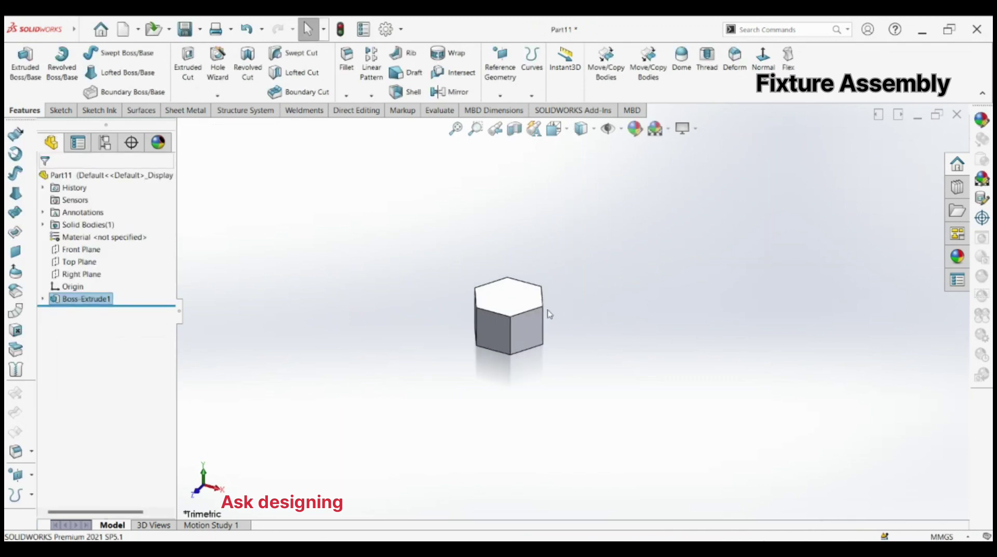
On the hexagonal head's top face, sketch a circle centred on the origin, inside the hexagon.
{"action": "left_click", "coordinate": [508, 285]}
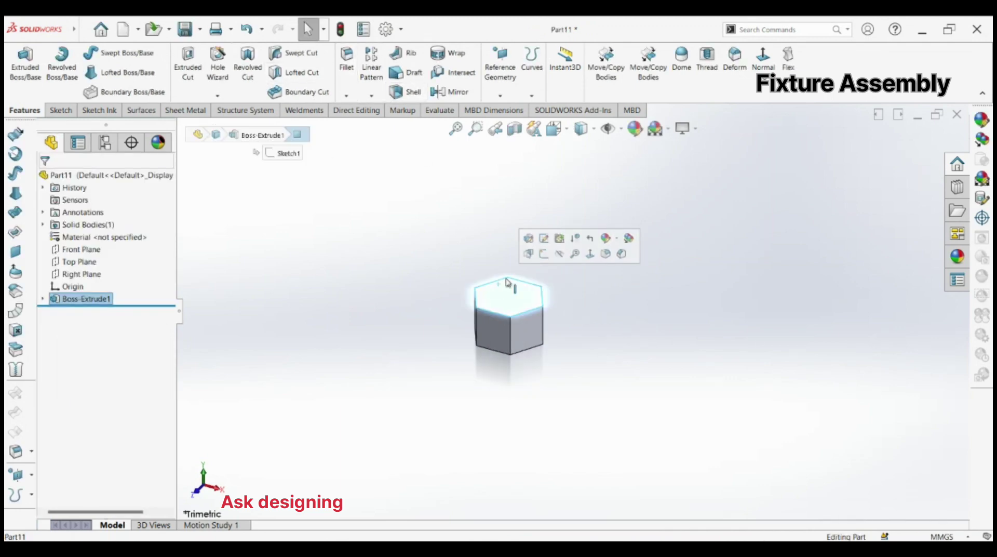
{"action": "left_click", "coordinate": [543, 253]}
{"action": "left_click", "coordinate": [113, 58]}
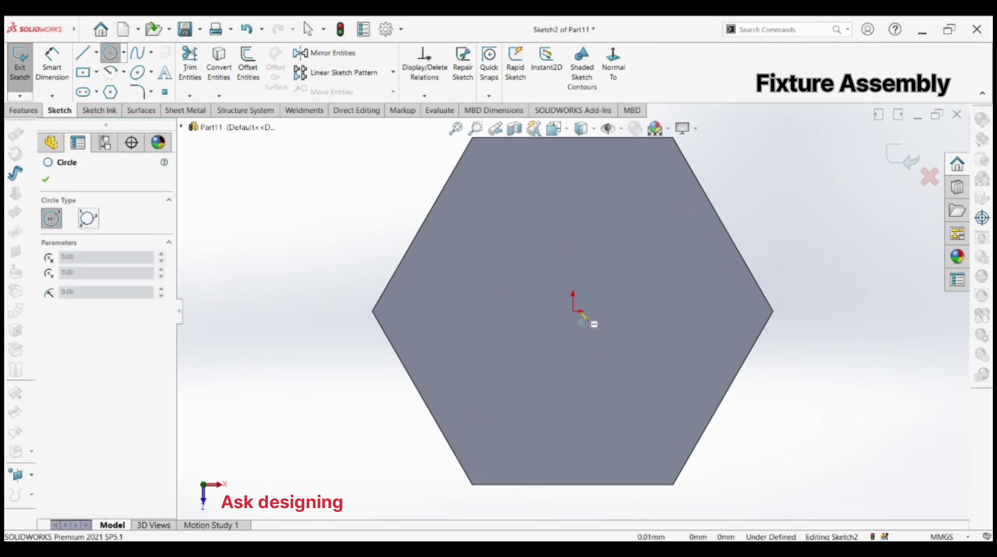
{"action": "left_click", "coordinate": [573, 311]}
{"action": "left_click", "coordinate": [536, 231]}
{"action": "right_click", "coordinate": [528, 210]}
{"action": "left_click", "coordinate": [542, 220]}
Make the circle tangent to the hexagon's upper horizontal edge.
{"action": "left_click", "coordinate": [547, 225]}
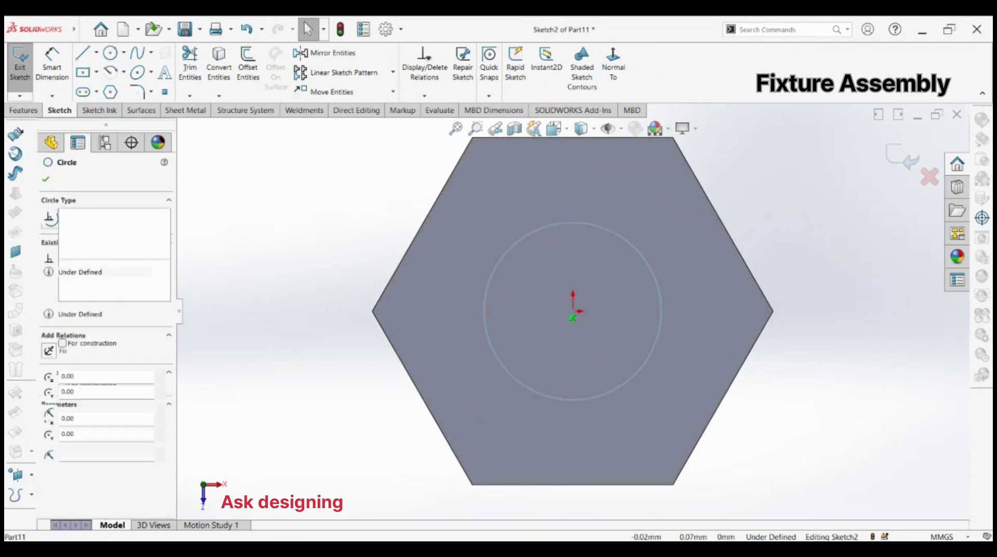
{"action": "left_click", "coordinate": [572, 139], "text": "ctrl"}
{"action": "left_click", "coordinate": [601, 107]}
{"action": "key", "text": "Escape"}
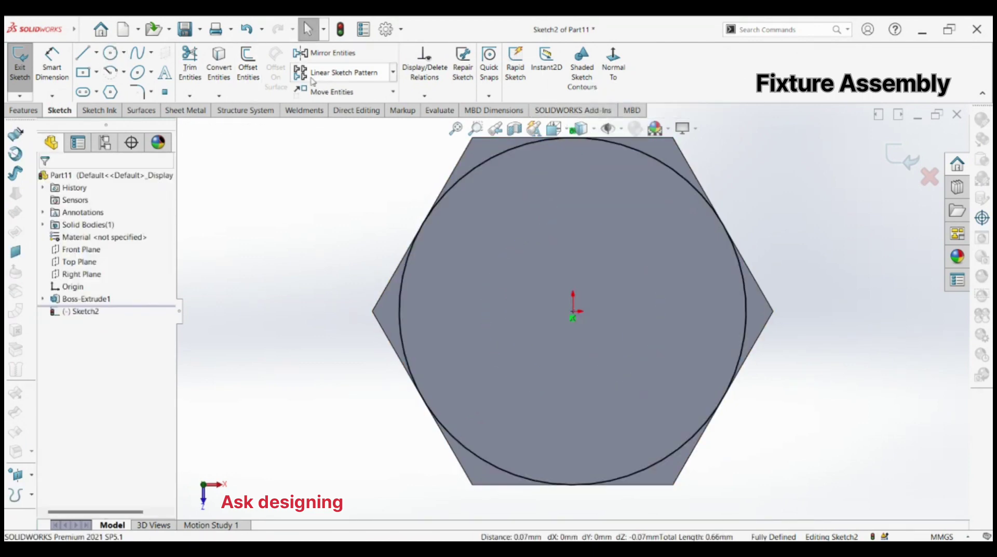
Extrude-cut the area outside the circle through all with a 45-degree draft to bevel the head's corners.
{"action": "left_click", "coordinate": [24, 110]}
{"action": "left_click", "coordinate": [187, 62]}
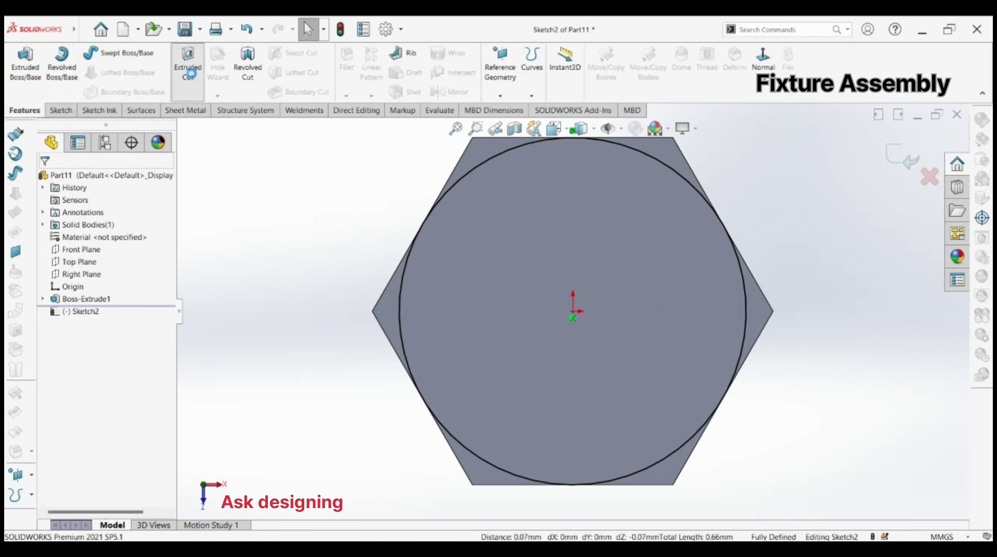
{"action": "left_click", "coordinate": [49, 331]}
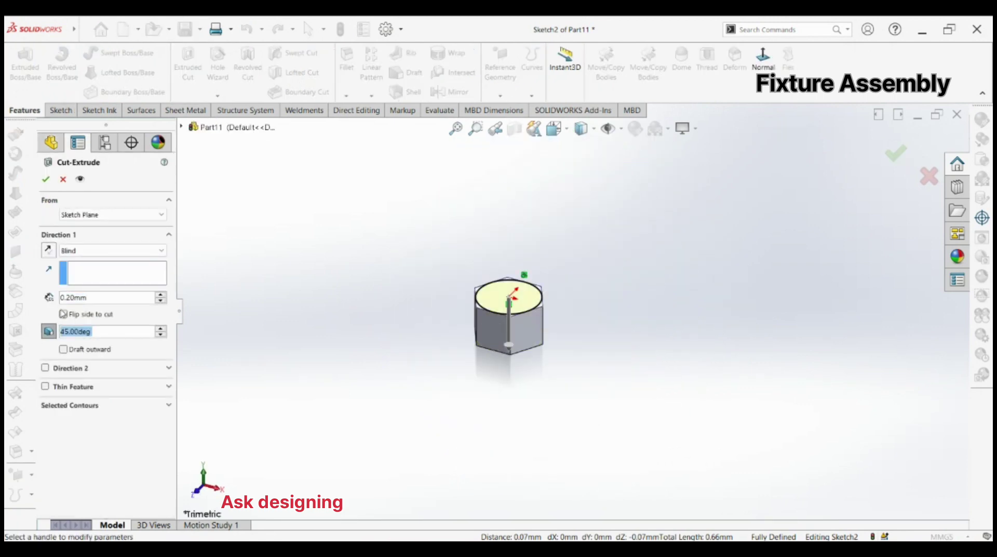
{"action": "left_click", "coordinate": [81, 252]}
{"action": "left_click", "coordinate": [78, 268]}
{"action": "left_click", "coordinate": [48, 180]}
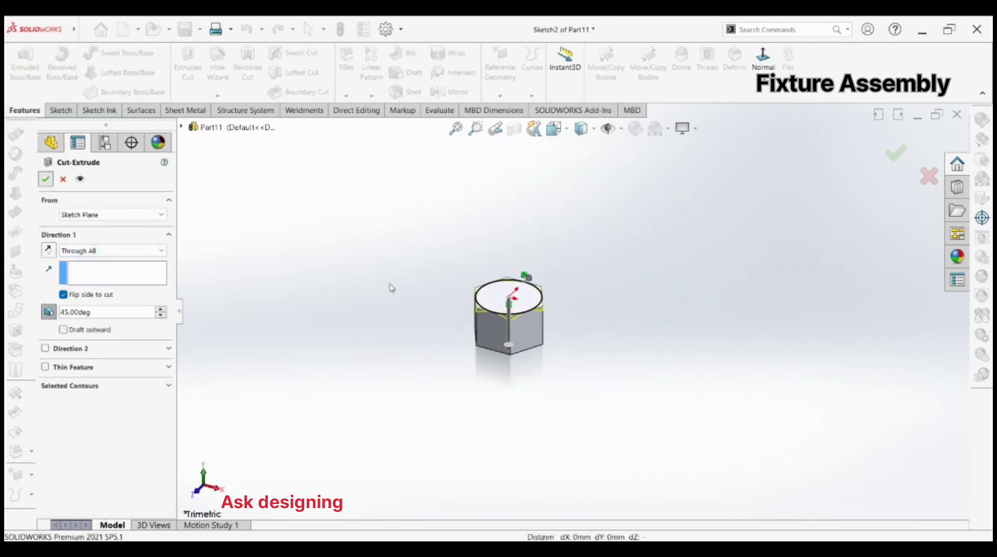
On the hexagonal head's underside, sketch a circle about 0.03 mm in diameter centred on the origin.
{"action": "middle_click_drag", "start_coordinate": [575, 340], "coordinate": [550, 283]}
{"action": "left_click", "coordinate": [520, 334]}
{"action": "left_click", "coordinate": [563, 306]}
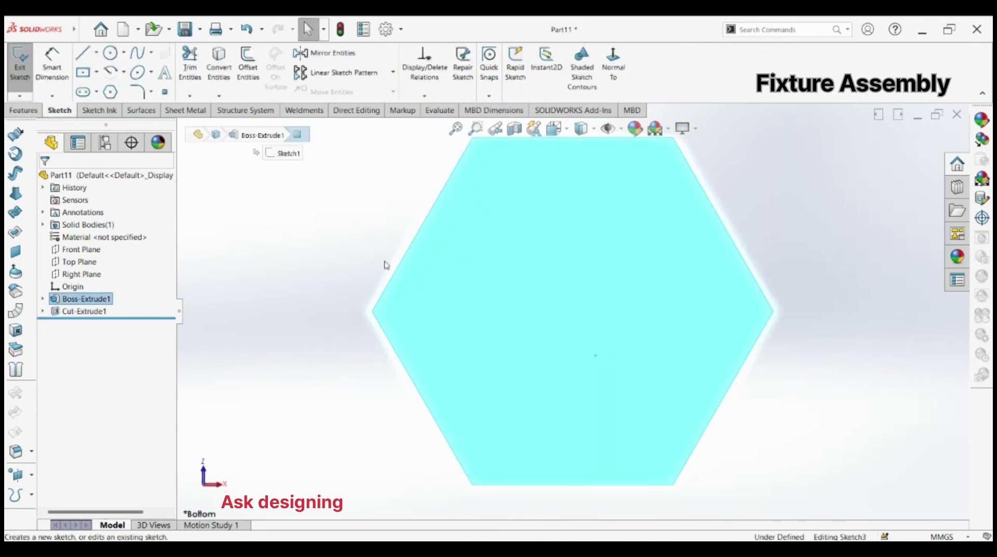
{"action": "left_click", "coordinate": [110, 54]}
{"action": "left_click", "coordinate": [573, 311]}
{"action": "left_click", "coordinate": [589, 318]}
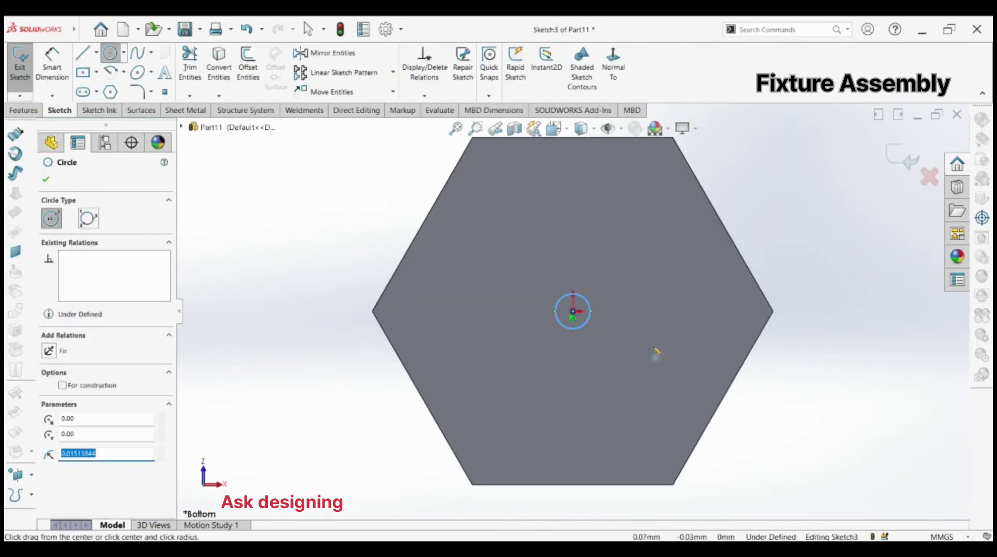
{"action": "left_click", "coordinate": [652, 346]}
{"action": "right_click", "coordinate": [684, 270]}
{"action": "left_click", "coordinate": [691, 275]}
Dimension the underside circle's diameter to 0.26 mm.
{"action": "key", "text": "d"}
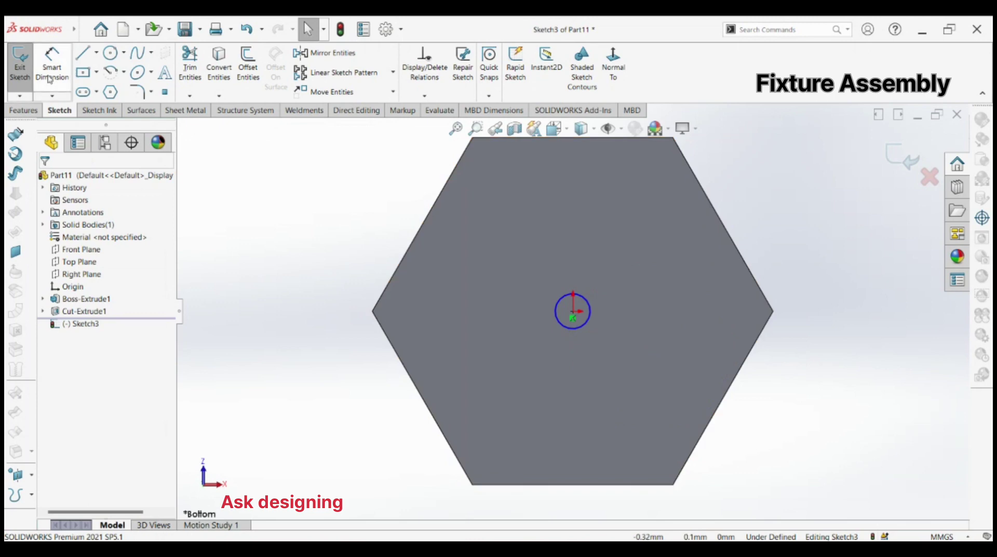
{"action": "left_click", "coordinate": [586, 299]}
{"action": "left_click", "coordinate": [345, 228]}
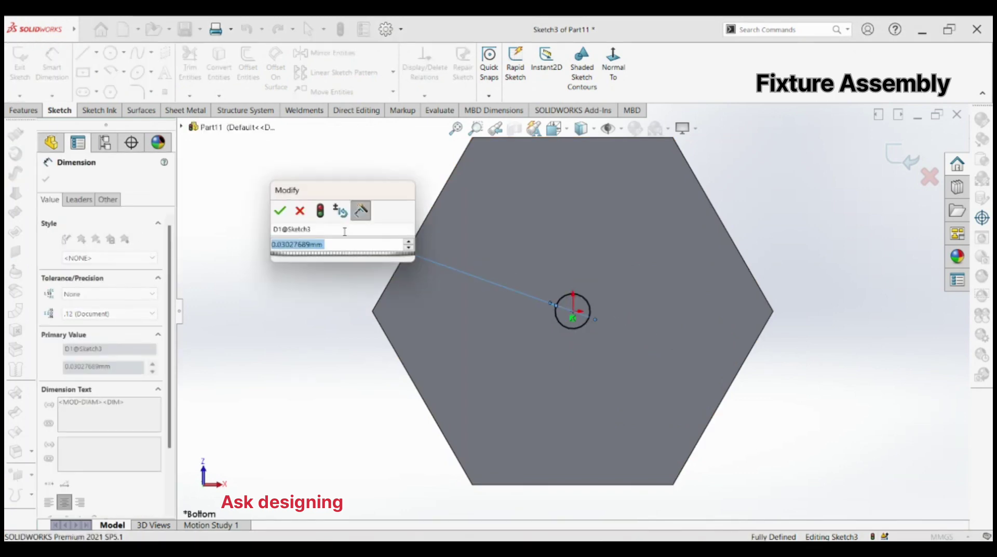
{"action": "type", "text": "0.26"}
{"action": "key", "text": "Return"}
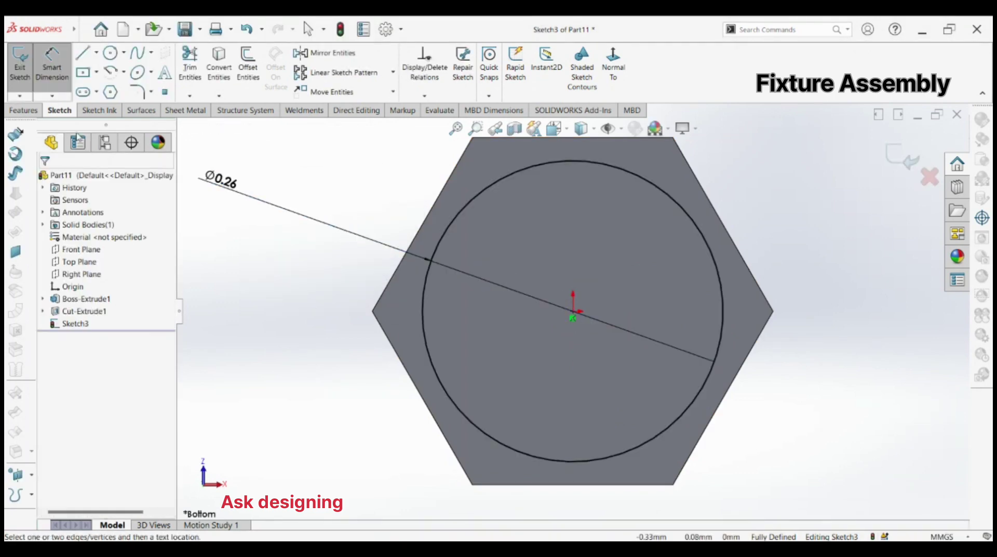
Extrude the circle 3 mm away from the head as a merged blind boss to form the bolt shank.
{"action": "left_click", "coordinate": [23, 111]}
{"action": "left_click", "coordinate": [28, 96]}
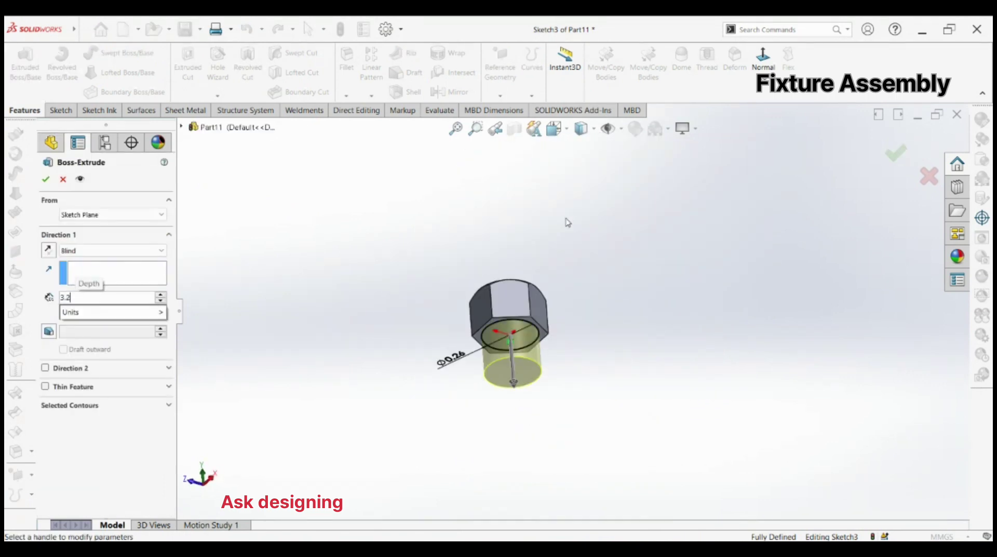
{"action": "type", "text": "3.2"}
{"action": "key", "text": "Return"}
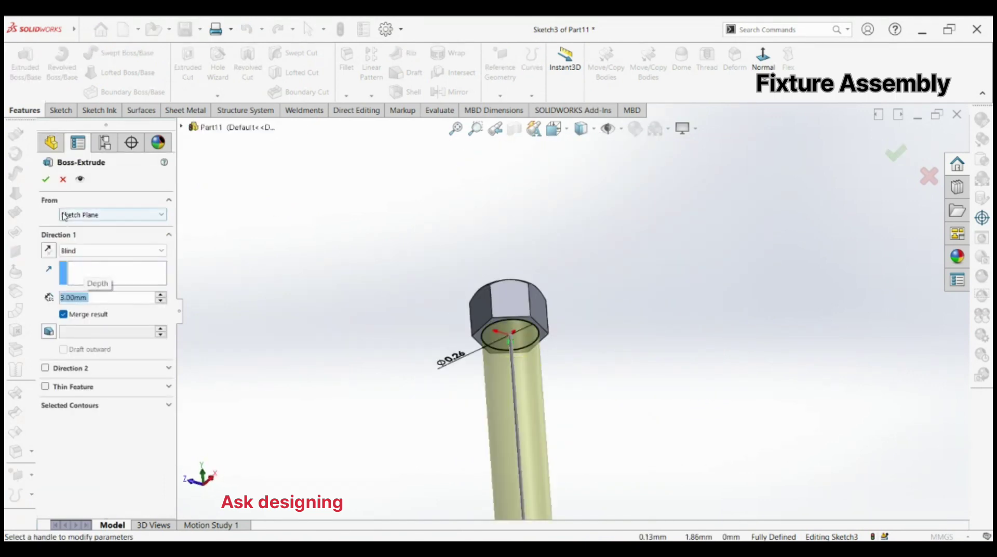
{"action": "key", "text": "Return"}
Save the part as bolt (b) in the fixture assembly folder.
{"action": "scroll", "coordinate": [581, 282], "scroll_direction": "up", "scroll_amount": 6}
{"action": "middle_click_drag", "start_coordinate": [581, 282], "coordinate": [633, 342]}
{"action": "key", "text": "ctrl+s"}
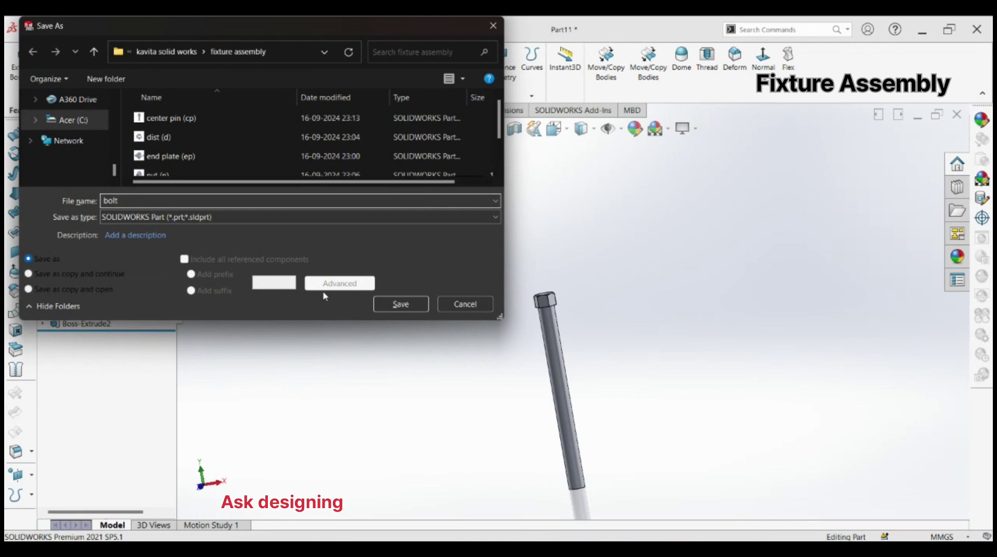
{"action": "type", "text": "bolt (b)"}
{"action": "left_click", "coordinate": [407, 303]}
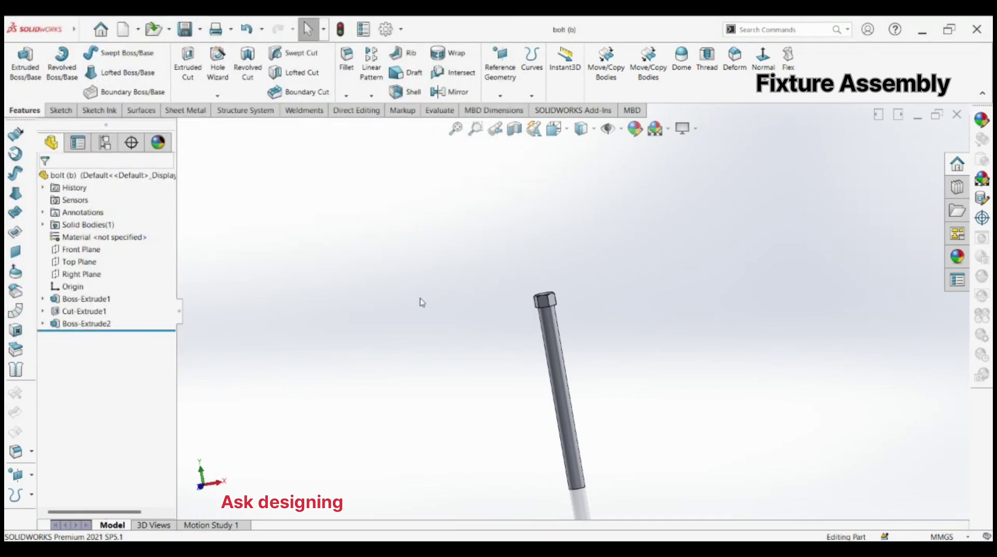
Create a new part document and start a sketch on its Front Plane.
{"action": "left_click", "coordinate": [137, 29]}
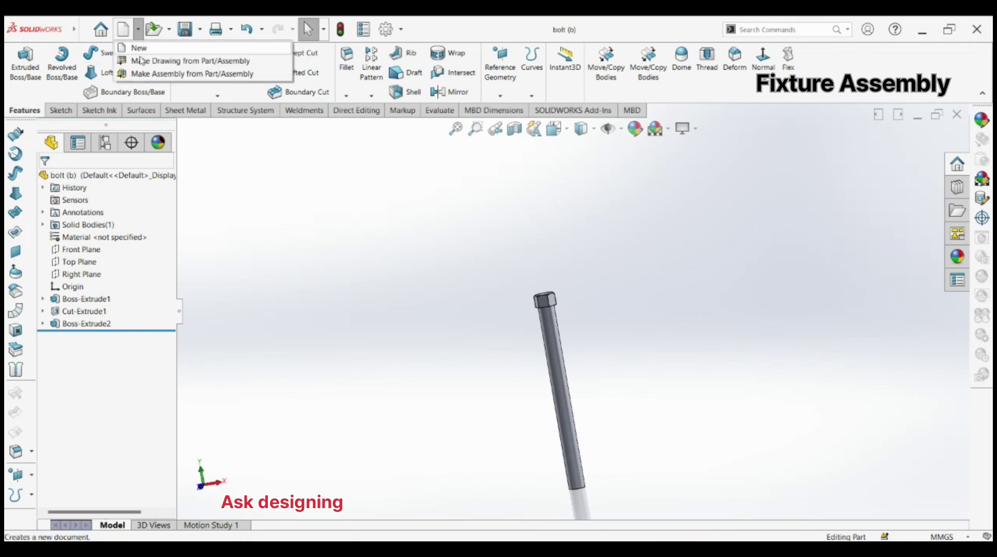
{"action": "left_click", "coordinate": [151, 72]}
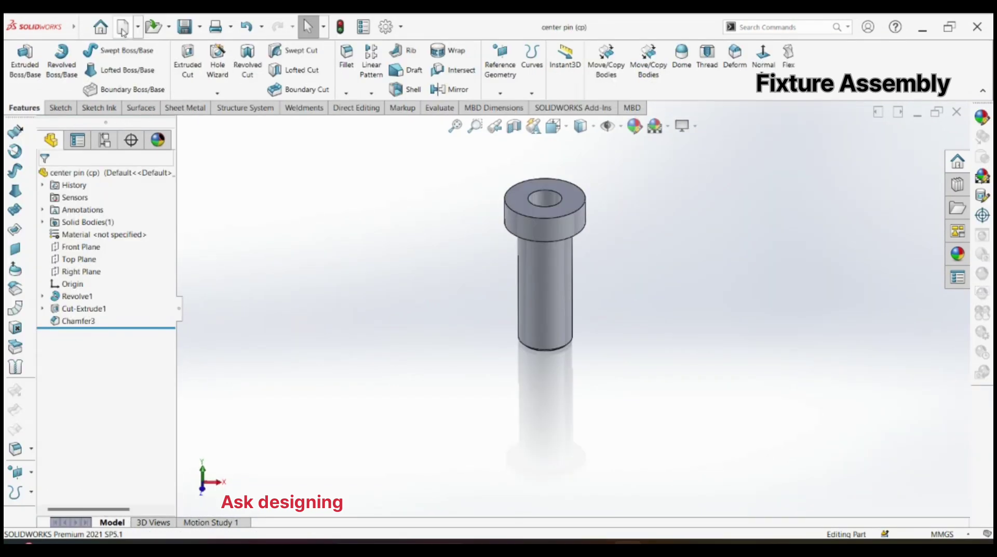
{"action": "left_click", "coordinate": [122, 27]}
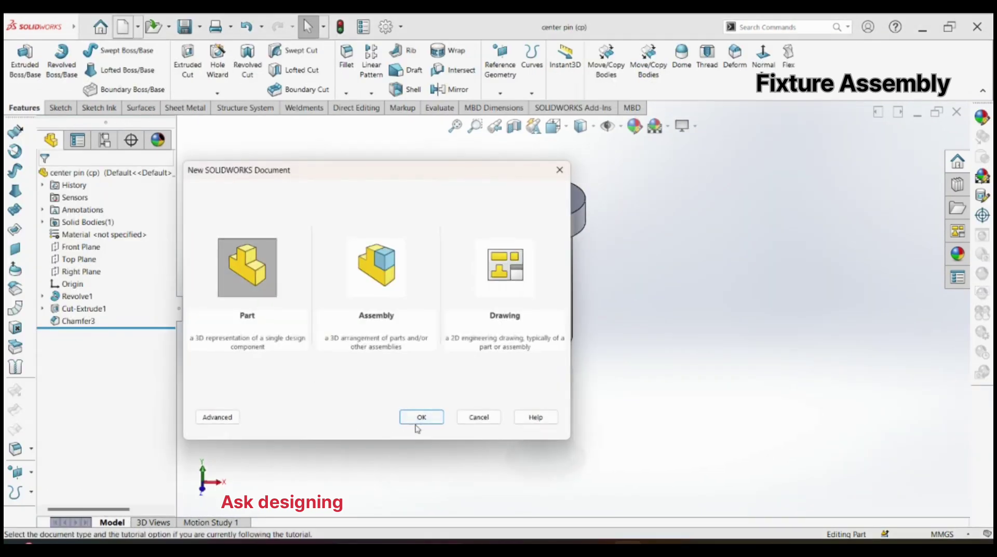
{"action": "left_click", "coordinate": [413, 417]}
{"action": "left_click", "coordinate": [83, 240]}
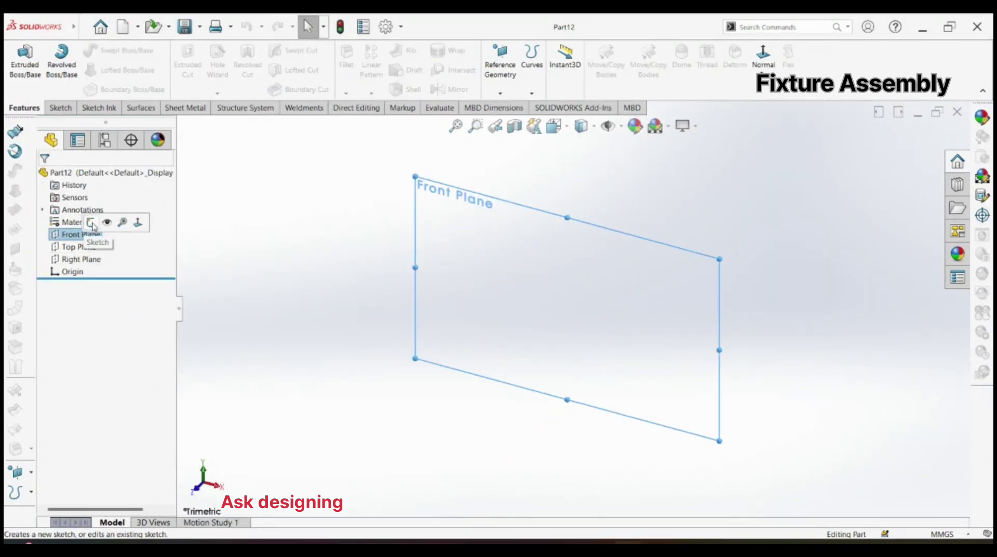
{"action": "left_click", "coordinate": [89, 223]}
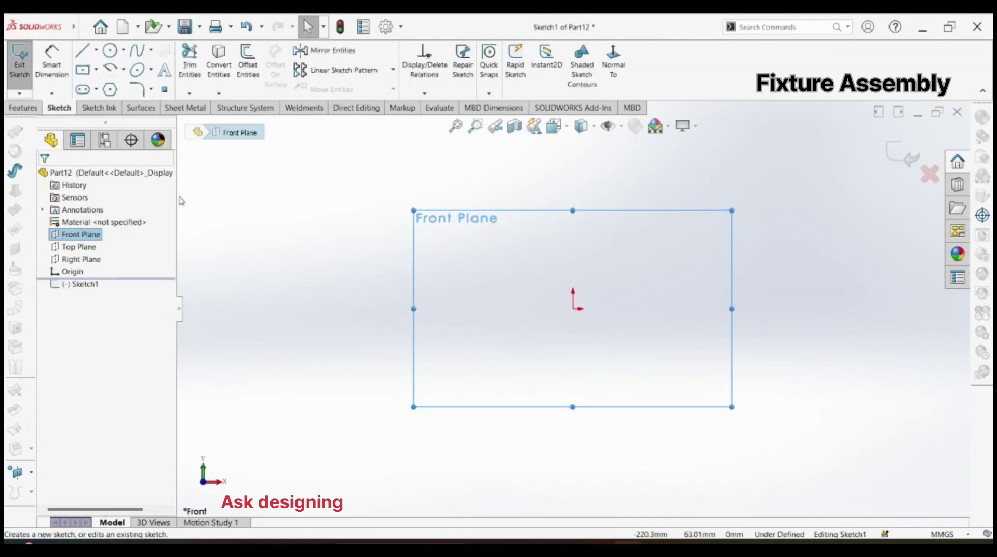
Sketch a closed stepped half-profile down from the origin, with ends about 15 mm wide and a wider collar near the lower end.
{"action": "left_click", "coordinate": [88, 57]}
{"action": "left_click", "coordinate": [572, 308]}
{"action": "left_click", "coordinate": [599, 308]}
{"action": "left_click", "coordinate": [599, 397]}
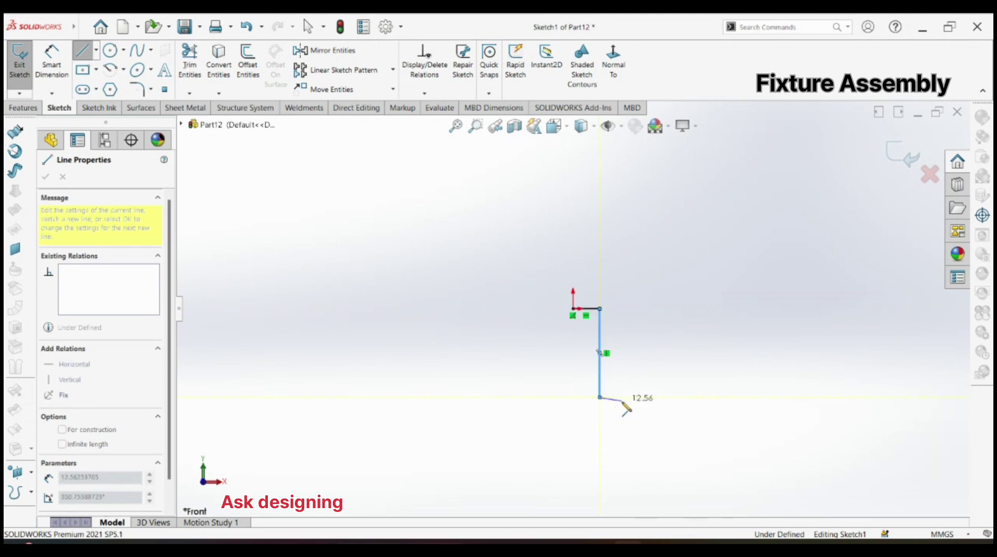
{"action": "left_click", "coordinate": [625, 397]}
{"action": "left_click", "coordinate": [625, 476]}
{"action": "left_click", "coordinate": [600, 476]}
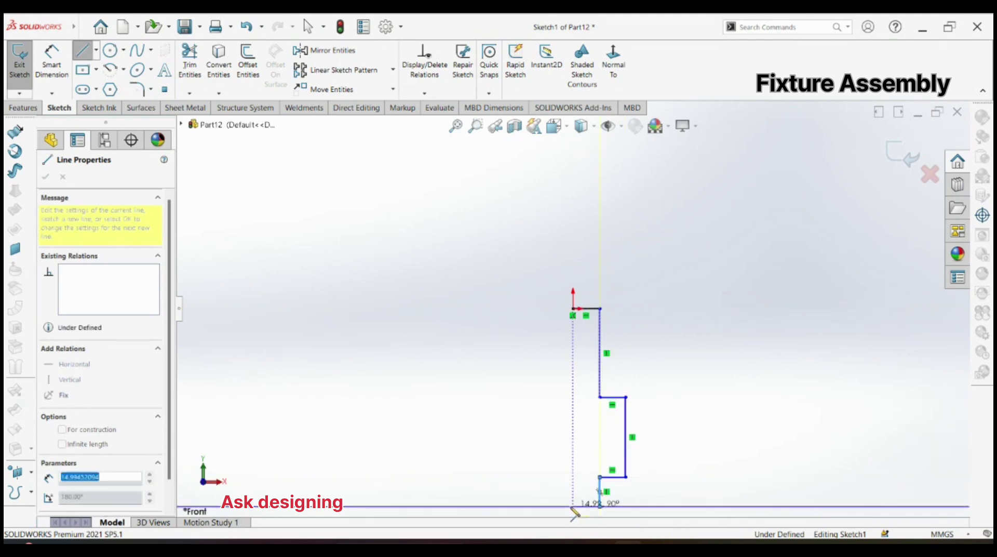
{"action": "left_click", "coordinate": [572, 504]}
{"action": "left_click", "coordinate": [573, 308]}
{"action": "right_click", "coordinate": [603, 213]}
{"action": "left_click", "coordinate": [622, 220]}
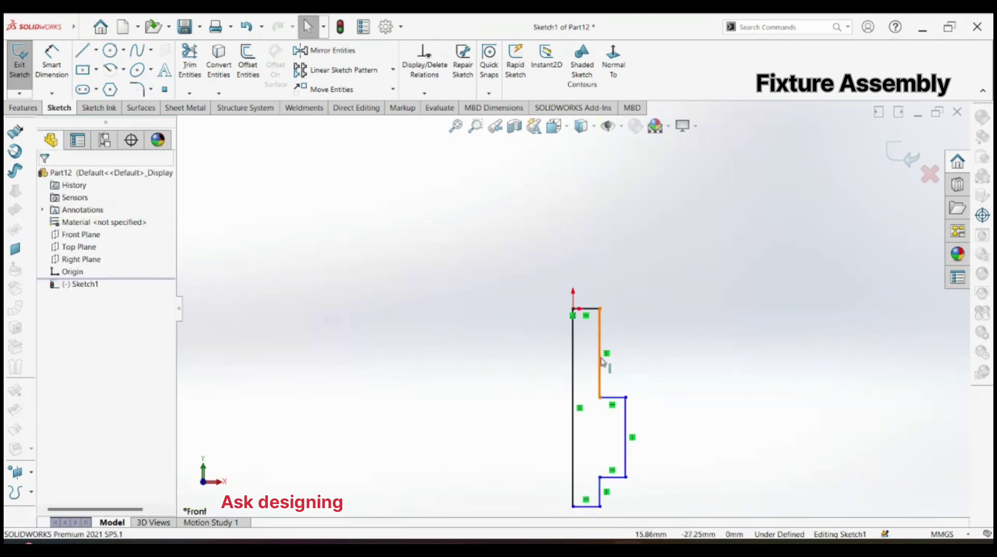
Make the profile's upper and lower outer vertical lines collinear.
{"action": "left_click", "coordinate": [601, 340]}
{"action": "left_click", "coordinate": [600, 490], "text": "ctrl"}
{"action": "left_click", "coordinate": [661, 442]}
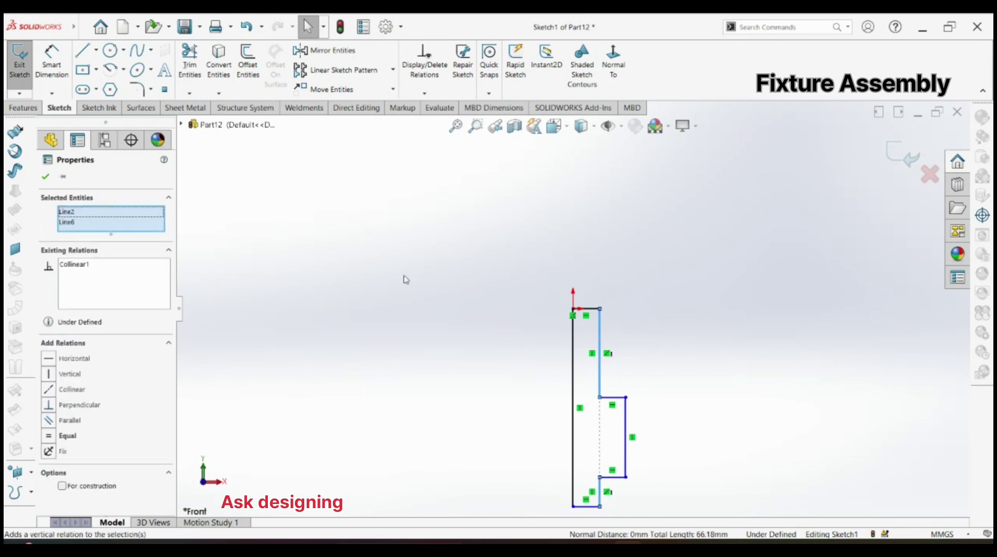
{"action": "left_click", "coordinate": [405, 279]}
Dimension the profile's top edge at 0.095 mm and the upper narrow section's vertical line at 0.5 mm.
{"action": "left_click", "coordinate": [53, 73]}
{"action": "left_click", "coordinate": [586, 308]}
{"action": "left_click", "coordinate": [584, 269]}
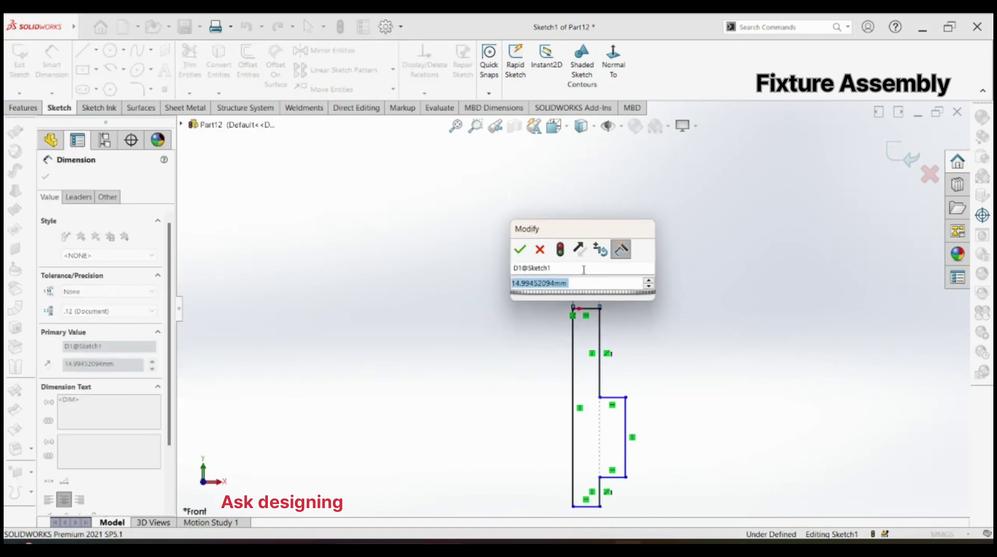
{"action": "type", "text": "0.095"}
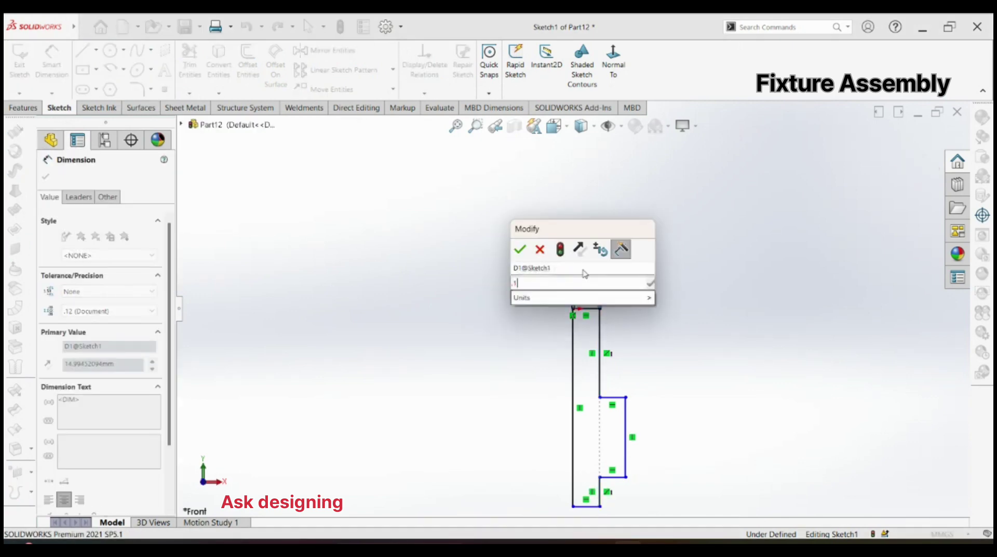
{"action": "key", "text": "Return"}
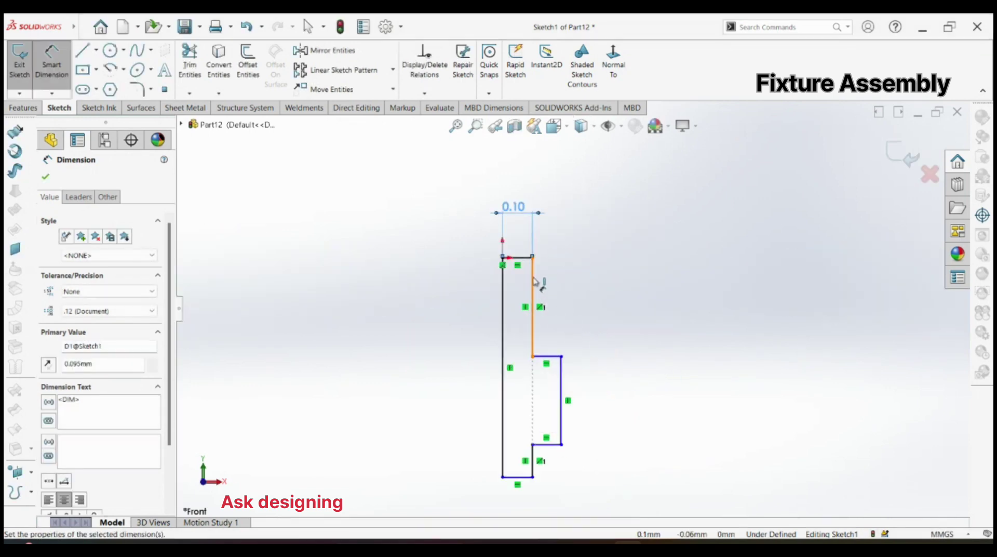
{"action": "left_click", "coordinate": [535, 282]}
{"action": "left_click", "coordinate": [568, 292]}
{"action": "type", "text": "0.5"}
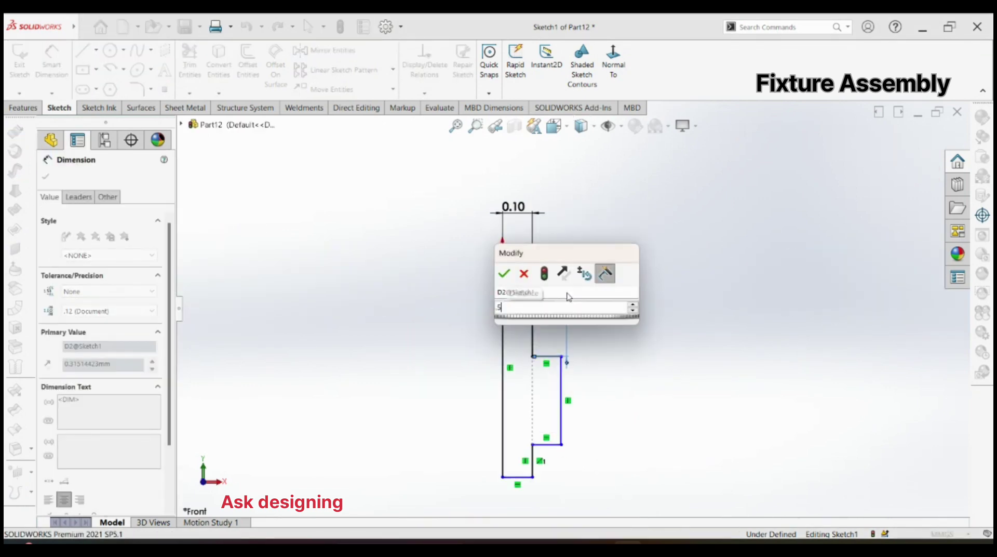
{"action": "key", "text": "Return"}
Set the profile's overall length between its top and bottom edges to 2.63 mm.
{"action": "left_click", "coordinate": [522, 476]}
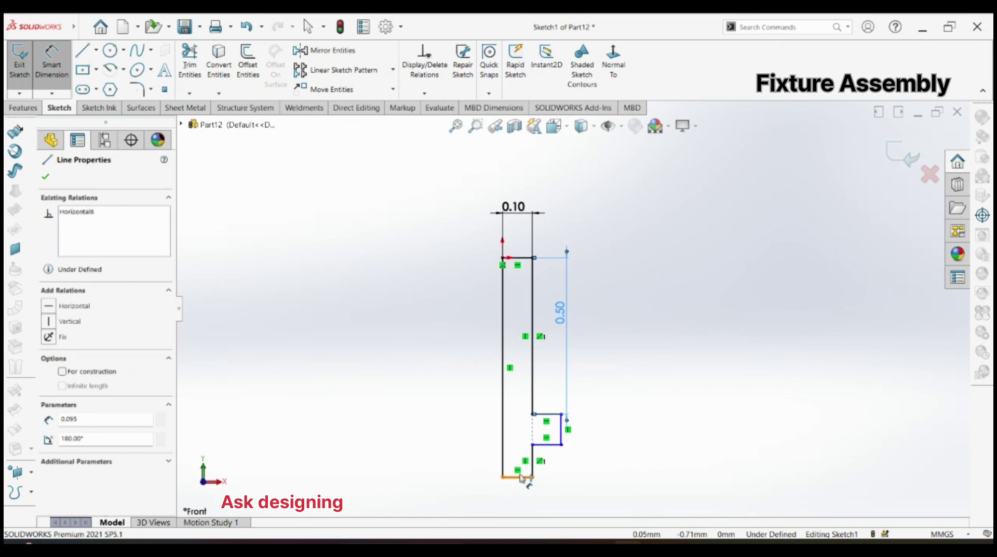
{"action": "left_click", "coordinate": [516, 257]}
{"action": "left_click", "coordinate": [625, 362]}
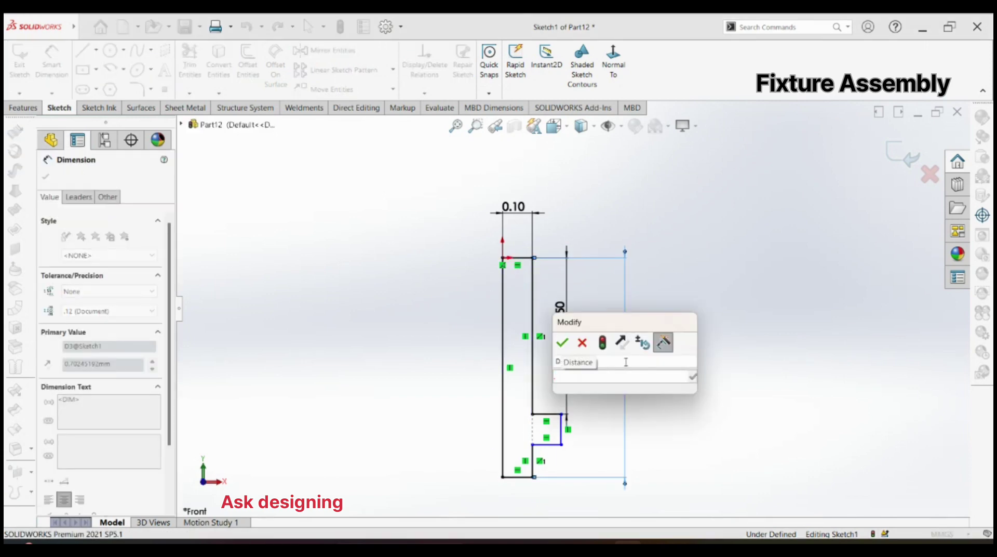
{"action": "type", "text": "."}
{"action": "key", "text": "BackSpace"}
{"action": "type", "text": "2.63"}
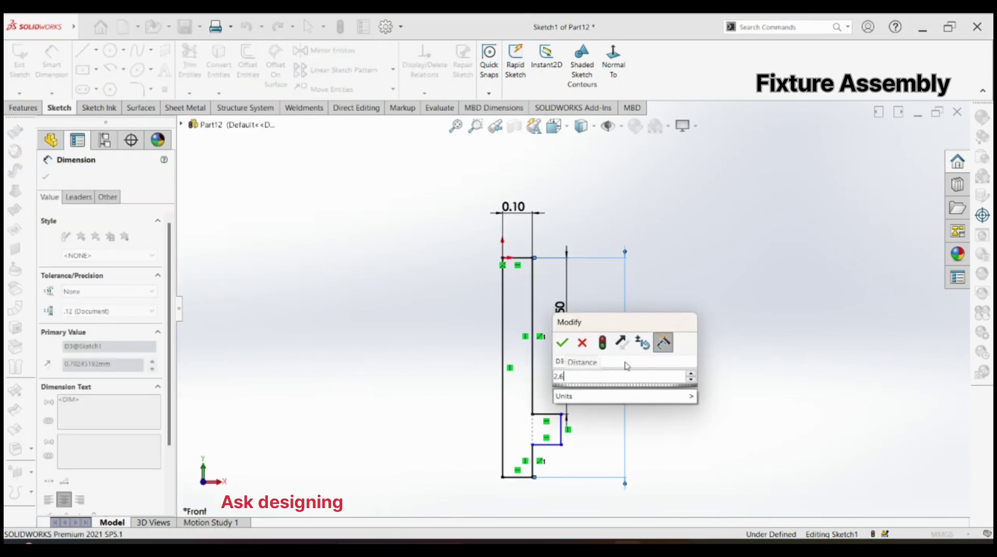
{"action": "key", "text": "Return"}
Set the collar's outer vertical line to a length of 1.63 mm.
{"action": "scroll", "coordinate": [584, 461], "scroll_direction": "up", "scroll_amount": 3}
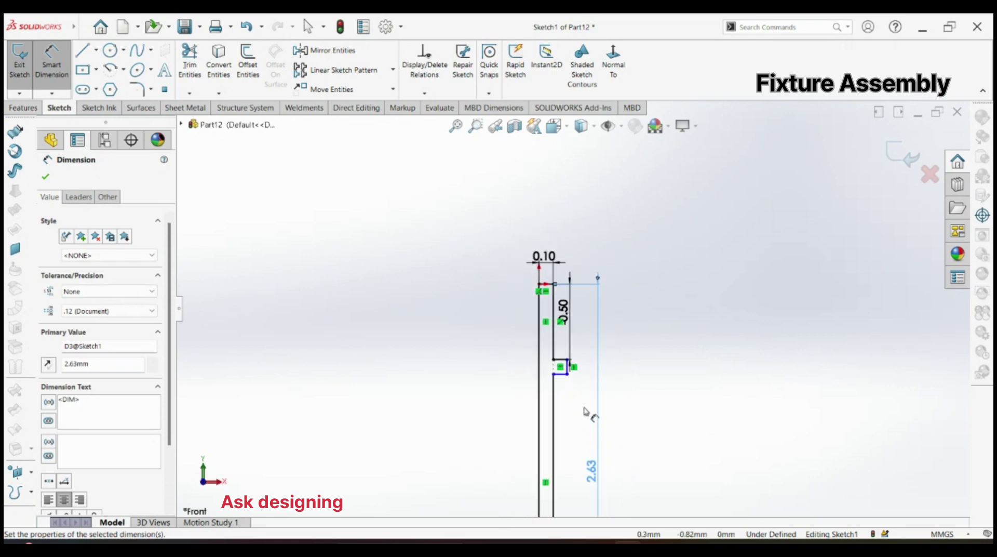
{"action": "left_click", "coordinate": [568, 366]}
{"action": "left_click", "coordinate": [590, 365]}
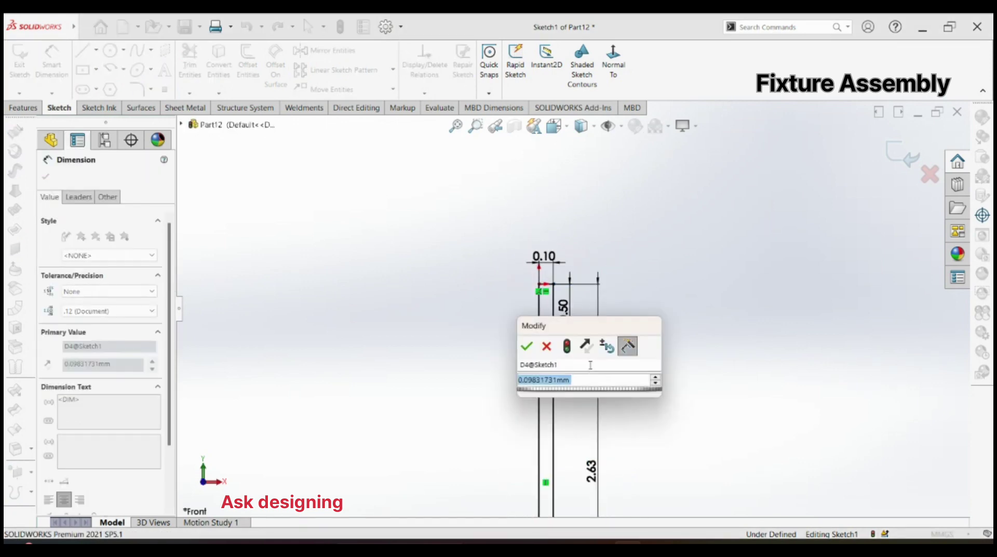
{"action": "type", "text": "1.63"}
{"action": "key", "text": "Return"}
Dimension the collar's outer line from the profile's long inner line at 0.13 mm, entered as half of .26.
{"action": "scroll", "coordinate": [602, 342], "scroll_direction": "up", "scroll_amount": 3}
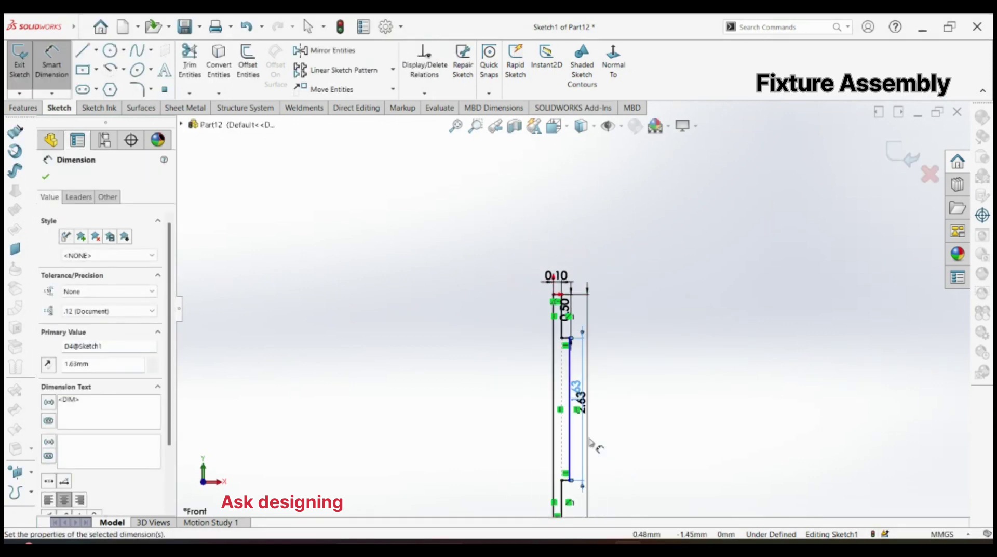
{"action": "left_click", "coordinate": [570, 435]}
{"action": "left_click", "coordinate": [562, 435]}
{"action": "left_click", "coordinate": [537, 412]}
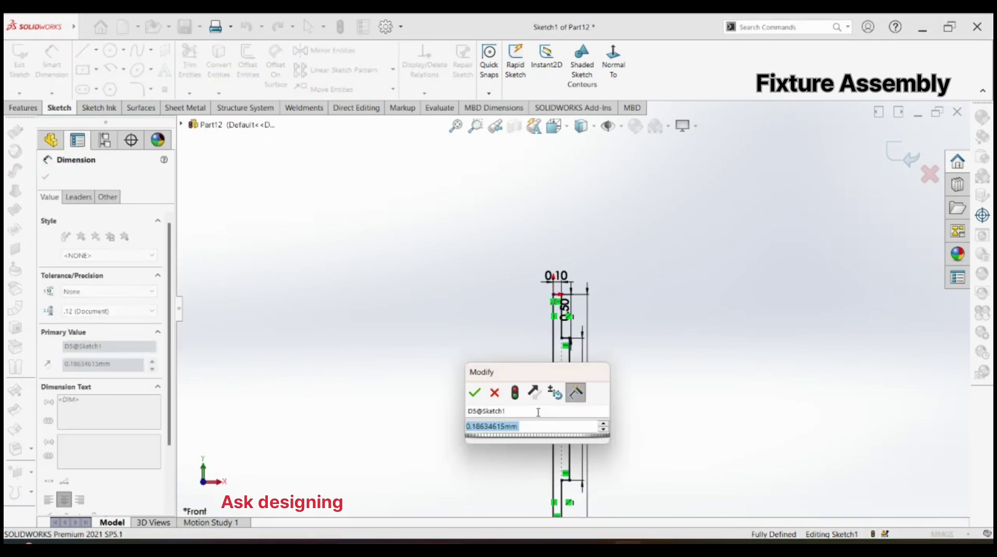
{"action": "type", "text": "0.13"}
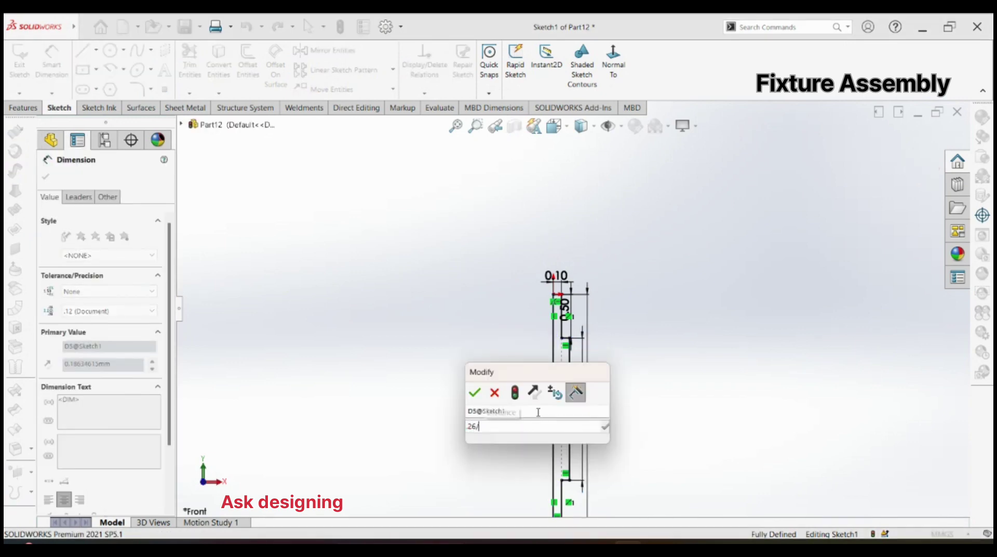
{"action": "key", "text": "Return"}
{"action": "left_click", "coordinate": [653, 385]}
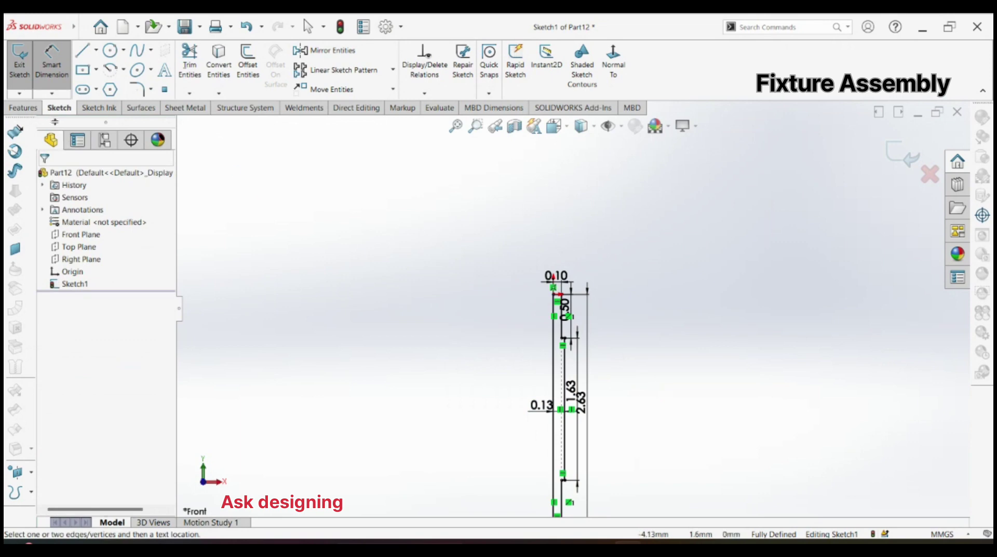
Revolve the profile 360 degrees about its long inner vertical line to form the stepped pin.
{"action": "left_click", "coordinate": [23, 107]}
{"action": "left_click", "coordinate": [70, 76]}
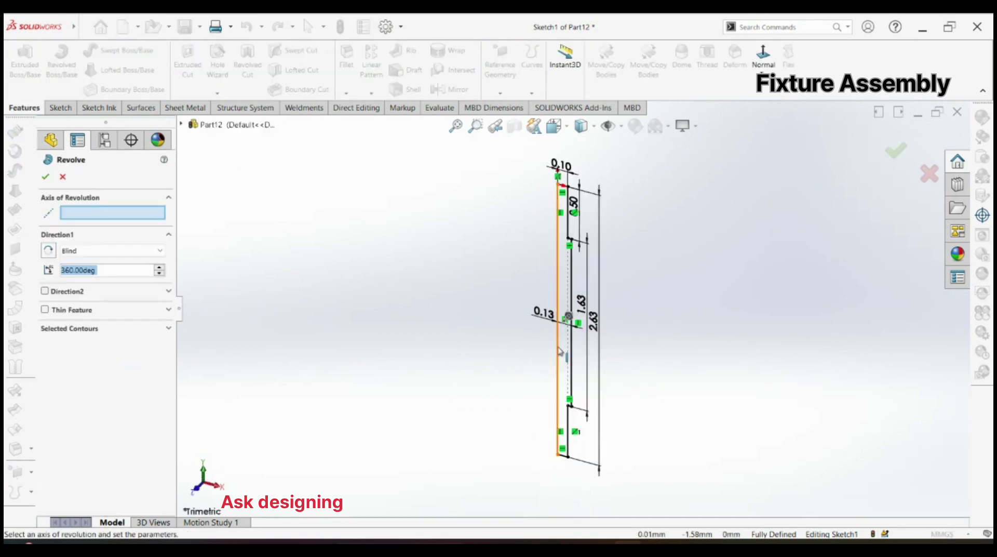
{"action": "left_click", "coordinate": [559, 346]}
{"action": "left_click", "coordinate": [45, 176]}
{"action": "left_click", "coordinate": [467, 258]}
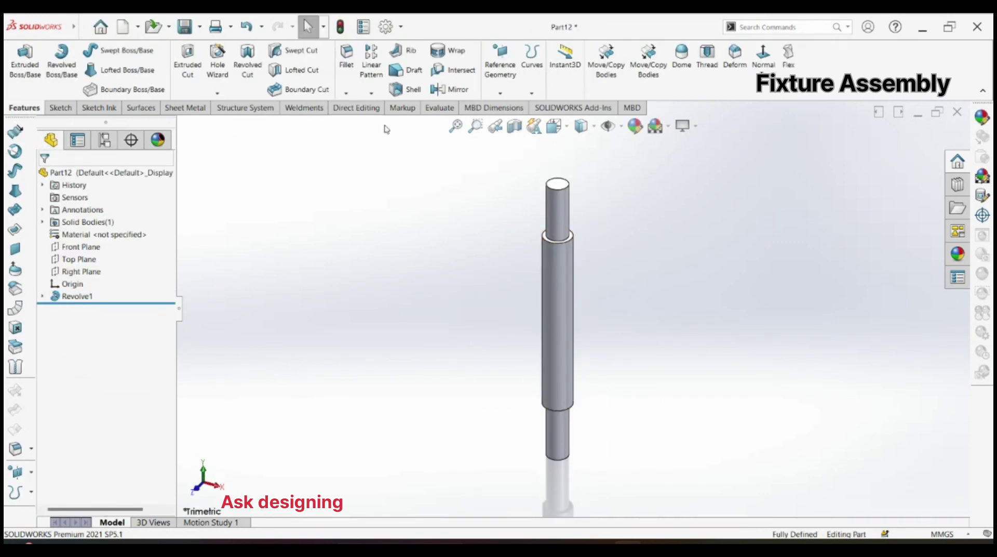
Chamfer the circular edges at both ends of the pin by 0.03 mm at 45 degrees.
{"action": "left_click", "coordinate": [346, 94]}
{"action": "left_click", "coordinate": [364, 119]}
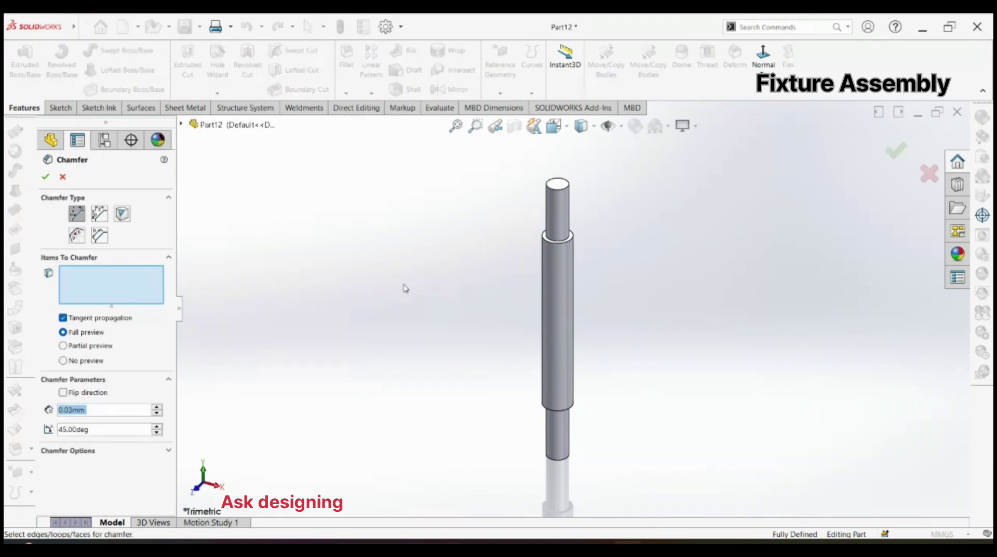
{"action": "left_click", "coordinate": [554, 191]}
{"action": "left_click", "coordinate": [553, 453]}
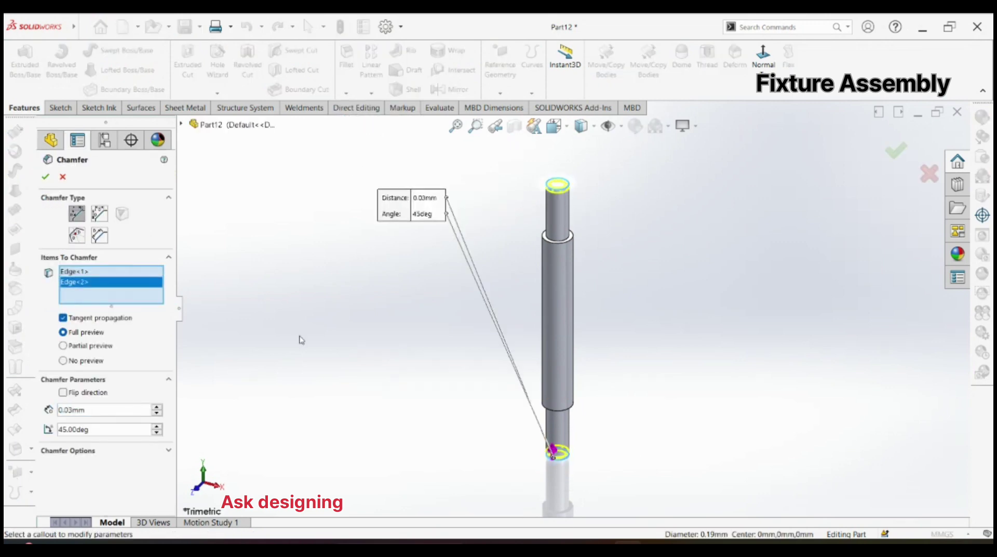
{"action": "left_click", "coordinate": [47, 178]}
Save the part as support pin (sp) in the fixture assembly folder.
{"action": "key", "text": "ctrl+s"}
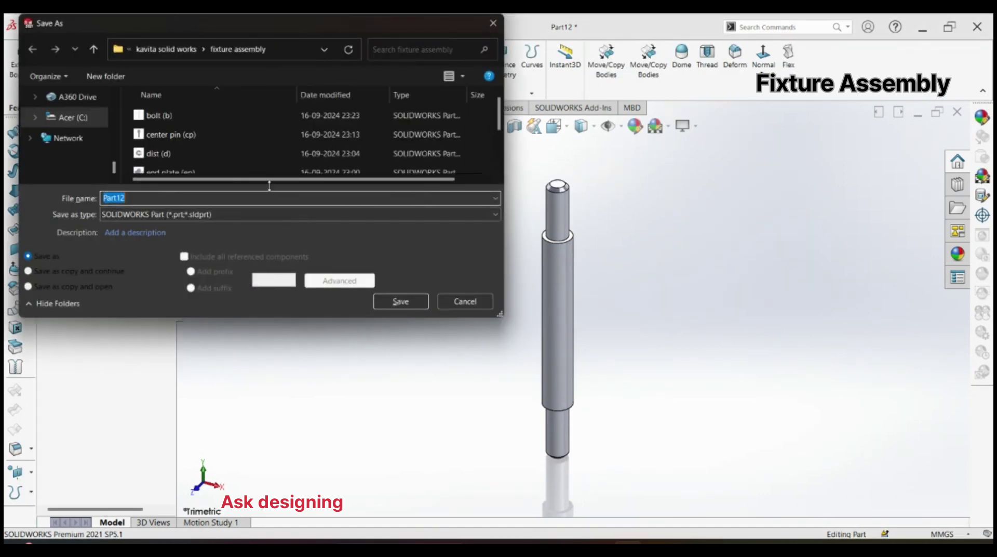
{"action": "type", "text": "supp"}
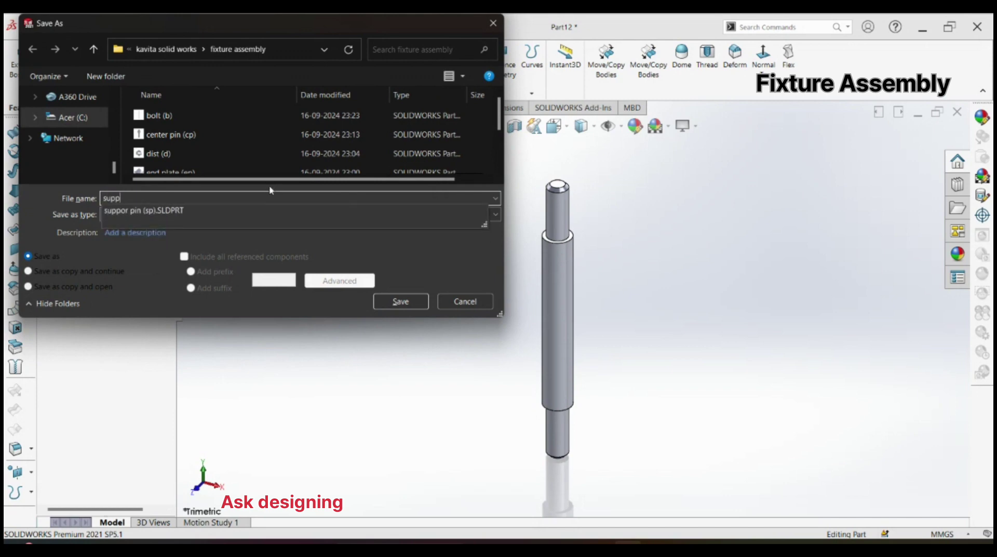
{"action": "type", "text": "ort pin"}
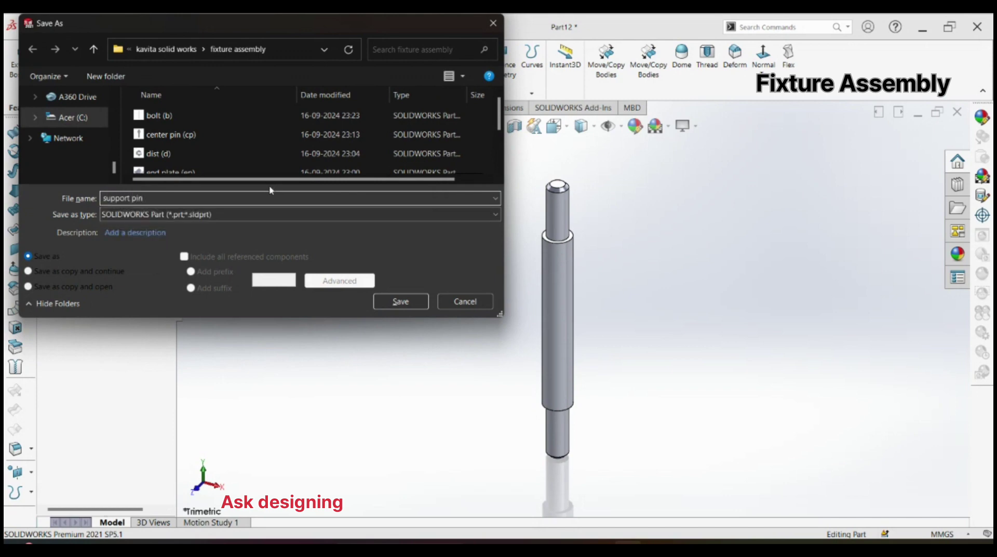
{"action": "type", "text": " (sp)"}
{"action": "left_click", "coordinate": [400, 301]}
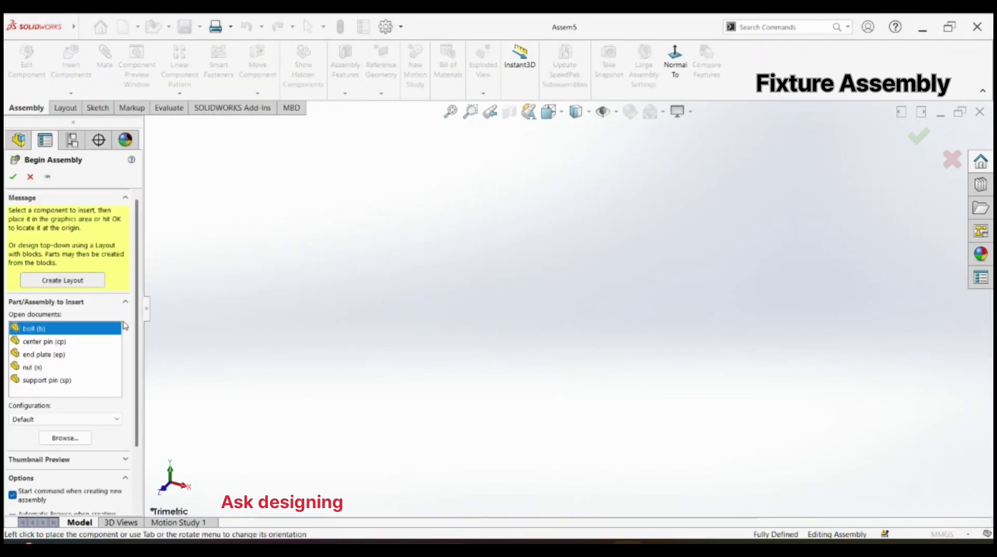
Place the end plate (ep) as the new assembly's first component and insert the dist (d) ring from file beside it.
{"action": "left_click", "coordinate": [52, 356]}
{"action": "left_click", "coordinate": [553, 336]}
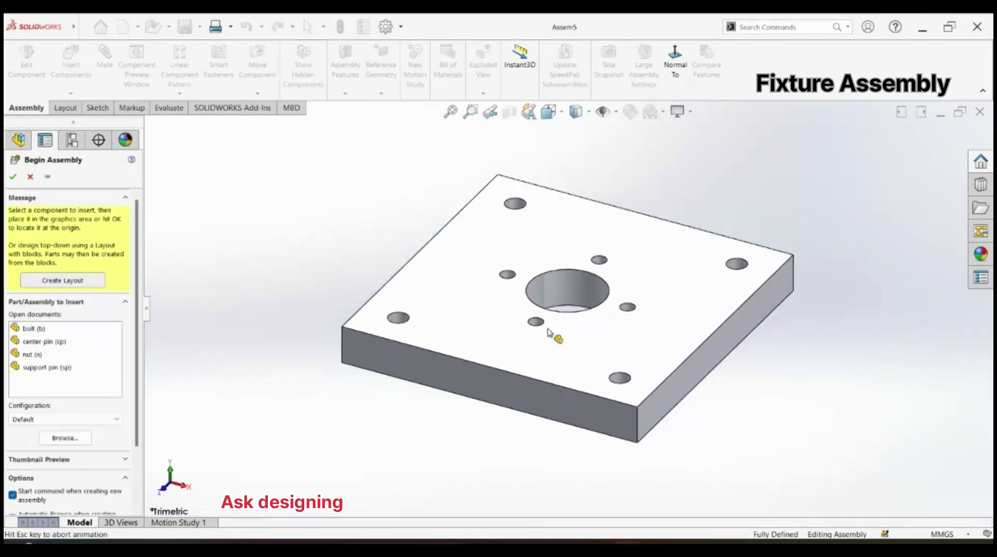
{"action": "left_click", "coordinate": [71, 93]}
{"action": "left_click", "coordinate": [83, 105]}
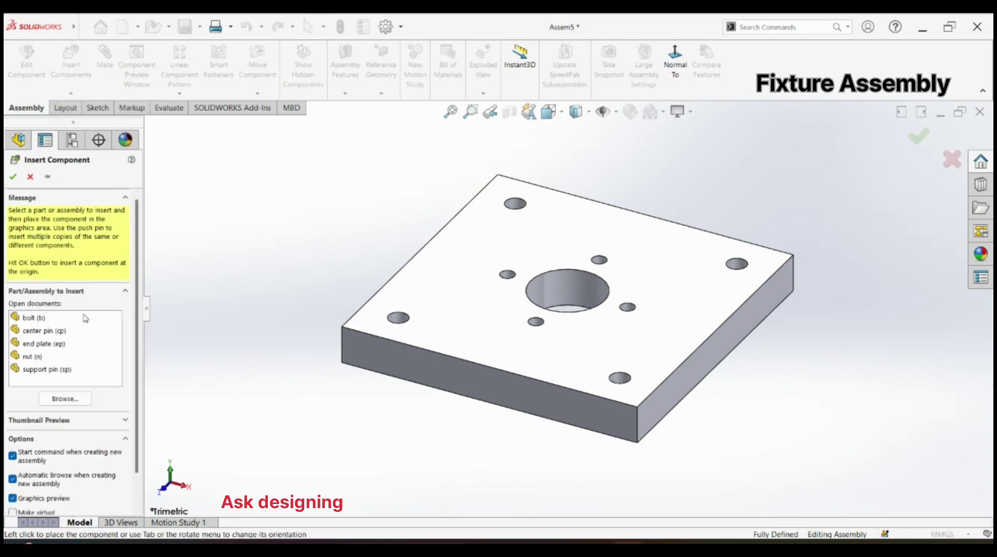
{"action": "left_click", "coordinate": [69, 395]}
{"action": "double_click", "coordinate": [167, 158]}
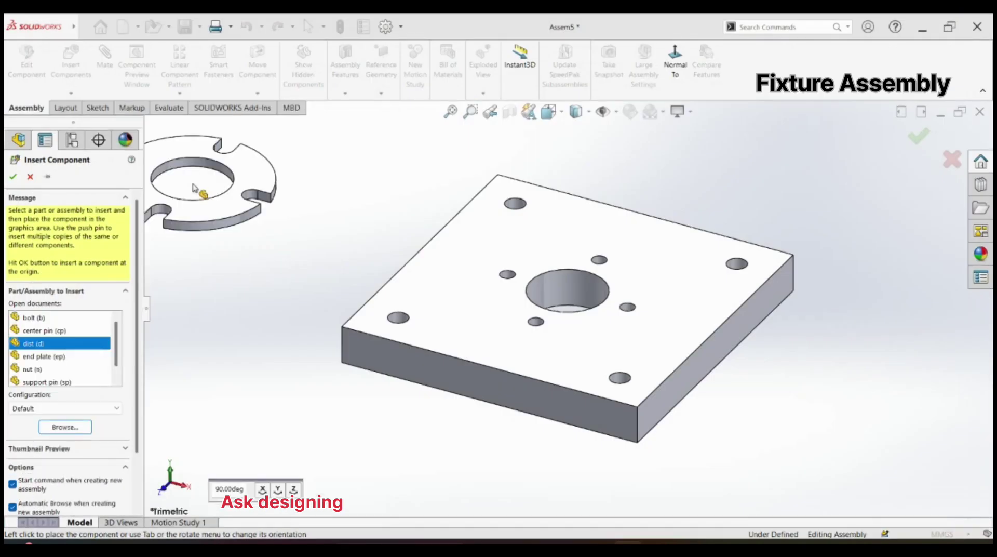
{"action": "left_click", "coordinate": [267, 232]}
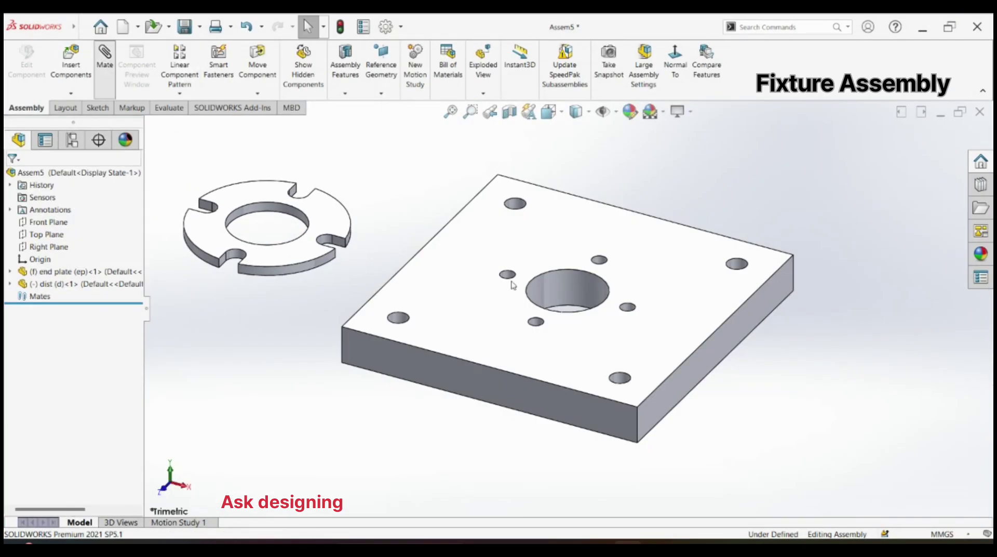
Mate the ring's bore concentric with the end plate's large central hole.
{"action": "left_click", "coordinate": [550, 287]}
{"action": "left_click", "coordinate": [267, 208]}
{"action": "left_click", "coordinate": [13, 176]}
{"action": "left_click", "coordinate": [13, 176]}
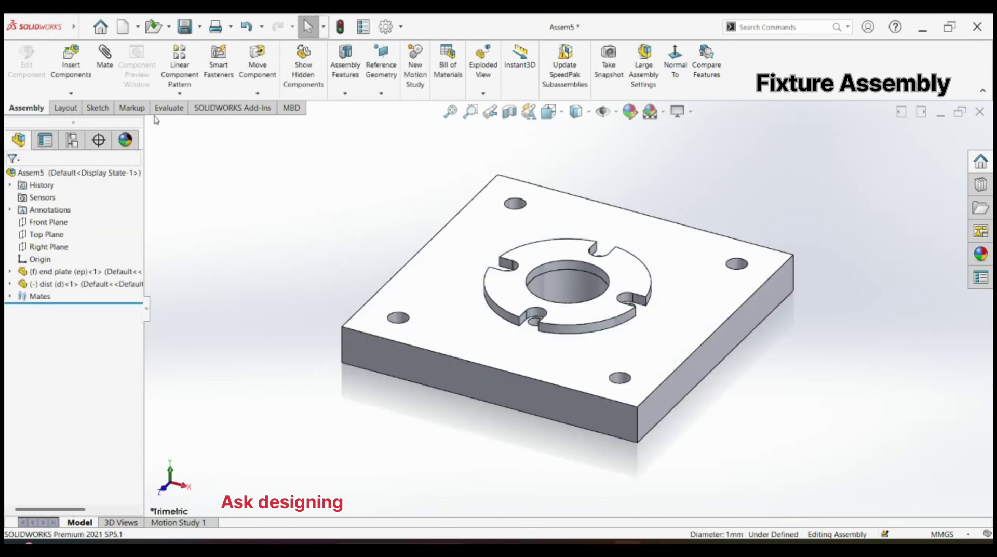
Mate the end plate's Front Plane coincident with the dist ring's Front Plane.
{"action": "left_click", "coordinate": [160, 223]}
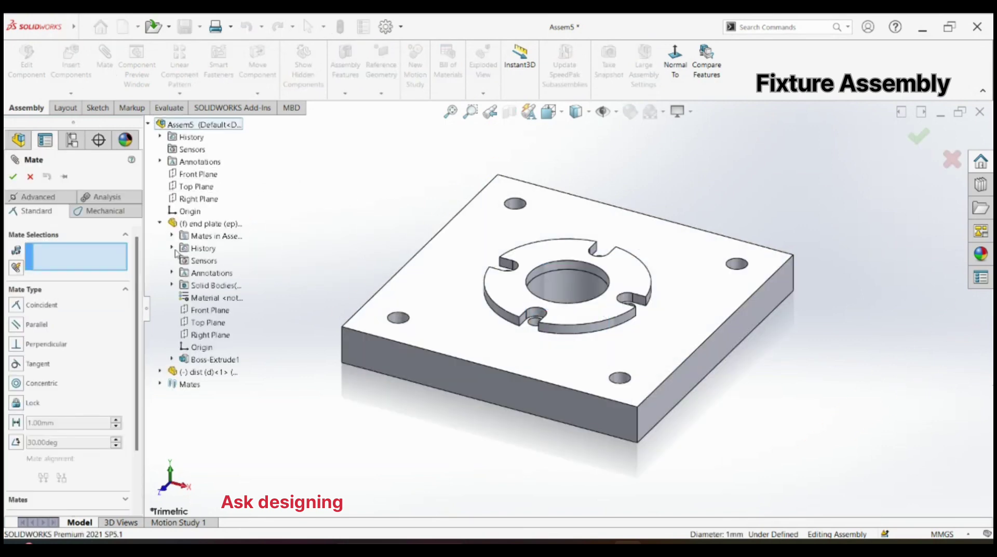
{"action": "left_click", "coordinate": [207, 310]}
{"action": "left_click", "coordinate": [160, 371]}
{"action": "left_click", "coordinate": [221, 458]}
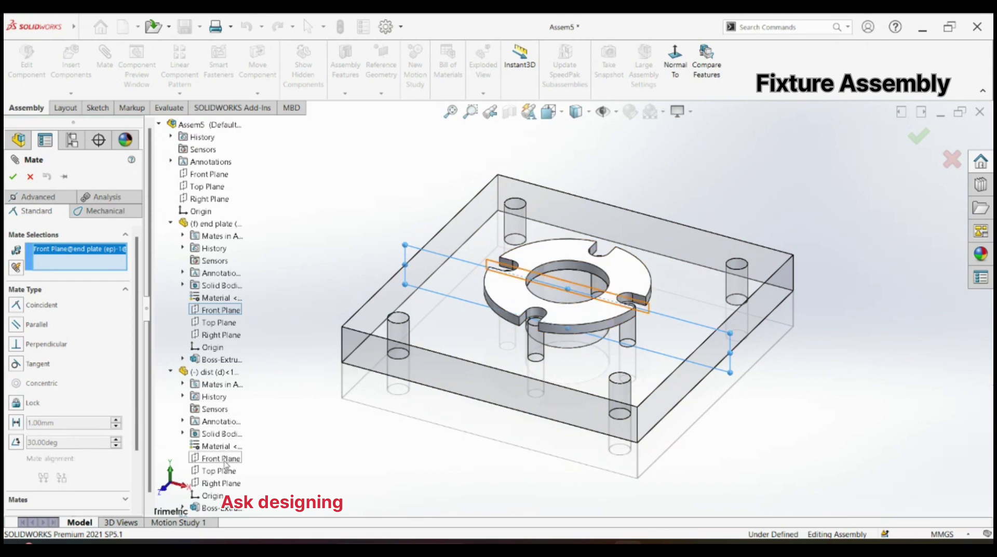
{"action": "left_click", "coordinate": [13, 176]}
{"action": "left_click", "coordinate": [13, 177]}
Seat the ring on the end plate with a coincident mate between the ring's underside and the plate's upper face.
{"action": "middle_click_drag", "start_coordinate": [616, 338], "coordinate": [617, 292]}
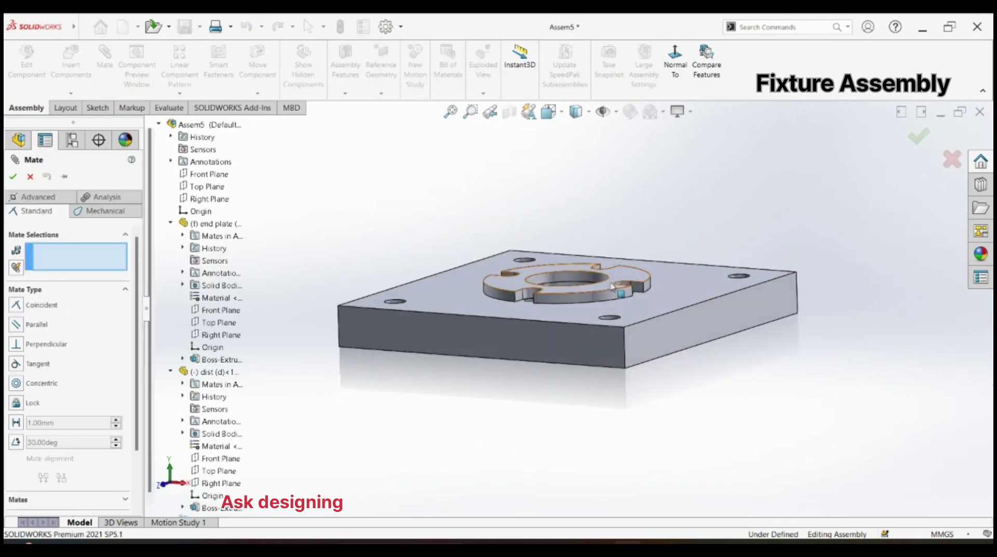
{"action": "left_click_drag", "start_coordinate": [616, 292], "coordinate": [616, 242]}
{"action": "left_click", "coordinate": [707, 295]}
{"action": "middle_click_drag", "start_coordinate": [706, 294], "coordinate": [652, 317]}
{"action": "left_click", "coordinate": [637, 218]}
{"action": "left_click", "coordinate": [13, 176]}
{"action": "left_click", "coordinate": [13, 177]}
{"action": "scroll", "coordinate": [427, 204], "scroll_direction": "up", "scroll_amount": 4}
{"action": "scroll", "coordinate": [659, 317], "scroll_direction": "down", "scroll_amount": 4}
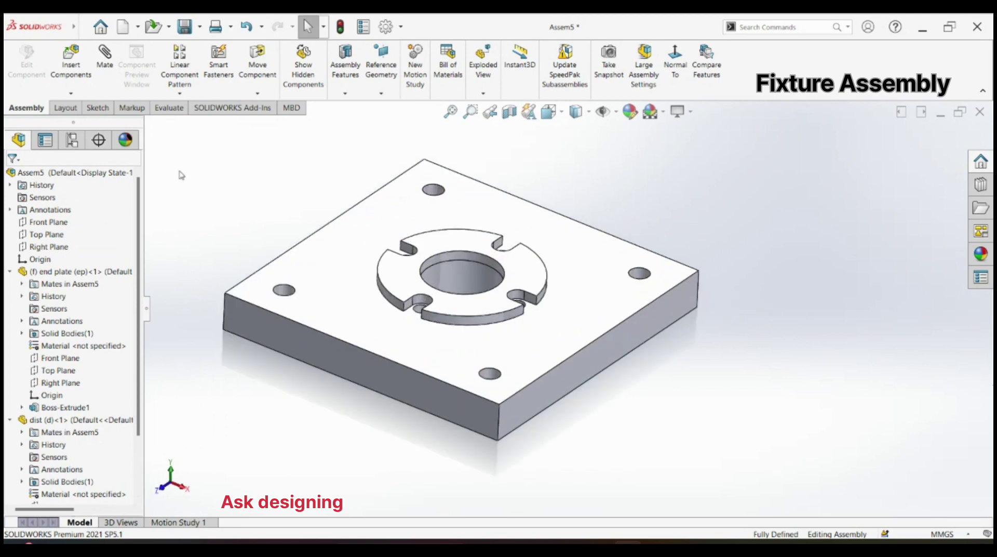
Insert the center pin (cp) into the assembly over the end plate.
{"action": "left_click", "coordinate": [59, 94]}
{"action": "left_click", "coordinate": [78, 105]}
{"action": "left_click", "coordinate": [48, 331]}
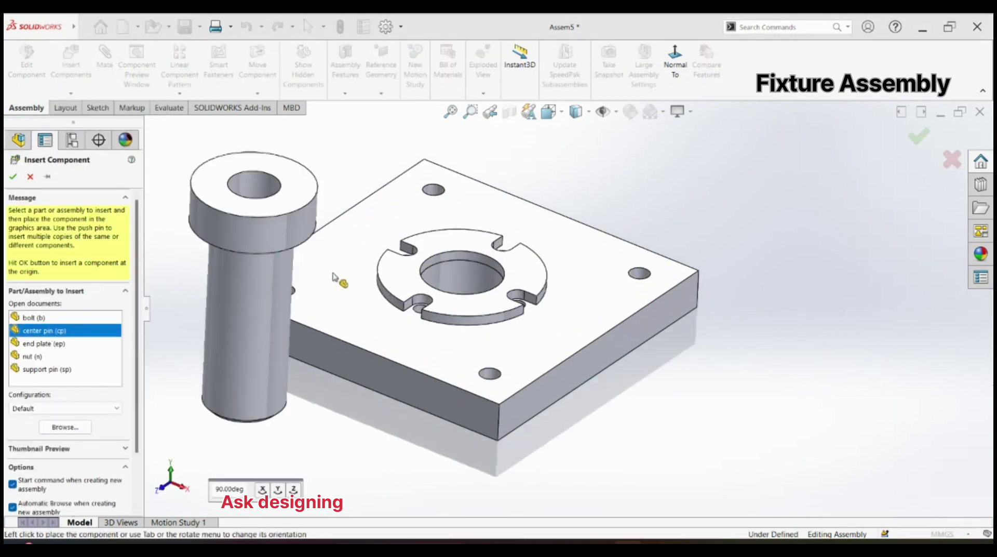
{"action": "left_click", "coordinate": [430, 246]}
Mate the center pin's cylindrical shank concentric with the end plate's central hole.
{"action": "left_click", "coordinate": [105, 62]}
{"action": "left_click", "coordinate": [449, 305]}
{"action": "left_click", "coordinate": [474, 280]}
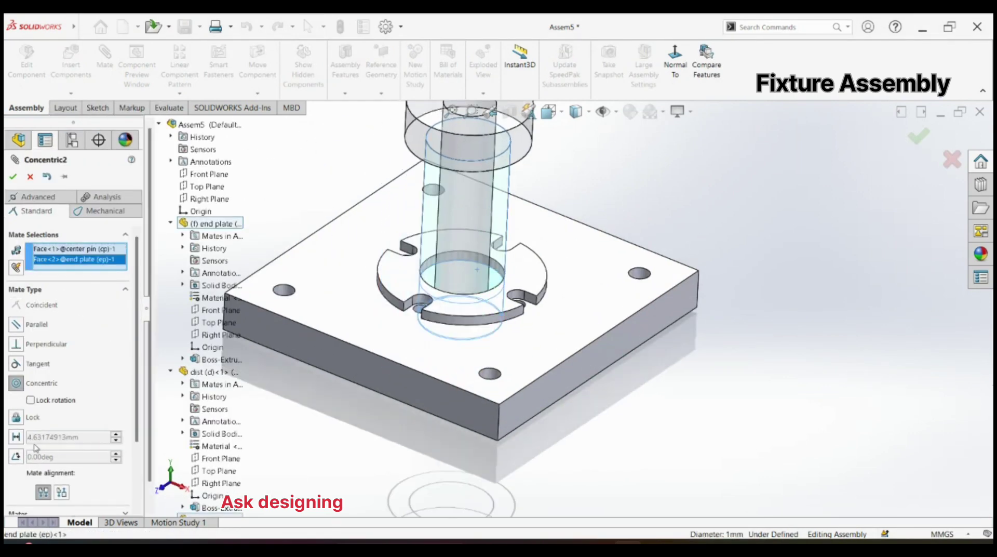
{"action": "left_click", "coordinate": [13, 176]}
{"action": "left_click", "coordinate": [13, 176]}
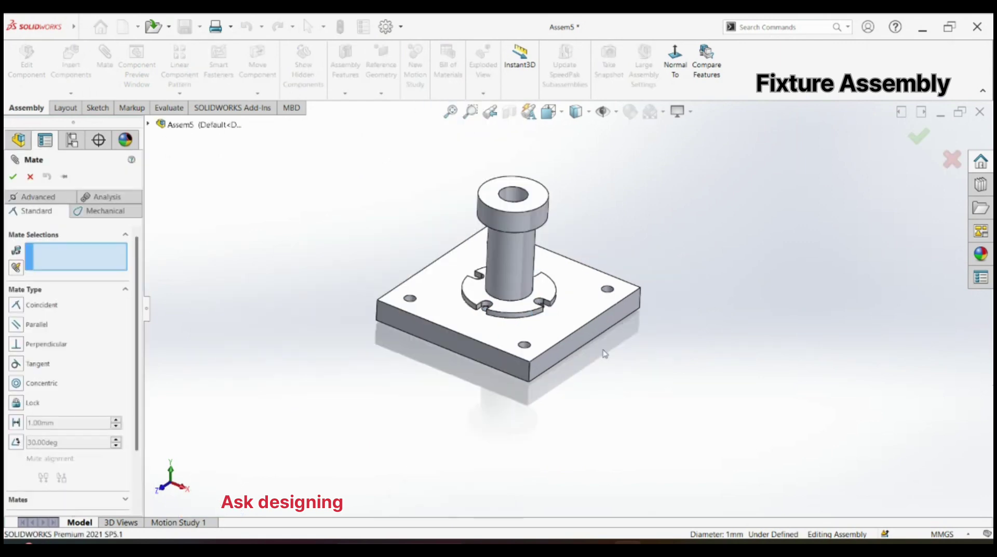
Mate the center pin's lower end face coincident with the end plate's underside.
{"action": "middle_click_drag", "start_coordinate": [604, 353], "coordinate": [571, 225]}
{"action": "left_click_drag", "start_coordinate": [512, 192], "coordinate": [599, 214]}
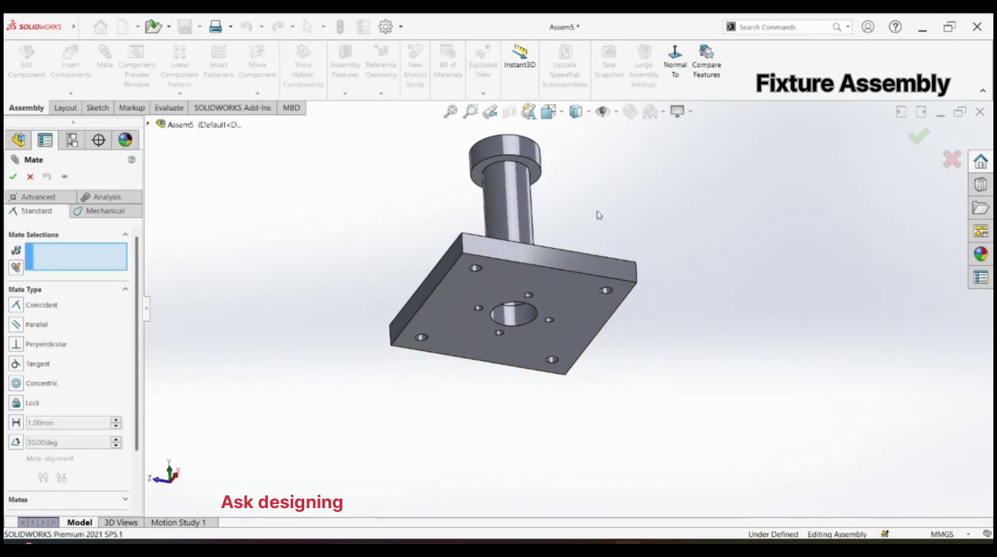
{"action": "scroll", "coordinate": [524, 221], "scroll_direction": "down", "scroll_amount": 3}
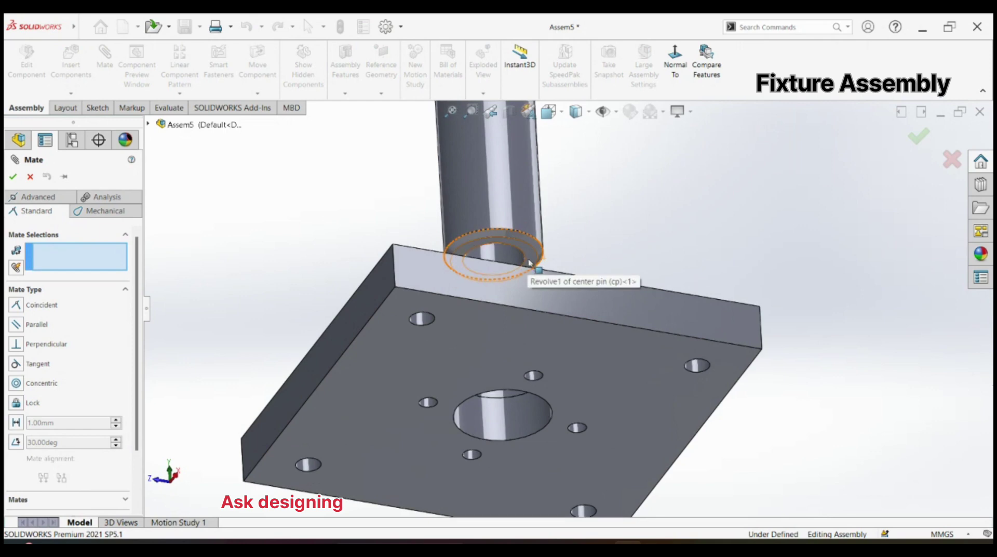
{"action": "left_click", "coordinate": [520, 262]}
{"action": "left_click", "coordinate": [580, 360]}
{"action": "double_click", "coordinate": [13, 177]}
Insert the spacer (s) part from the fixture assembly folder and place it near the center pin.
{"action": "scroll", "coordinate": [530, 269], "scroll_direction": "up", "scroll_amount": 4}
{"action": "middle_click_drag", "start_coordinate": [531, 271], "coordinate": [660, 295]}
{"action": "scroll", "coordinate": [594, 374], "scroll_direction": "down", "scroll_amount": 2}
{"action": "left_click", "coordinate": [71, 93]}
{"action": "left_click", "coordinate": [78, 104]}
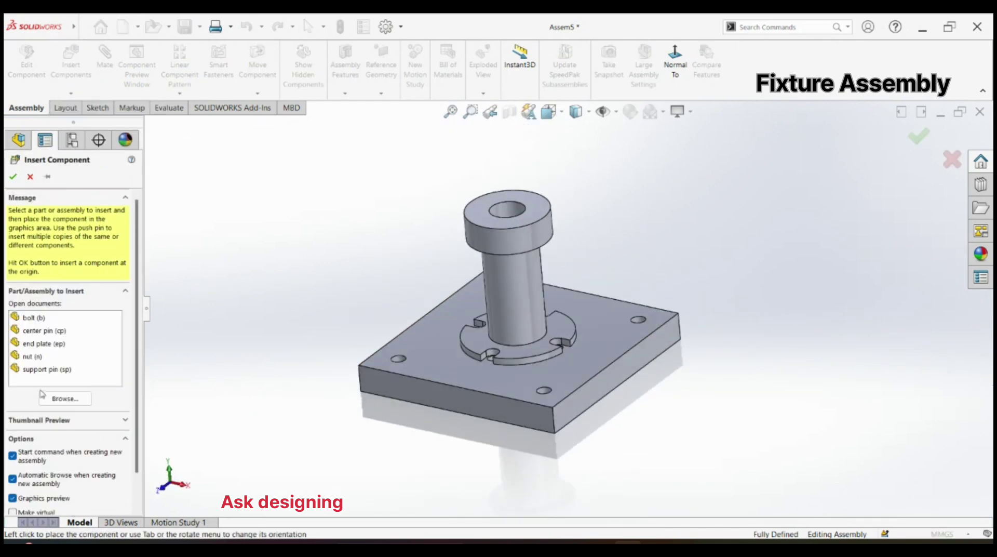
{"action": "left_click", "coordinate": [58, 400]}
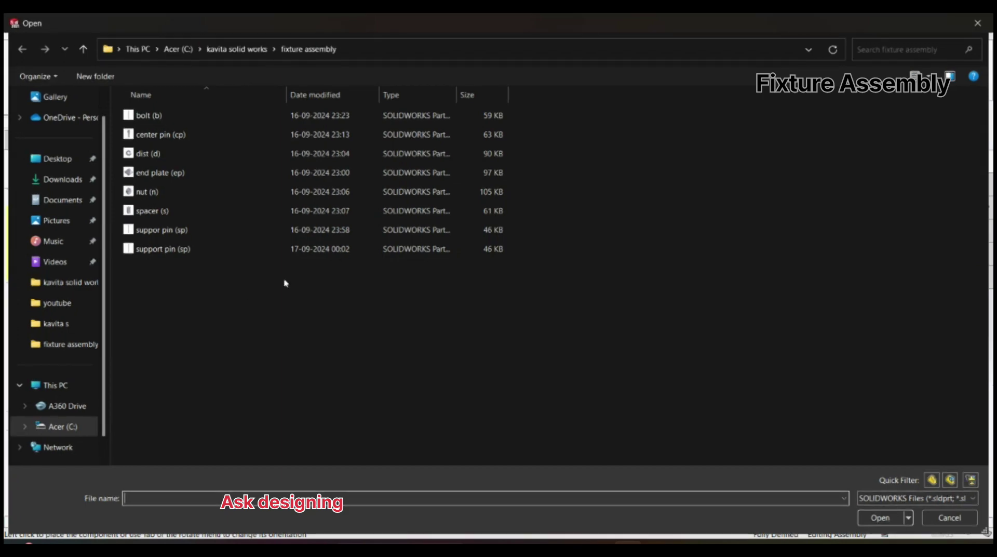
{"action": "left_click", "coordinate": [262, 213]}
{"action": "double_click", "coordinate": [262, 214]}
{"action": "left_click", "coordinate": [562, 285]}
Mate the spacer's cylindrical face concentric with the center pin's shank, with rotation locked.
{"action": "left_click", "coordinate": [104, 58]}
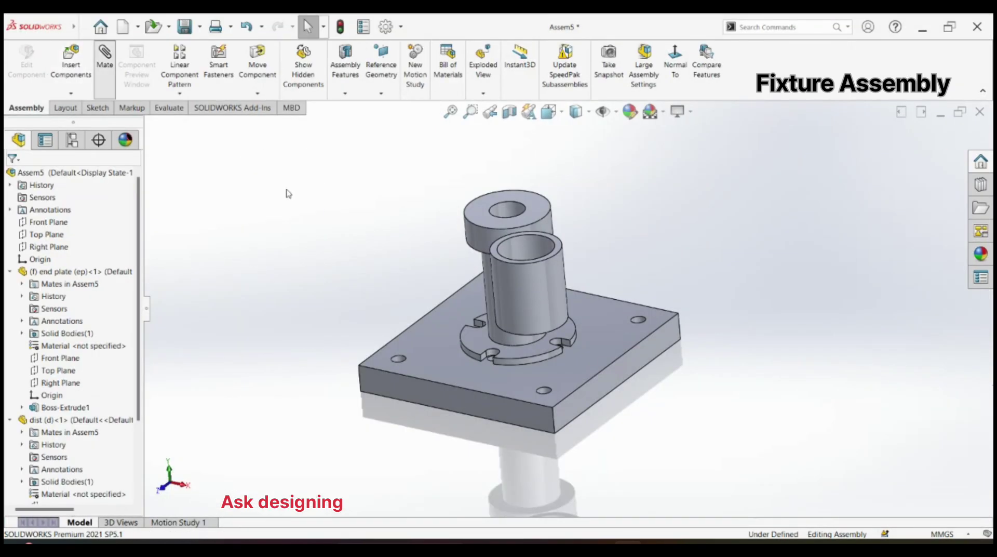
{"action": "left_click", "coordinate": [535, 313]}
{"action": "left_click", "coordinate": [491, 306]}
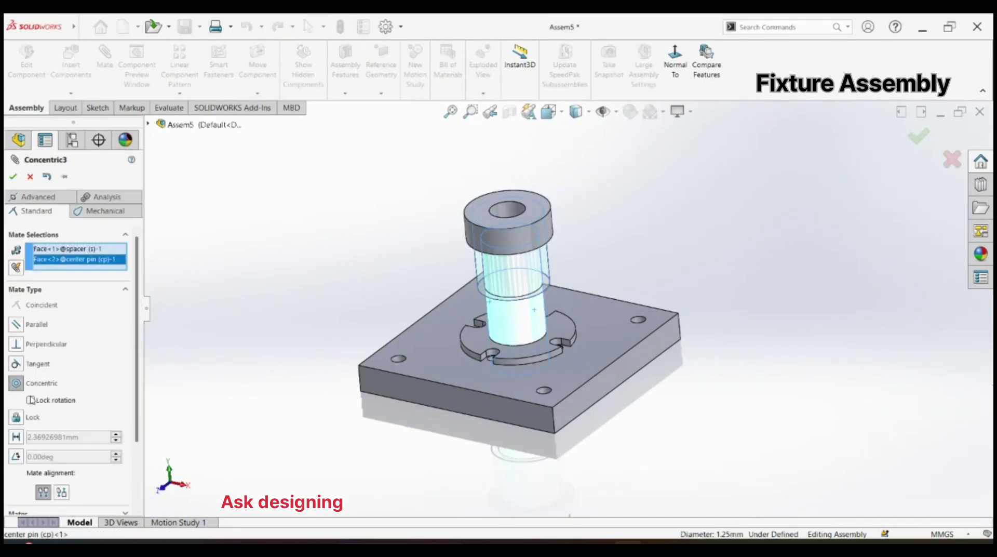
{"action": "left_click", "coordinate": [14, 177]}
Seat the spacer on the slotted ring with a coincident mate between the spacer's lower face and the ring's upper face.
{"action": "left_click", "coordinate": [105, 58]}
{"action": "middle_click_drag", "start_coordinate": [549, 326], "coordinate": [546, 249]}
{"action": "scroll", "coordinate": [547, 251], "scroll_direction": "down", "scroll_amount": 5}
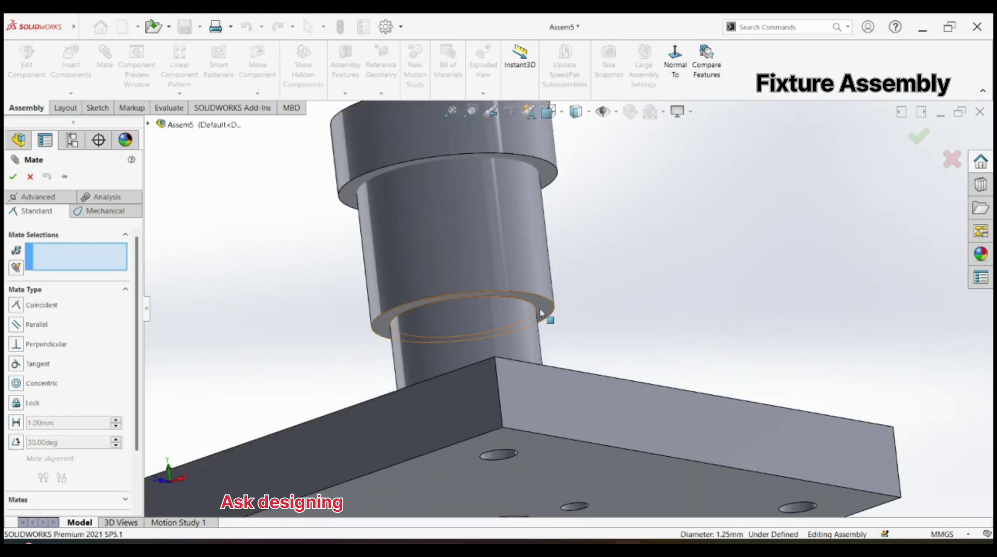
{"action": "left_click", "coordinate": [540, 312]}
{"action": "scroll", "coordinate": [540, 312], "scroll_direction": "up", "scroll_amount": 5}
{"action": "middle_click_drag", "start_coordinate": [540, 312], "coordinate": [558, 376]}
{"action": "left_click", "coordinate": [551, 350]}
{"action": "left_click", "coordinate": [13, 177]}
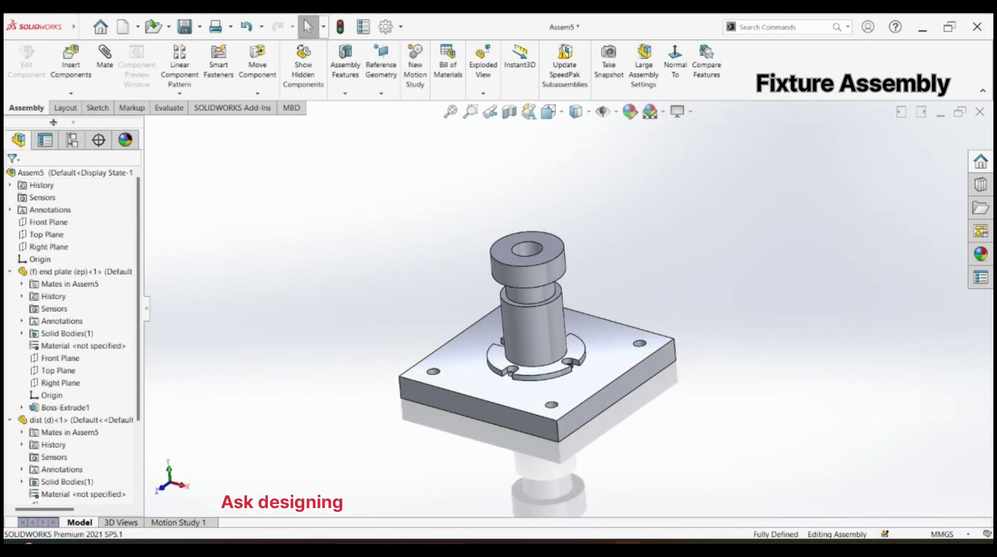
Insert the nut (n) into the assembly and place it beside the end plate.
{"action": "left_click", "coordinate": [71, 93]}
{"action": "left_click", "coordinate": [75, 105]}
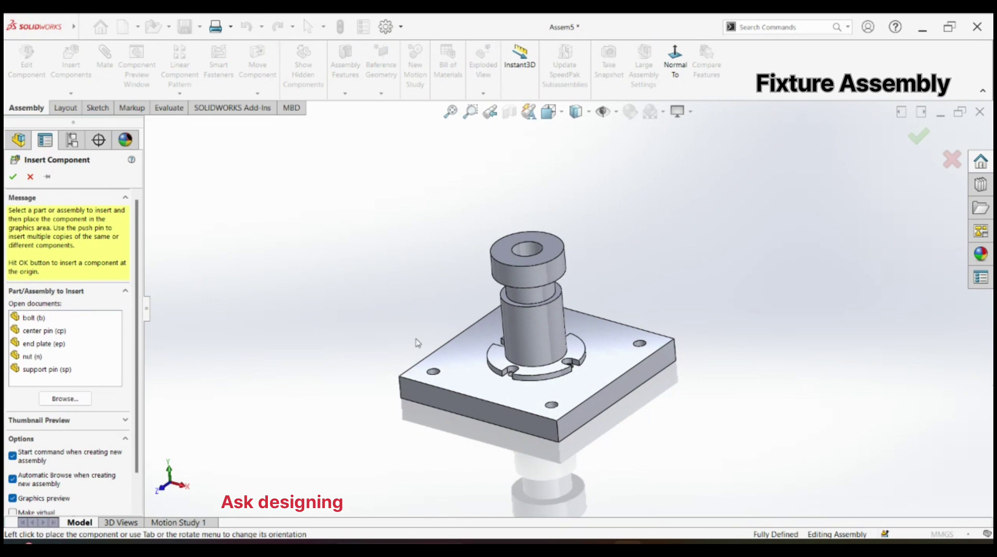
{"action": "left_click", "coordinate": [44, 358]}
{"action": "left_click", "coordinate": [349, 299]}
{"action": "scroll", "coordinate": [573, 345], "scroll_direction": "down", "scroll_amount": 2}
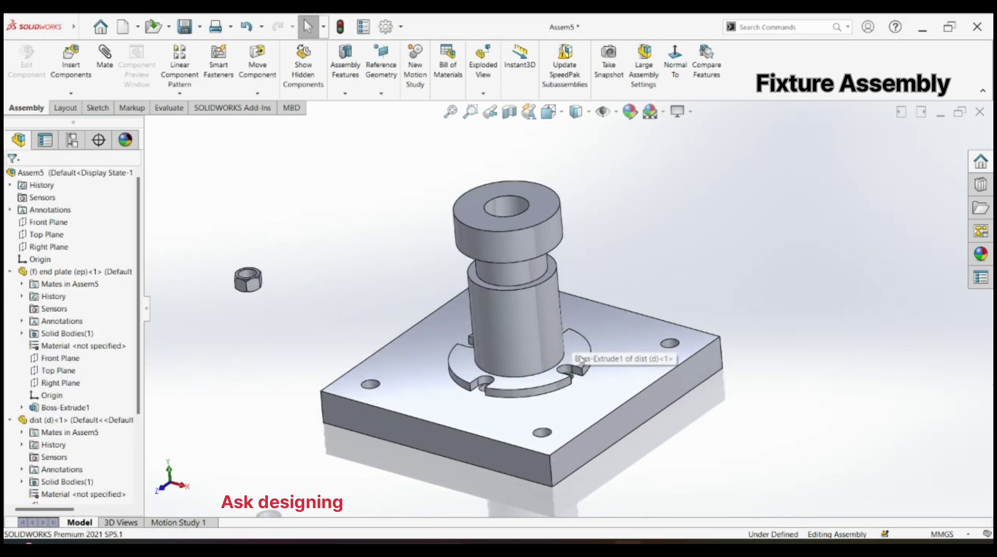
Place a second copy of the end plate in the assembly beside the center pin.
{"action": "left_click_drag", "start_coordinate": [592, 395], "coordinate": [707, 210], "text": "ctrl"}
{"action": "key", "text": "Escape"}
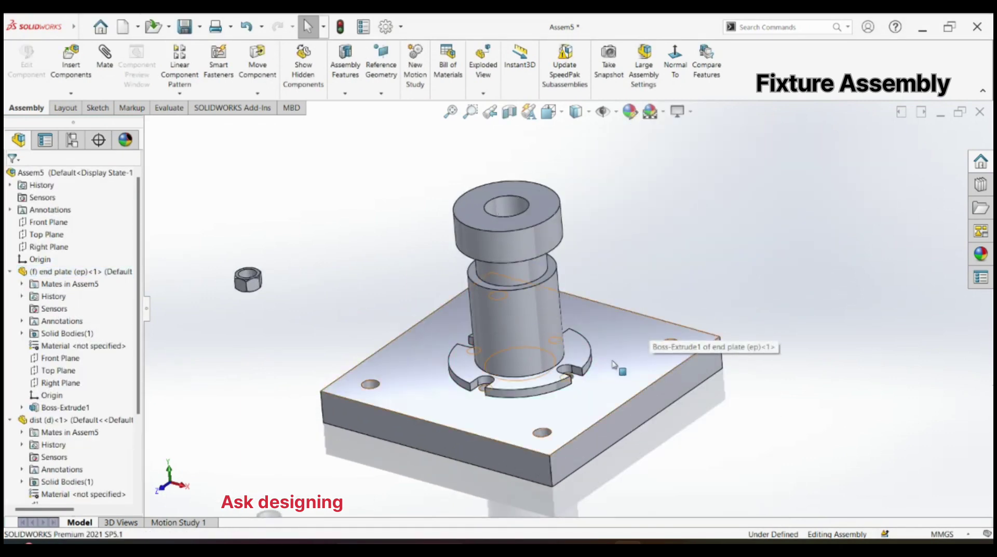
{"action": "left_click_drag", "start_coordinate": [612, 362], "coordinate": [736, 218], "text": "ctrl"}
{"action": "left_click", "coordinate": [783, 246], "text": "ctrl"}
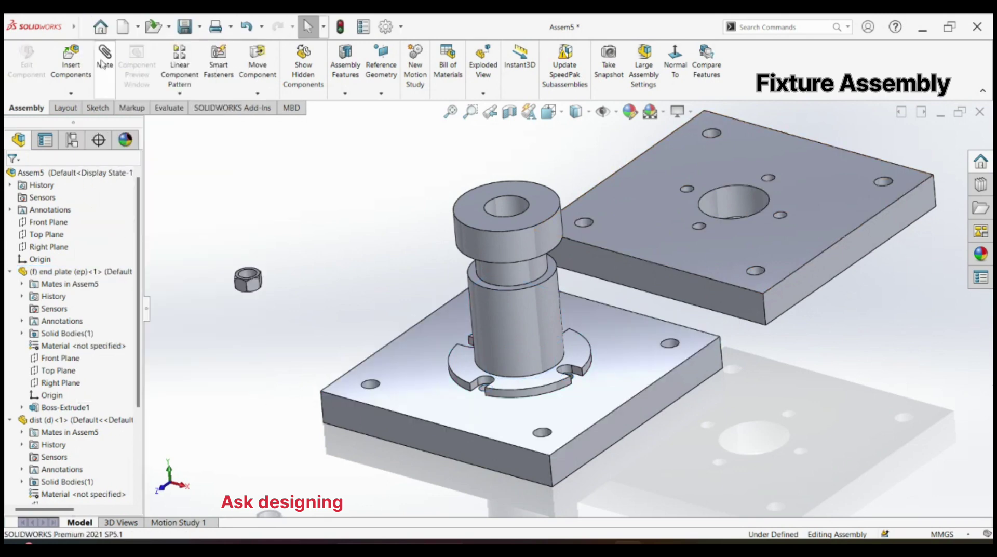
Align the second end plate over the first with coincident mates between their matching side faces.
{"action": "left_click", "coordinate": [104, 57]}
{"action": "left_click", "coordinate": [14, 177]}
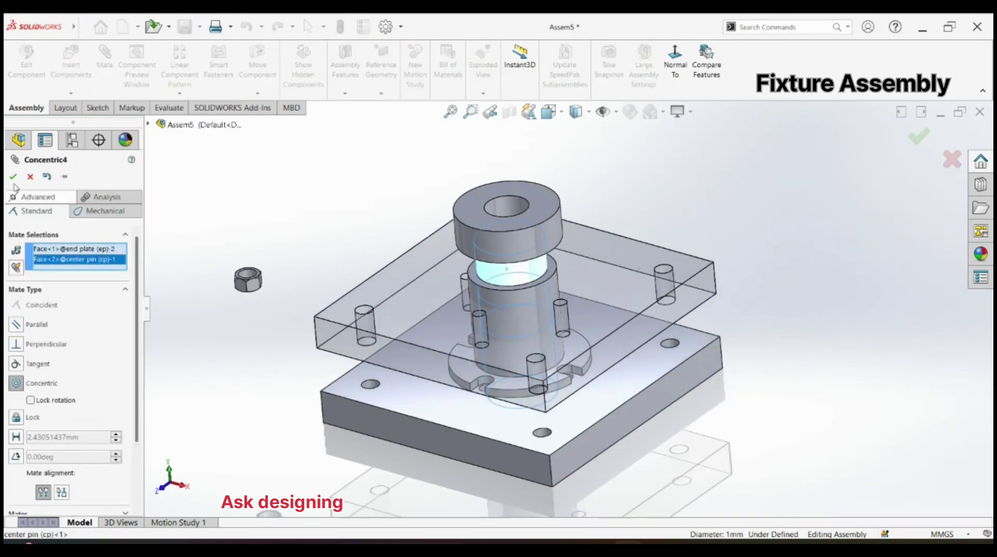
{"action": "left_click", "coordinate": [14, 176]}
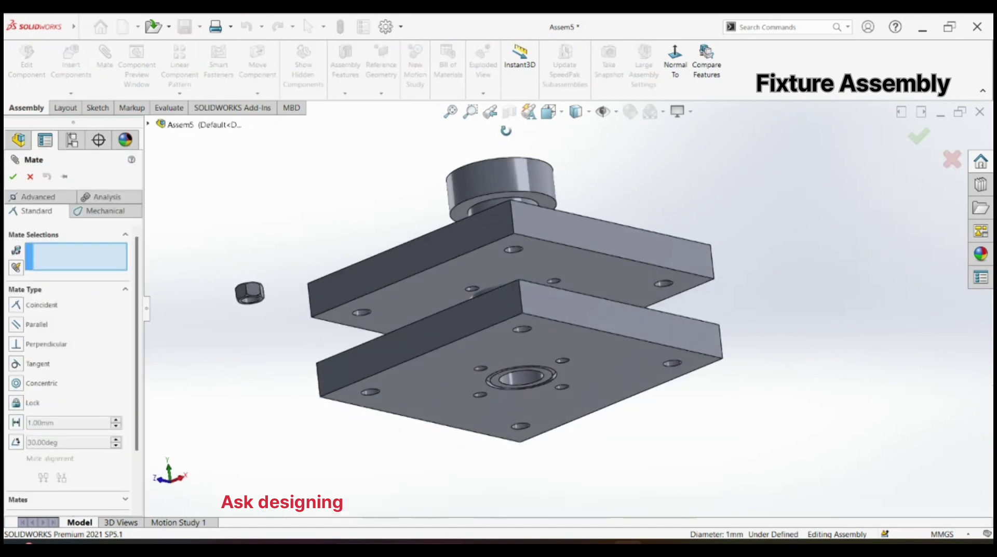
Mate the upper end plate's top face coincident with the underside of the center pin's head.
{"action": "left_click", "coordinate": [481, 178]}
{"action": "left_click", "coordinate": [623, 223]}
{"action": "left_click", "coordinate": [13, 176]}
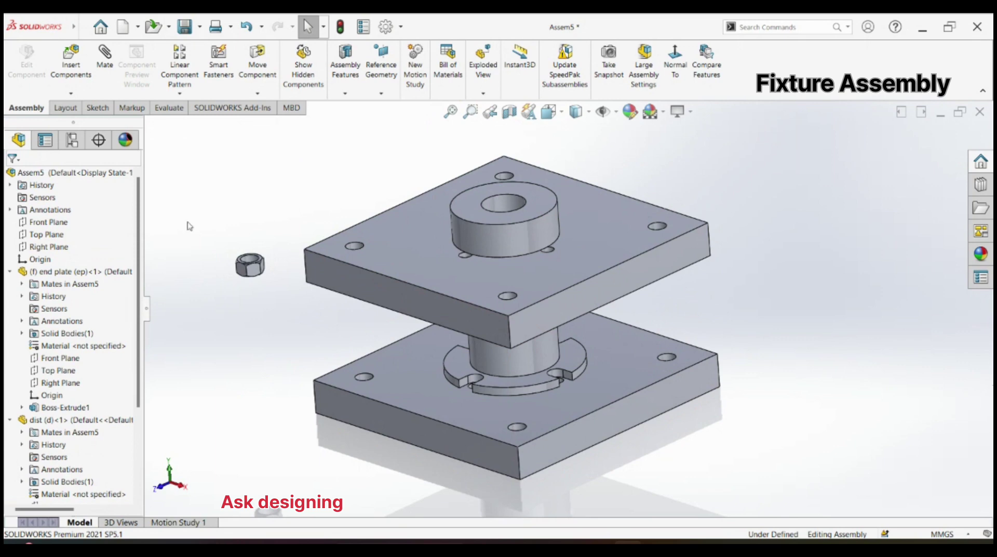
Insert the support pin (sp) into the assembly beside the two end plates.
{"action": "left_click", "coordinate": [68, 95]}
{"action": "left_click", "coordinate": [77, 106]}
{"action": "left_click", "coordinate": [52, 369]}
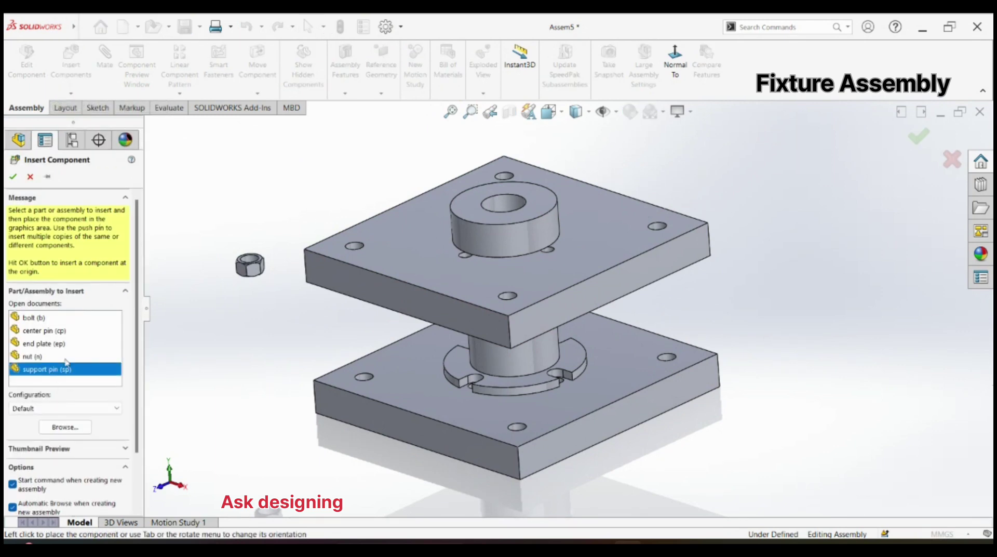
{"action": "left_click", "coordinate": [292, 232]}
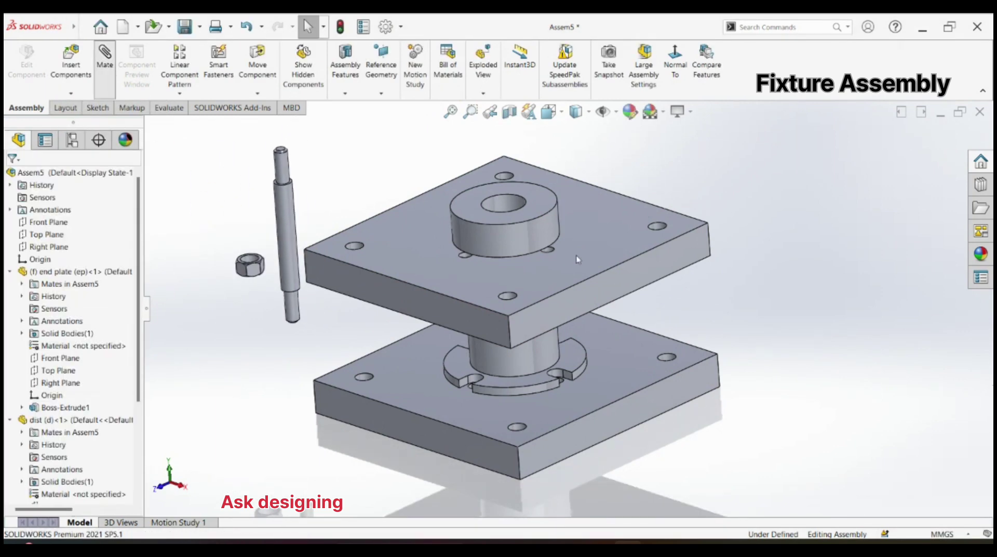
Mate the support pin's narrow upper end concentric with a small hole next to the pin head in the upper end plate.
{"action": "left_click", "coordinate": [283, 167]}
{"action": "middle_click_drag", "start_coordinate": [493, 263], "coordinate": [489, 298]}
{"action": "scroll", "coordinate": [457, 267], "scroll_direction": "down", "scroll_amount": 5}
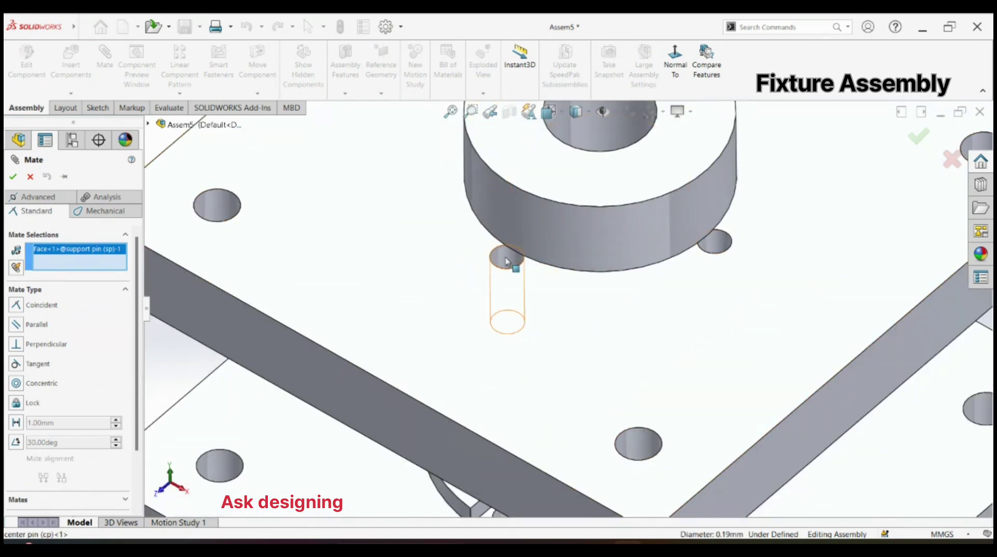
{"action": "left_click", "coordinate": [506, 259]}
{"action": "left_click", "coordinate": [14, 177]}
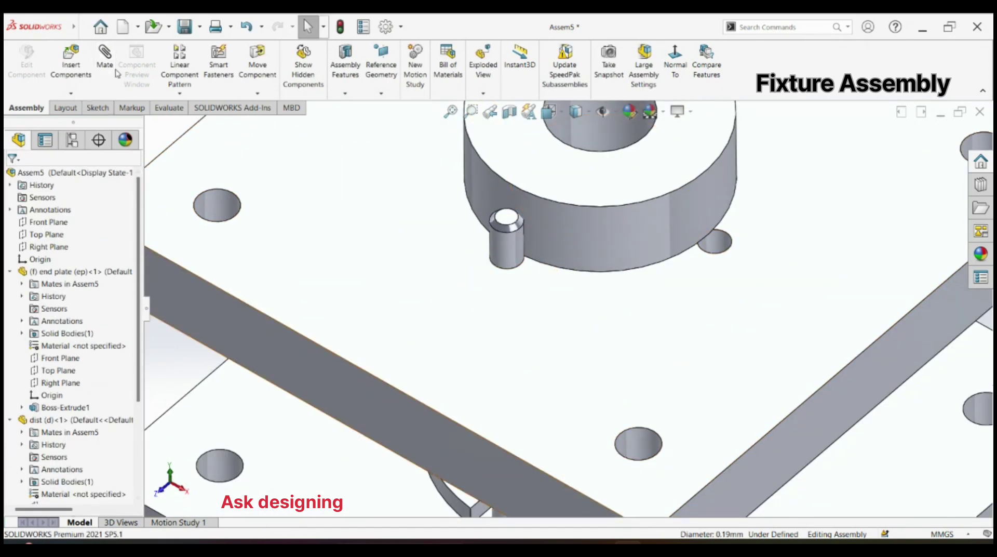
Mate the support pin's top end face coincident with the upper end plate's top face.
{"action": "left_click", "coordinate": [107, 63]}
{"action": "left_click", "coordinate": [510, 222]}
{"action": "left_click", "coordinate": [470, 317]}
{"action": "left_click", "coordinate": [15, 177]}
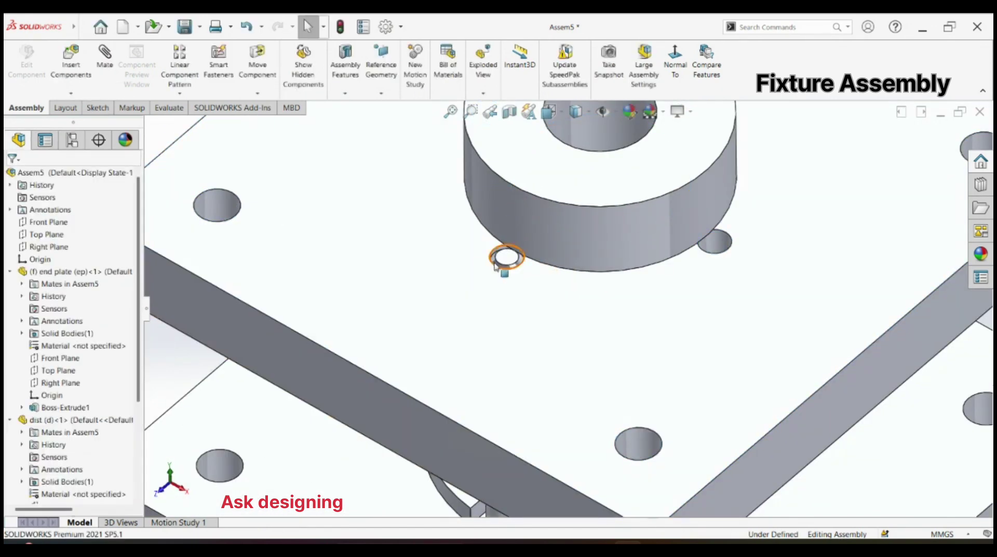
Circularly pattern the support pin about the center pin's axis with 4 equally spaced instances over 360 degrees.
{"action": "scroll", "coordinate": [495, 266], "scroll_direction": "up", "scroll_amount": 6}
{"action": "scroll", "coordinate": [512, 270], "scroll_direction": "down", "scroll_amount": 6}
{"action": "scroll", "coordinate": [537, 301], "scroll_direction": "up", "scroll_amount": 6}
{"action": "middle_click_drag", "start_coordinate": [598, 358], "coordinate": [626, 319]}
{"action": "scroll", "coordinate": [626, 317], "scroll_direction": "down", "scroll_amount": 1}
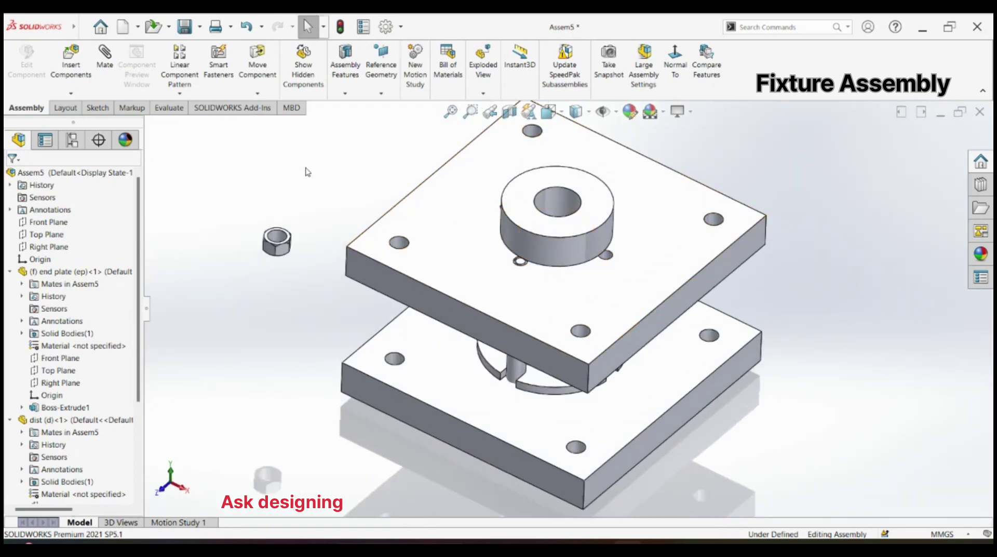
{"action": "left_click", "coordinate": [180, 93]}
{"action": "left_click", "coordinate": [197, 120]}
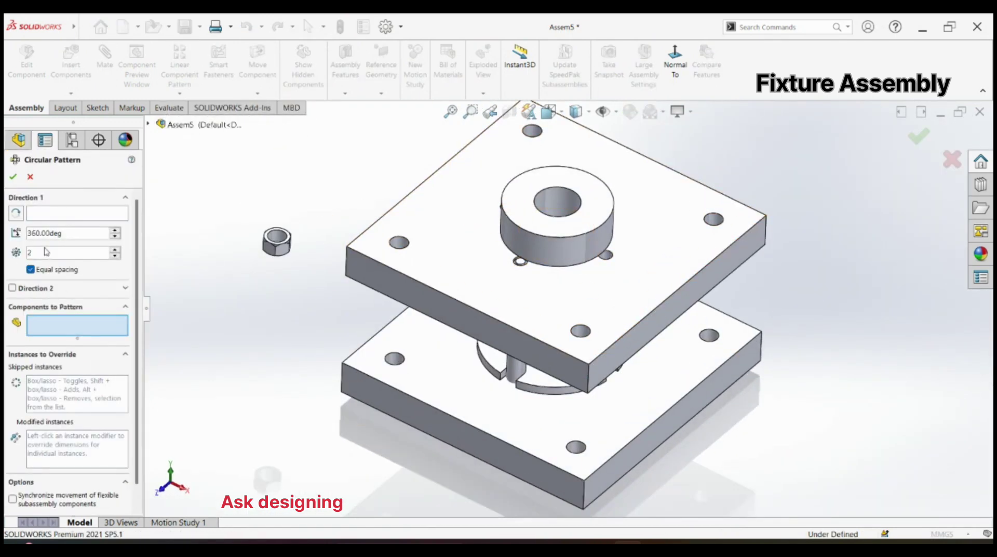
{"action": "left_click", "coordinate": [569, 240]}
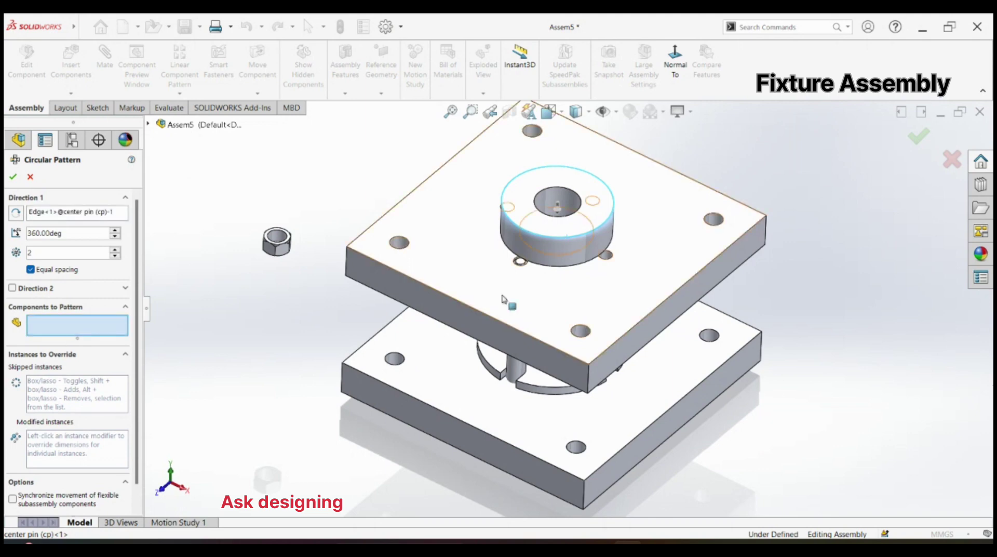
{"action": "left_click", "coordinate": [520, 262]}
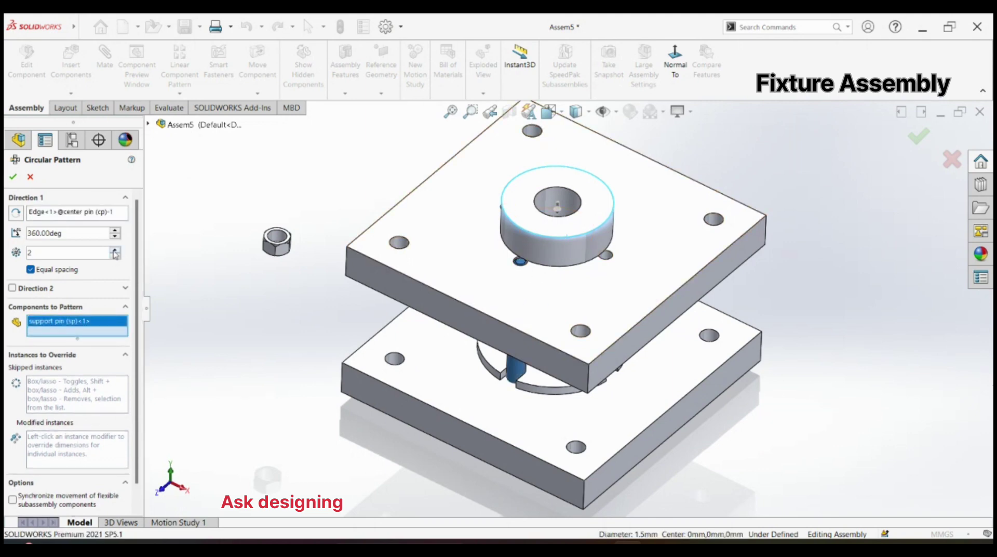
{"action": "left_click", "coordinate": [13, 177]}
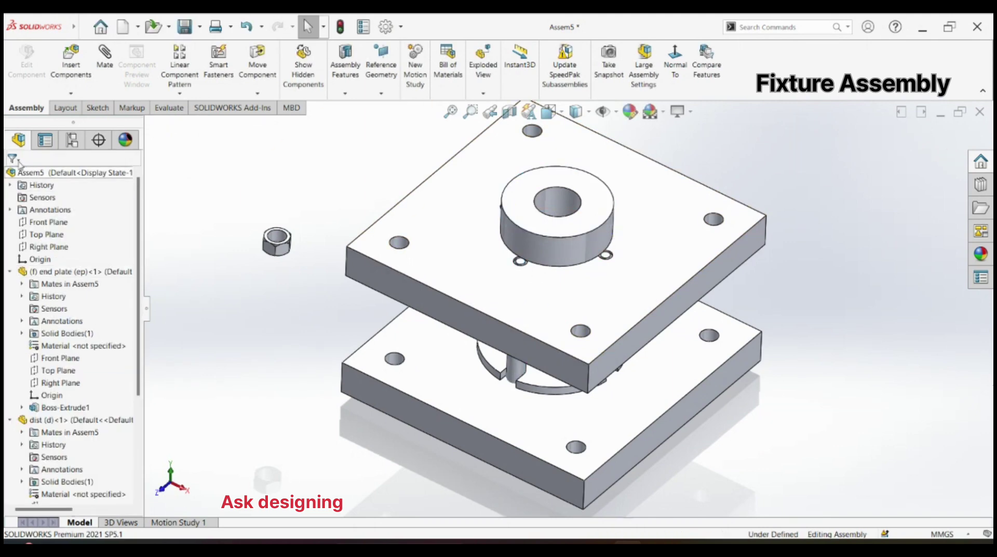
{"action": "left_click", "coordinate": [69, 94]}
{"action": "left_click", "coordinate": [86, 107]}
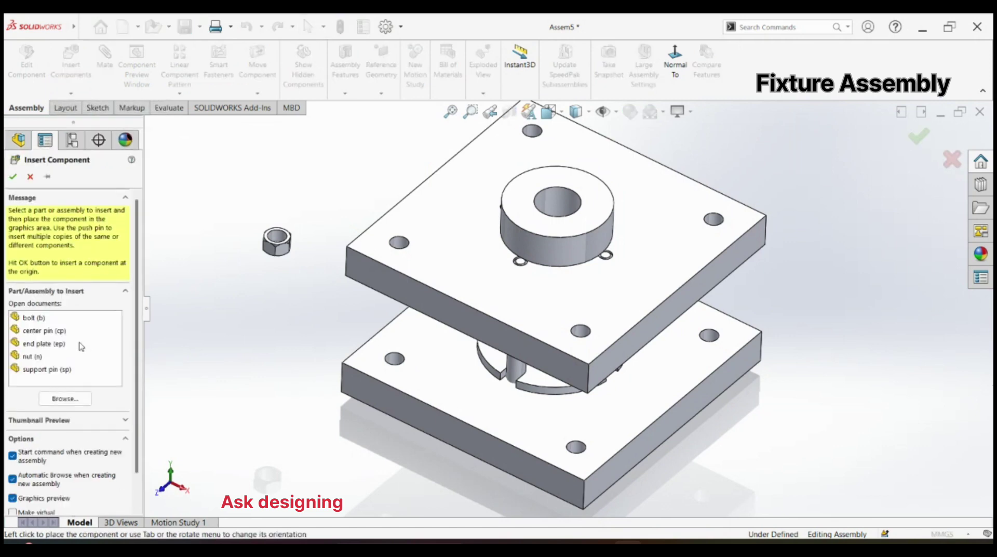
{"action": "left_click", "coordinate": [55, 369]}
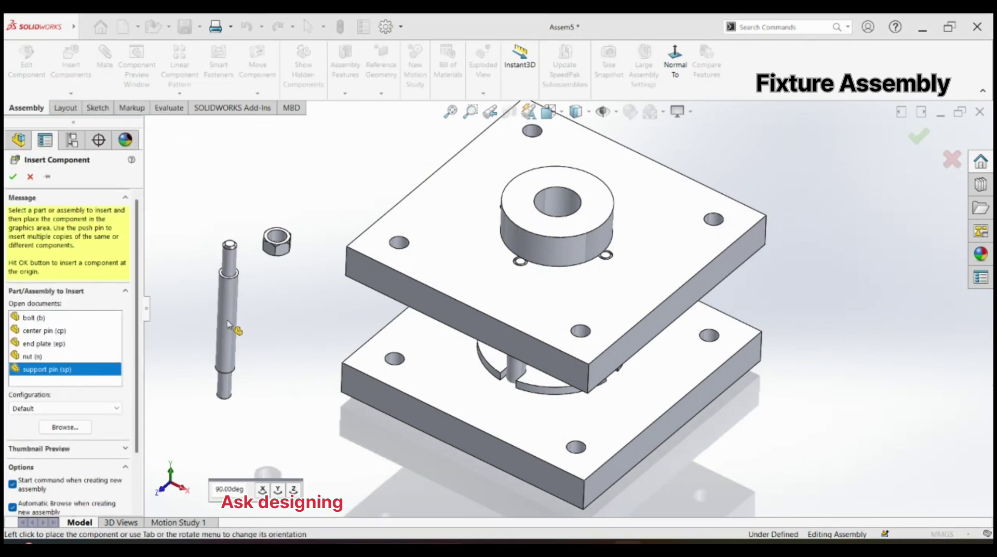
{"action": "key", "text": "Escape"}
Insert the bolt (b) into the assembly beside the end plates.
{"action": "left_click", "coordinate": [70, 95]}
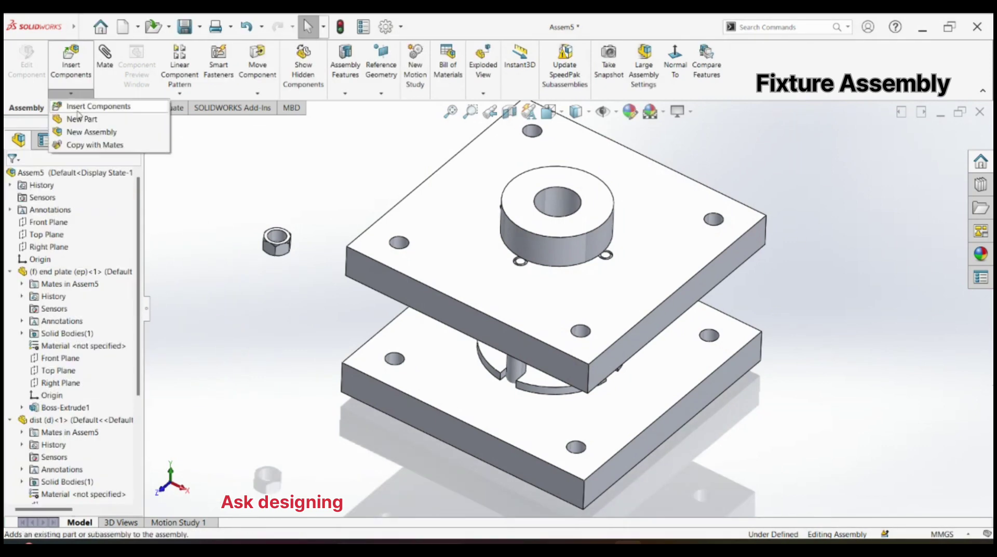
{"action": "left_click", "coordinate": [88, 105]}
{"action": "left_click", "coordinate": [33, 316]}
{"action": "left_click", "coordinate": [279, 330]}
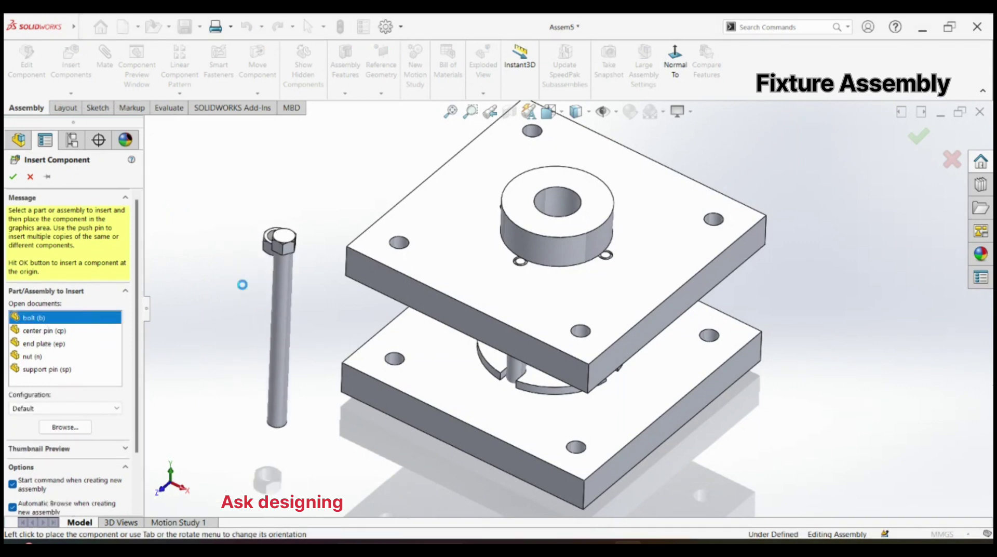
Mate the bolt's shank concentric with the upper end plate's corner hole nearest the nut.
{"action": "left_click", "coordinate": [284, 322]}
{"action": "left_click", "coordinate": [398, 242]}
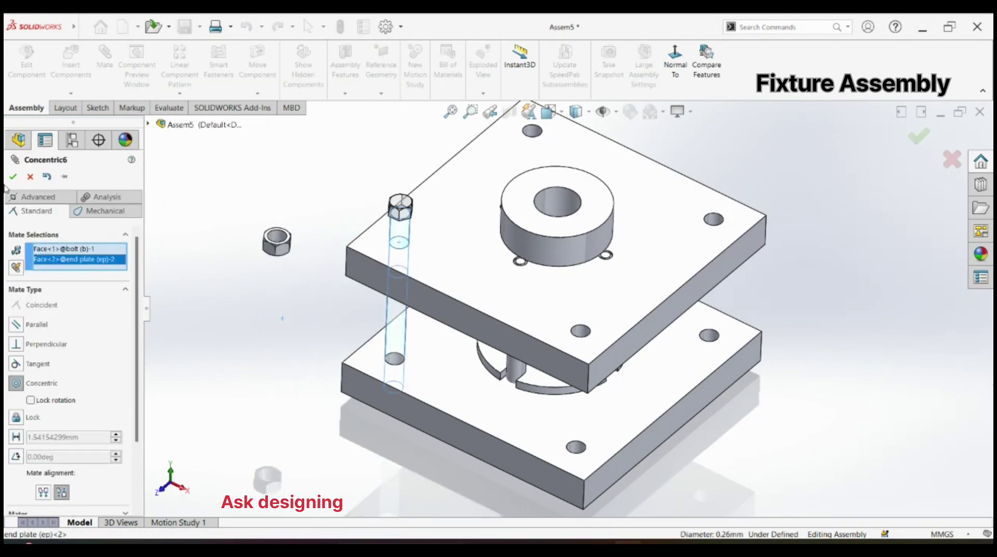
{"action": "left_click", "coordinate": [13, 177]}
Seat the bolt with a coincident mate between its head's underside and the upper end plate's top face.
{"action": "scroll", "coordinate": [398, 211], "scroll_direction": "down", "scroll_amount": 5}
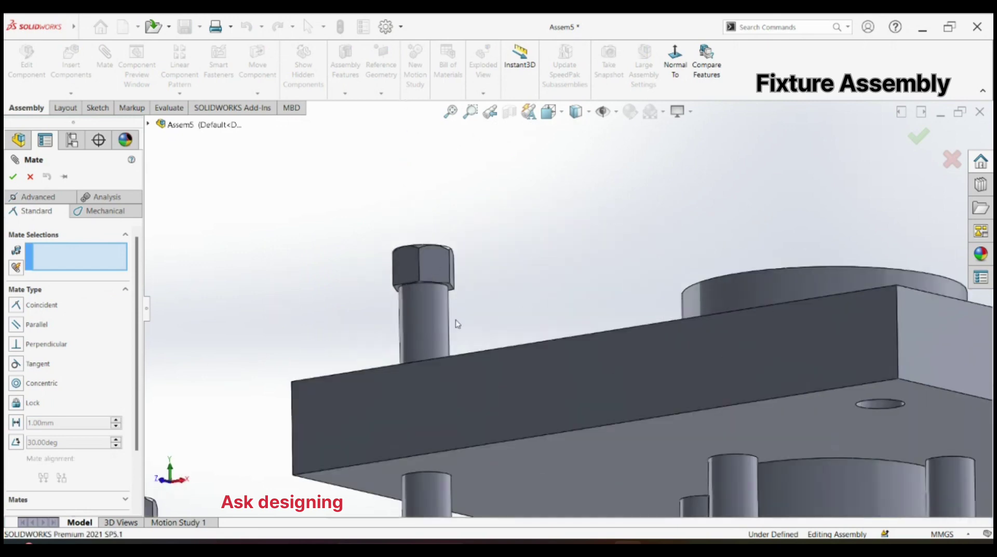
{"action": "left_click", "coordinate": [486, 234]}
{"action": "scroll", "coordinate": [519, 260], "scroll_direction": "up", "scroll_amount": 8}
{"action": "left_click", "coordinate": [574, 356]}
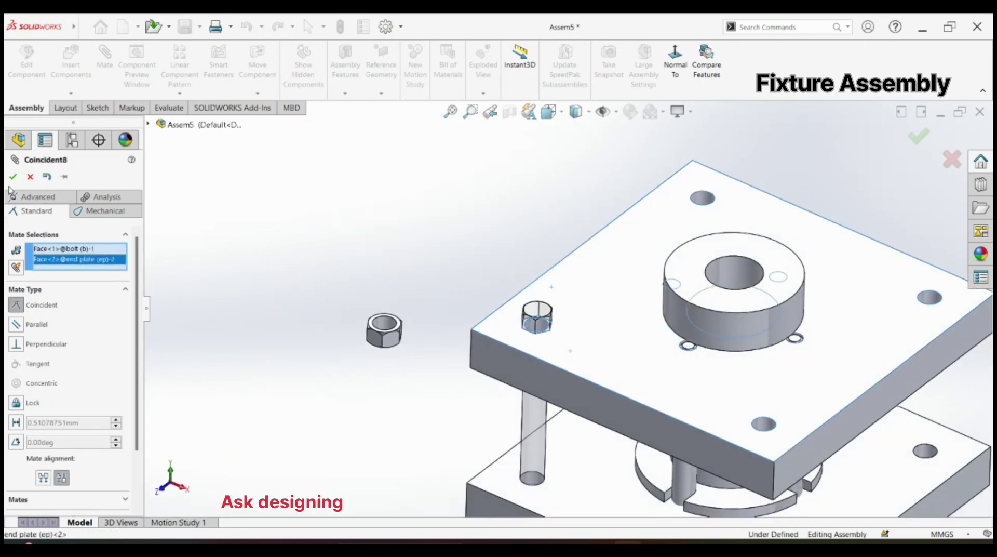
{"action": "left_click", "coordinate": [13, 177]}
Mate the nut's bore concentric with the bolt's shank.
{"action": "left_click", "coordinate": [104, 57]}
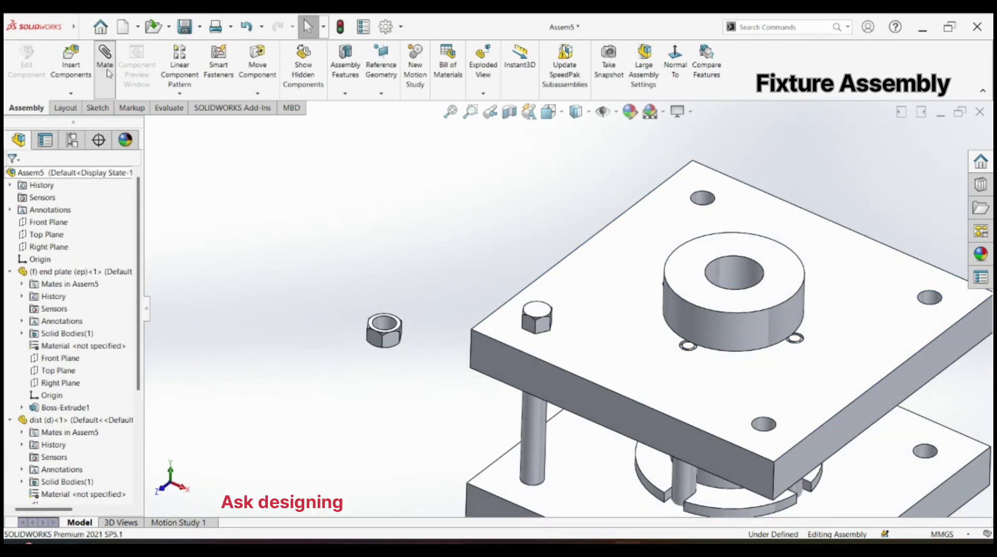
{"action": "left_click", "coordinate": [543, 444]}
{"action": "left_click", "coordinate": [13, 177]}
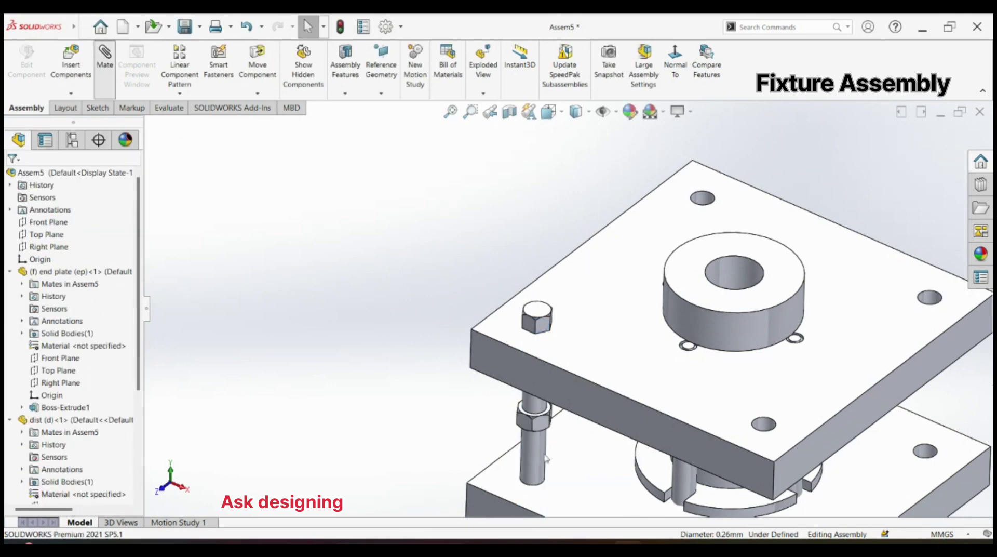
Seat the nut with a coincident mate between its upper face and the lower end plate's underside.
{"action": "left_click", "coordinate": [105, 57]}
{"action": "scroll", "coordinate": [540, 453], "scroll_direction": "down", "scroll_amount": 6}
{"action": "left_click", "coordinate": [581, 340]}
{"action": "scroll", "coordinate": [575, 322], "scroll_direction": "up", "scroll_amount": 6}
{"action": "scroll", "coordinate": [596, 416], "scroll_direction": "up", "scroll_amount": 3}
{"action": "middle_click_drag", "start_coordinate": [596, 416], "coordinate": [593, 322]}
{"action": "left_click", "coordinate": [589, 399]}
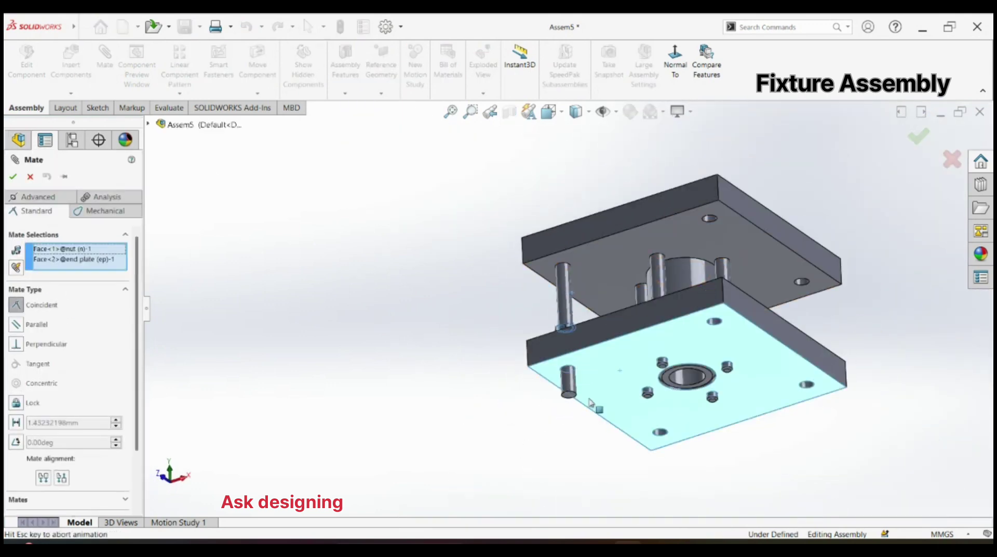
{"action": "left_click", "coordinate": [13, 176]}
Copy the bolt and place the duplicate in the open space beside the end plates.
{"action": "scroll", "coordinate": [561, 255], "scroll_direction": "up", "scroll_amount": 3}
{"action": "middle_click_drag", "start_coordinate": [561, 260], "coordinate": [556, 436]}
{"action": "scroll", "coordinate": [603, 301], "scroll_direction": "down", "scroll_amount": 3}
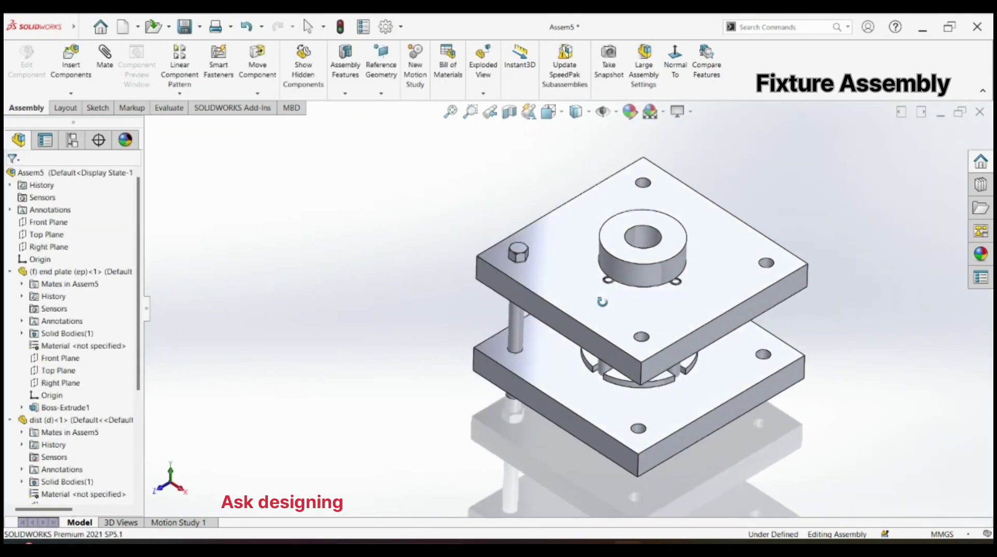
{"action": "middle_click_drag", "start_coordinate": [601, 301], "coordinate": [605, 297]}
{"action": "left_click_drag", "start_coordinate": [513, 321], "coordinate": [405, 396]}
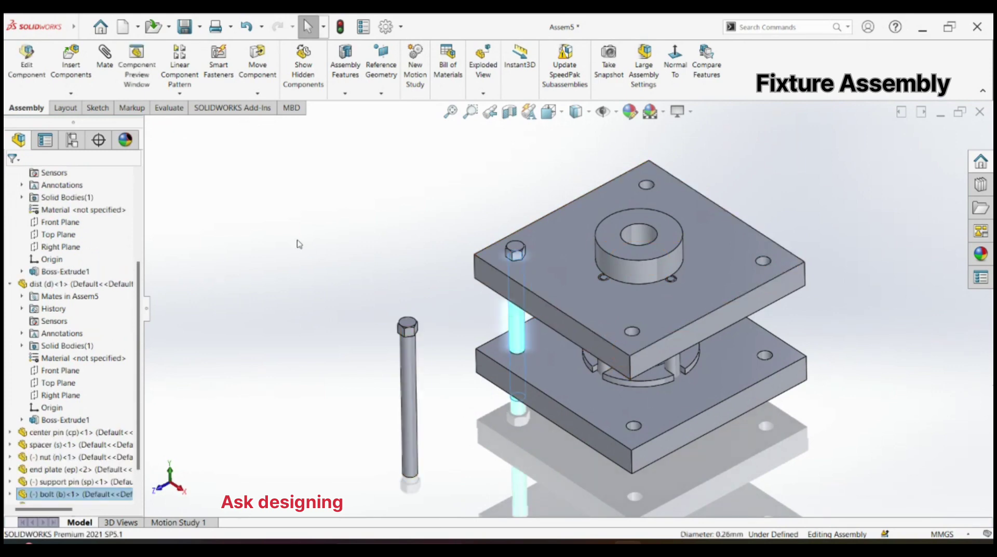
Mate the copied bolt's shank concentric with the upper end plate's front corner hole.
{"action": "left_click", "coordinate": [105, 57]}
{"action": "left_click", "coordinate": [632, 333]}
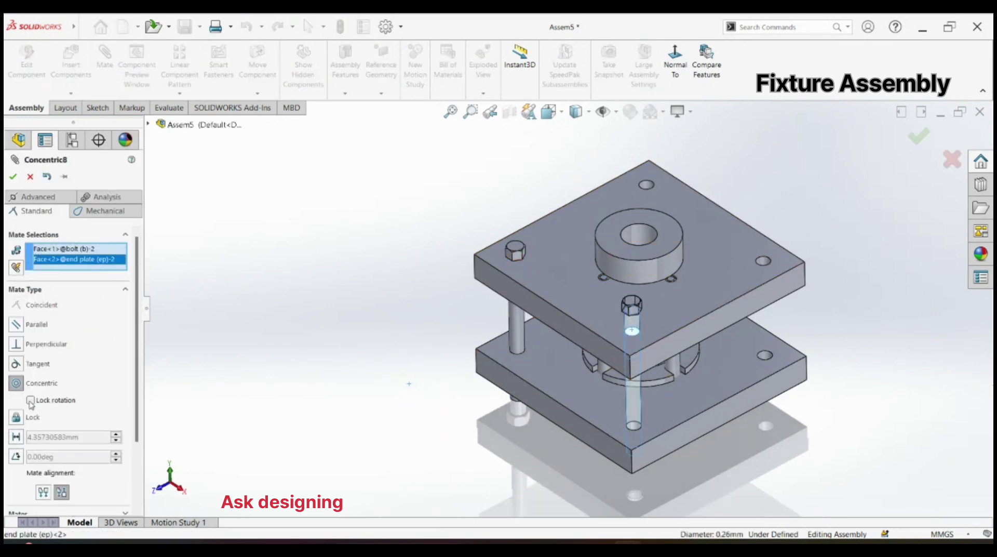
{"action": "left_click", "coordinate": [13, 179]}
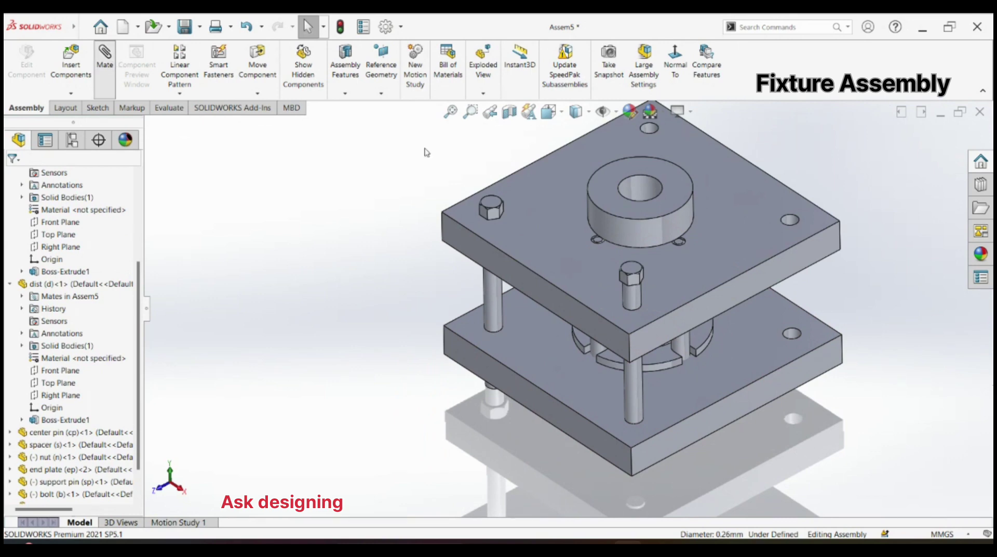
Bring the second bolt to the first one's height with a coincident mate between the top faces of their heads.
{"action": "left_click", "coordinate": [490, 210]}
{"action": "left_click", "coordinate": [85, 262]}
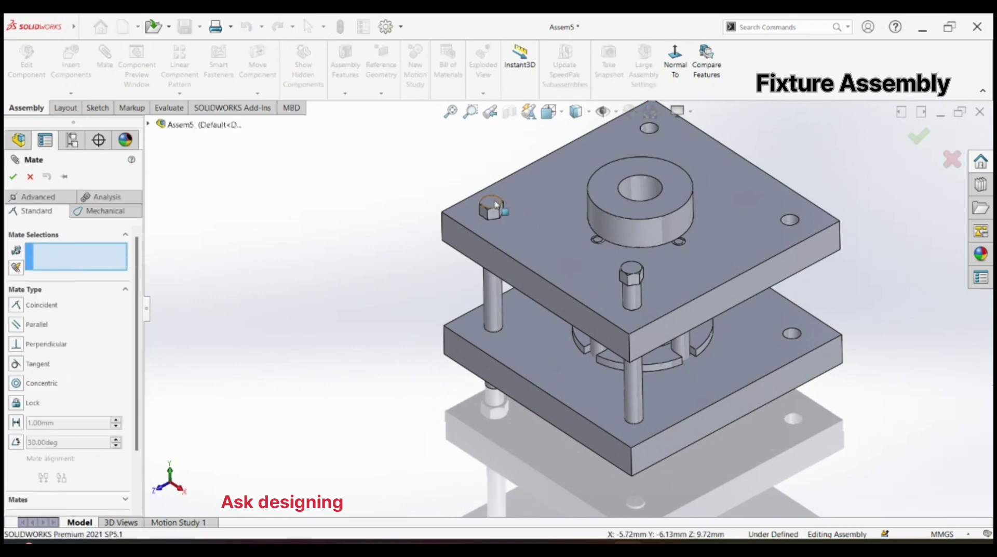
{"action": "left_click", "coordinate": [490, 206]}
{"action": "left_click", "coordinate": [631, 272]}
{"action": "left_click", "coordinate": [15, 176]}
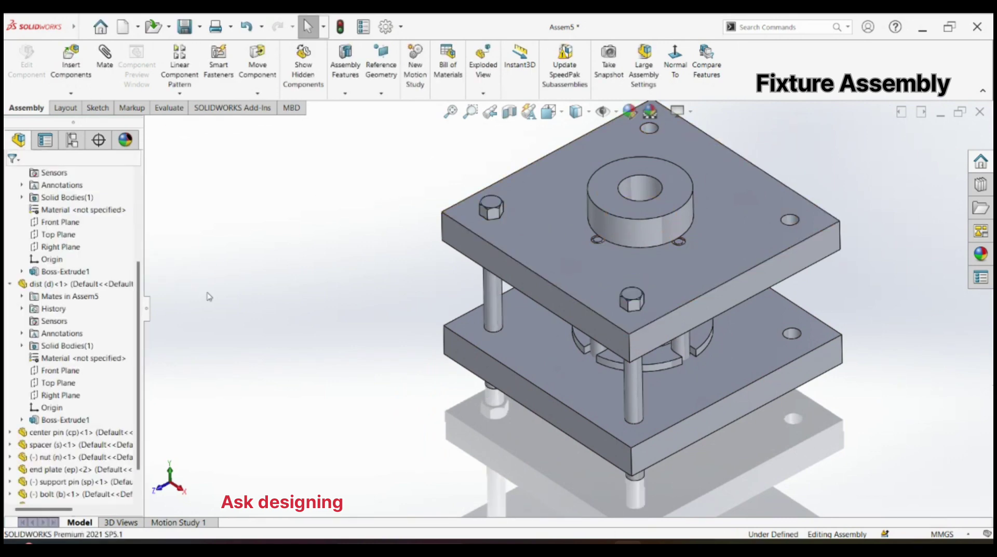
Copy the nut and mate the duplicate's bore concentric with the second bolt's shank.
{"action": "middle_click_drag", "start_coordinate": [520, 398], "coordinate": [514, 307]}
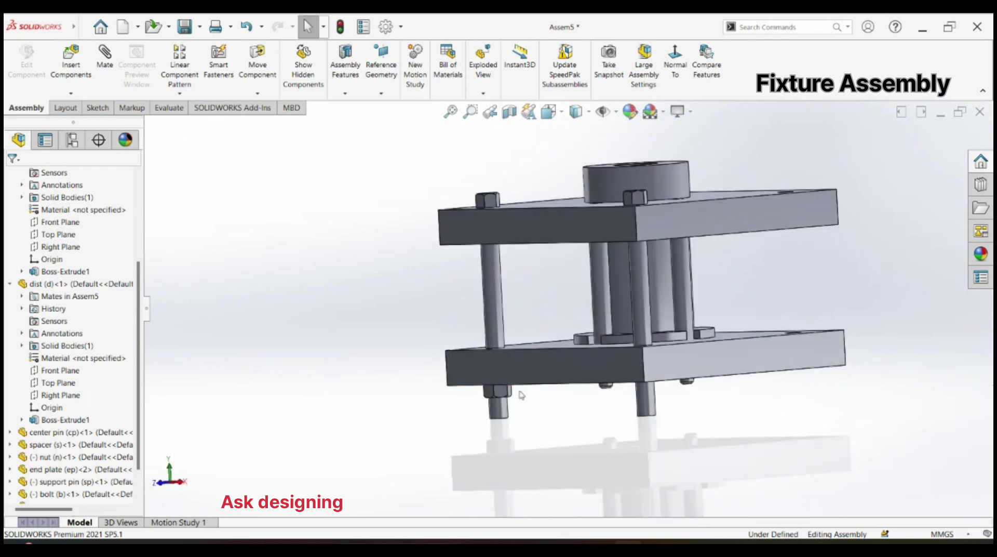
{"action": "left_click_drag", "start_coordinate": [501, 391], "coordinate": [574, 430], "text": "ctrl"}
{"action": "left_click", "coordinate": [104, 58]}
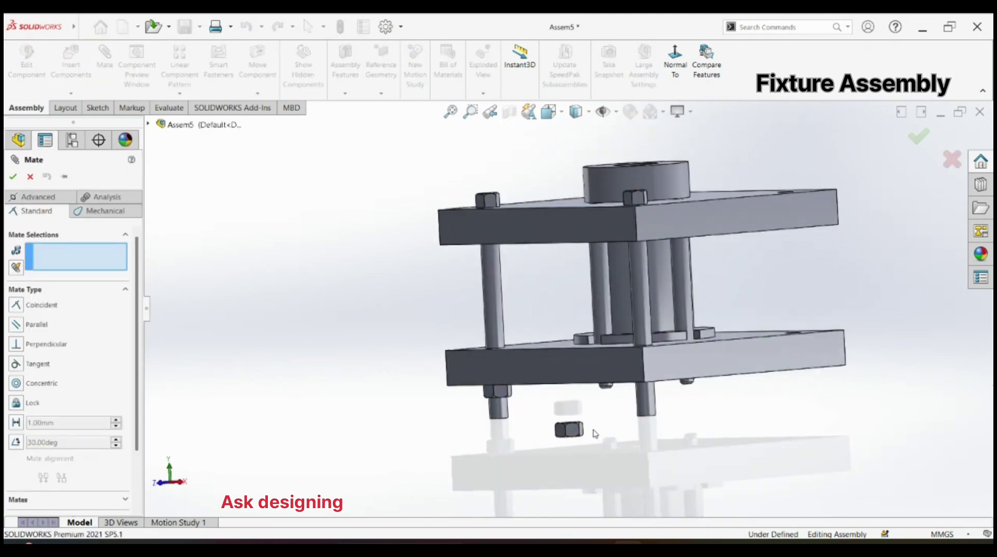
{"action": "middle_click_drag", "start_coordinate": [594, 432], "coordinate": [604, 458]}
{"action": "scroll", "coordinate": [587, 432], "scroll_direction": "down", "scroll_amount": 2}
{"action": "left_click", "coordinate": [579, 432]}
{"action": "left_click", "coordinate": [699, 313]}
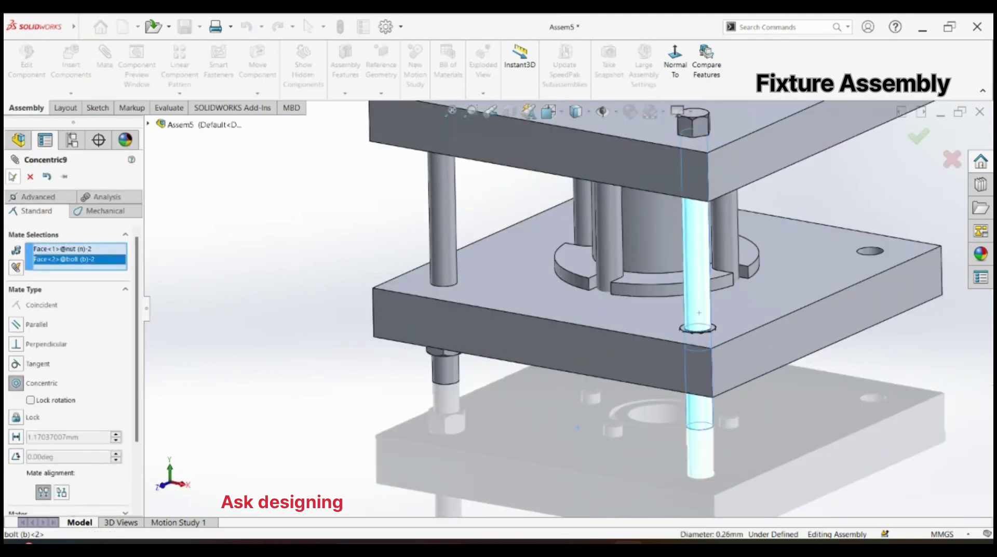
{"action": "double_click", "coordinate": [14, 176]}
Slide the copied nut down the second bolt's shank until it sits below the lower end plate.
{"action": "middle_click_drag", "start_coordinate": [724, 304], "coordinate": [710, 330]}
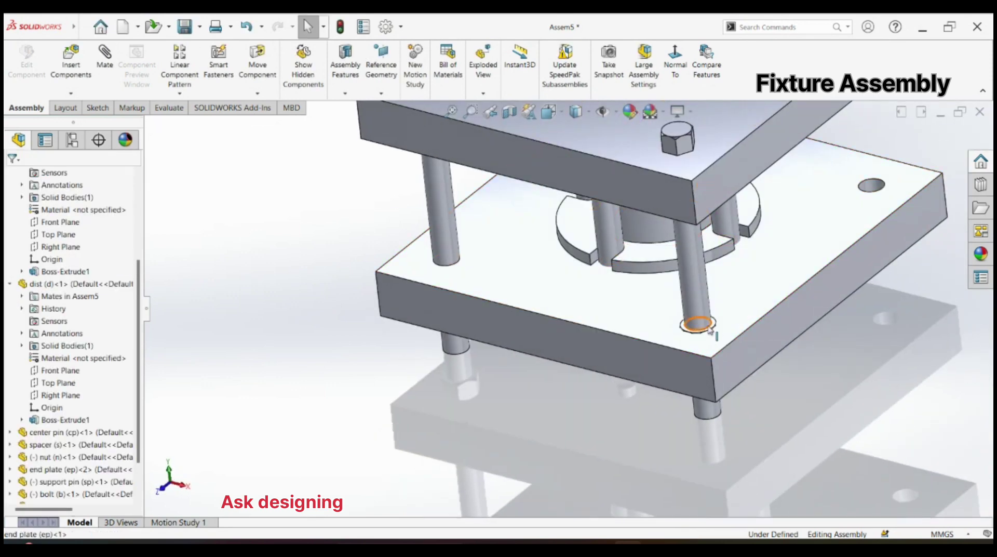
{"action": "left_click", "coordinate": [712, 329]}
{"action": "scroll", "coordinate": [696, 327], "scroll_direction": "down", "scroll_amount": 5}
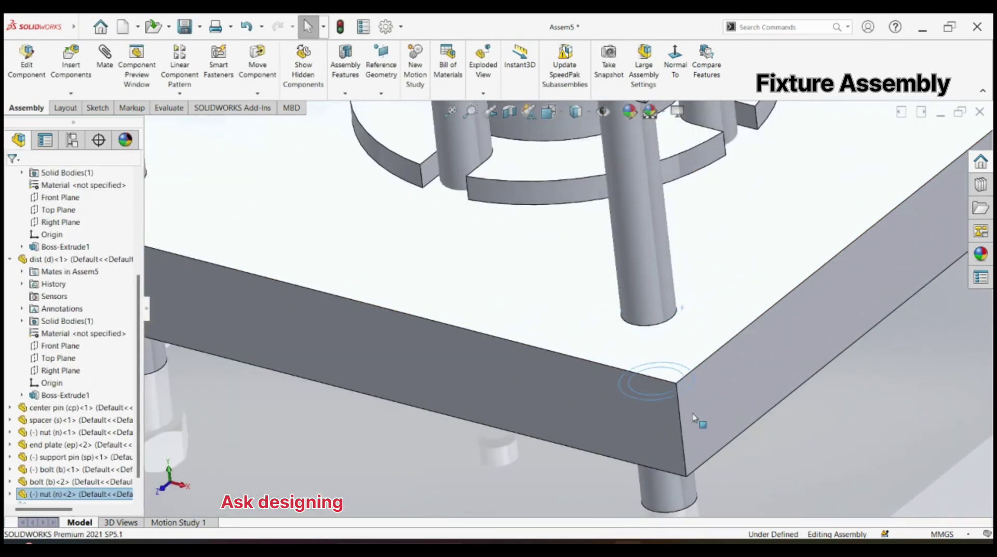
Seat the copied nut with a coincident mate between the lower end plate's underside and the nut's upper face.
{"action": "left_click", "coordinate": [107, 73]}
{"action": "scroll", "coordinate": [641, 345], "scroll_direction": "up", "scroll_amount": 5}
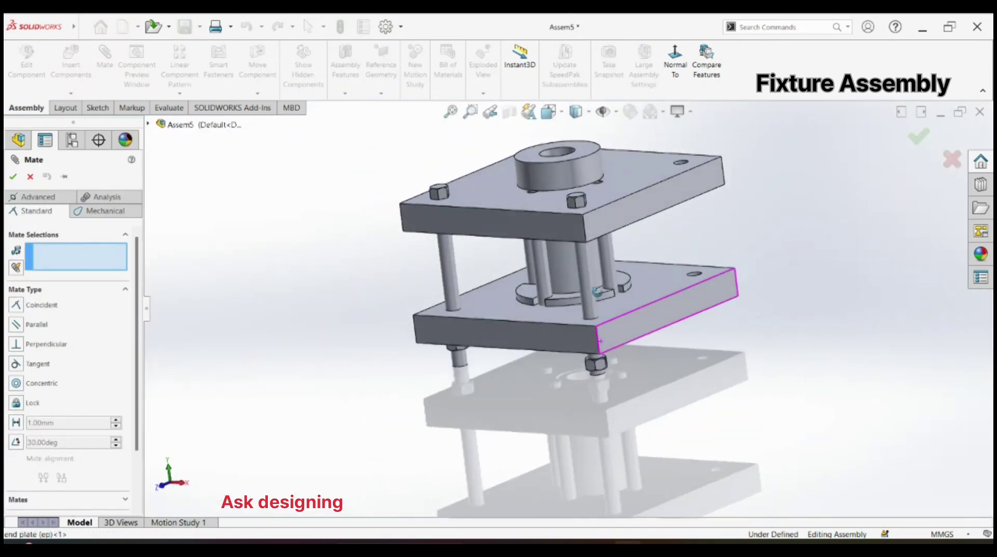
{"action": "middle_click_drag", "start_coordinate": [601, 291], "coordinate": [607, 244]}
{"action": "scroll", "coordinate": [609, 373], "scroll_direction": "down", "scroll_amount": 5}
{"action": "left_click", "coordinate": [605, 368]}
{"action": "middle_click_drag", "start_coordinate": [605, 369], "coordinate": [594, 398]}
{"action": "scroll", "coordinate": [594, 398], "scroll_direction": "down", "scroll_amount": 1}
{"action": "scroll", "coordinate": [593, 397], "scroll_direction": "down", "scroll_amount": 4}
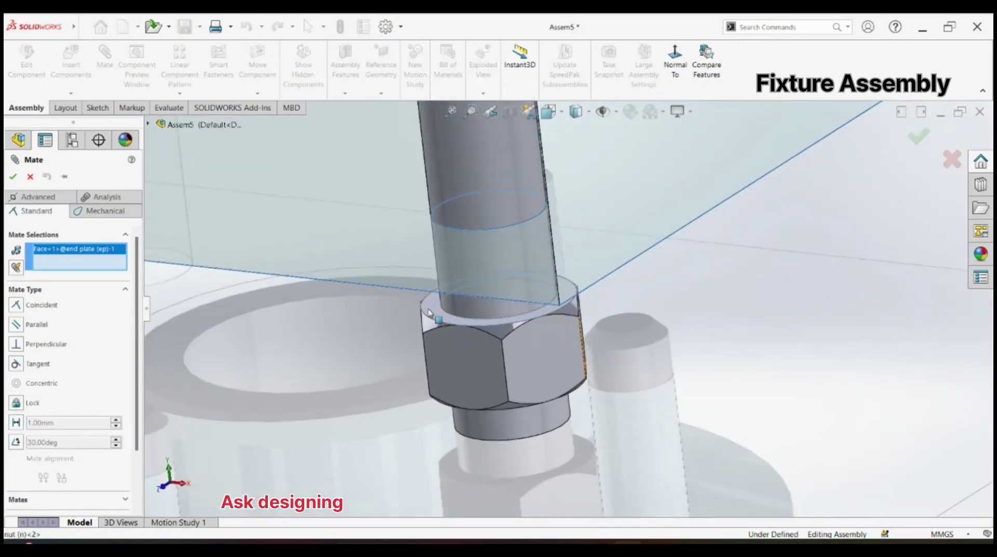
{"action": "left_click", "coordinate": [568, 315]}
{"action": "left_click", "coordinate": [13, 177]}
{"action": "left_click", "coordinate": [13, 177]}
Set up a component mirror about the lower end plate's Front Plane with both bolts as components to mirror.
{"action": "scroll", "coordinate": [190, 190], "scroll_direction": "up", "scroll_amount": 12}
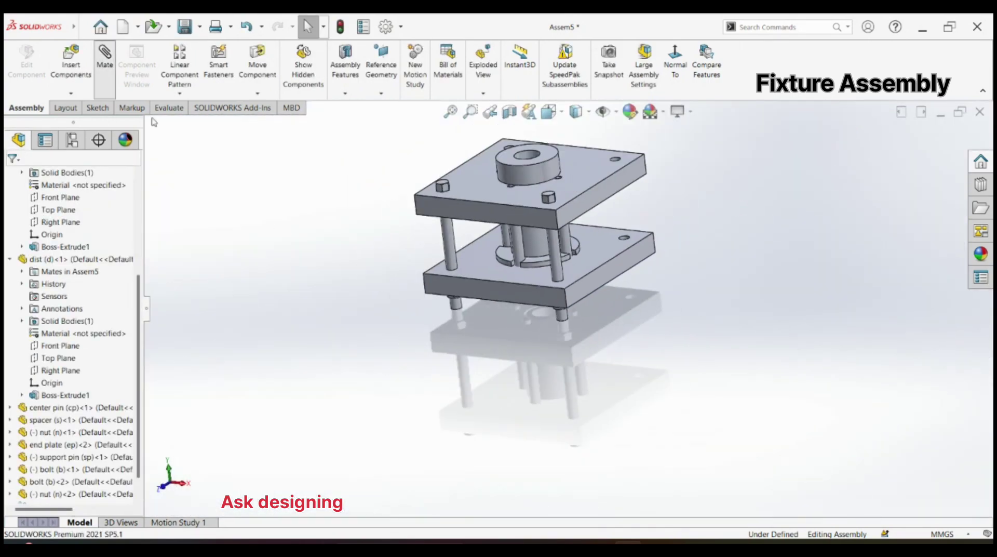
{"action": "left_click", "coordinate": [179, 94]}
{"action": "left_click", "coordinate": [207, 182]}
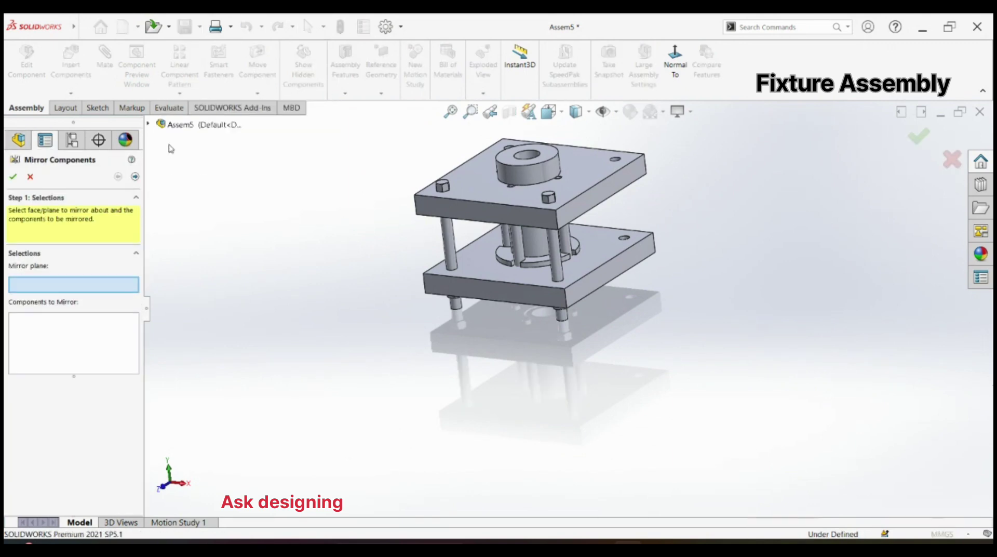
{"action": "left_click", "coordinate": [149, 124]}
{"action": "left_click", "coordinate": [221, 310]}
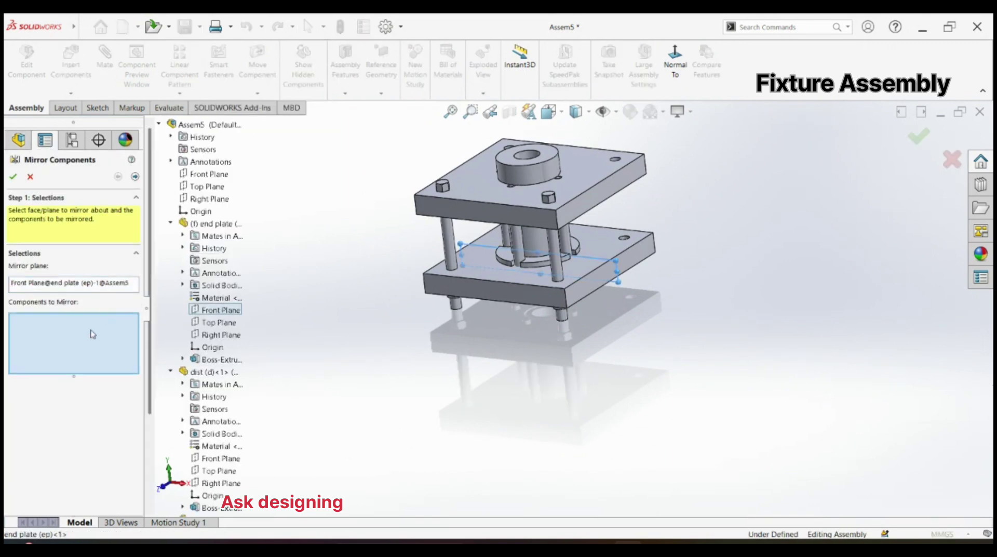
{"action": "left_click", "coordinate": [446, 244]}
{"action": "left_click", "coordinate": [560, 259]}
{"action": "middle_click_drag", "start_coordinate": [560, 259], "coordinate": [560, 261]}
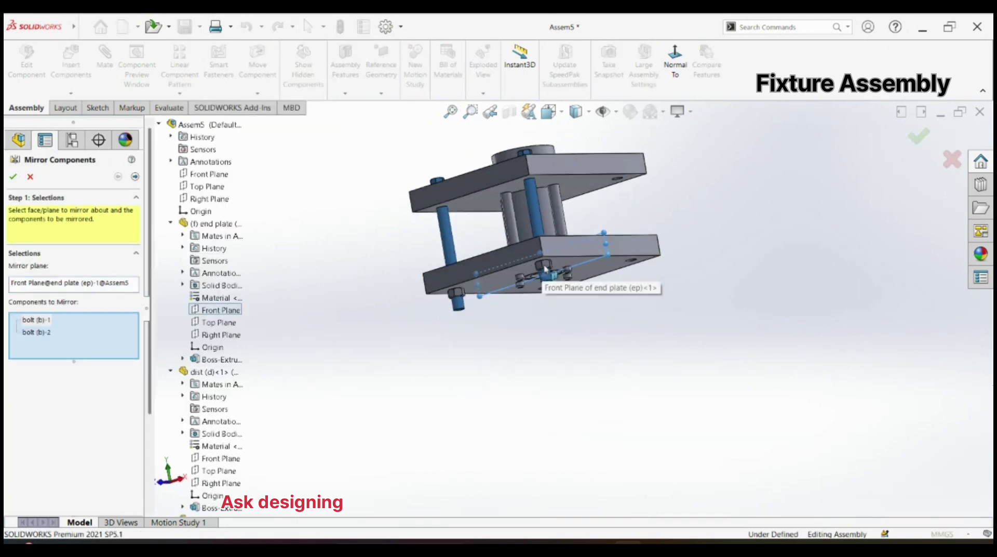
Add the nuts under the lower end plate to the components to mirror and create the mirrored fasteners.
{"action": "scroll", "coordinate": [545, 268], "scroll_direction": "down", "scroll_amount": 5}
{"action": "left_click", "coordinate": [550, 274]}
{"action": "left_click", "coordinate": [326, 347]}
{"action": "scroll", "coordinate": [571, 307], "scroll_direction": "up", "scroll_amount": 8}
{"action": "middle_click_drag", "start_coordinate": [587, 294], "coordinate": [594, 349]}
{"action": "scroll", "coordinate": [565, 276], "scroll_direction": "down", "scroll_amount": 3}
{"action": "left_click", "coordinate": [13, 176]}
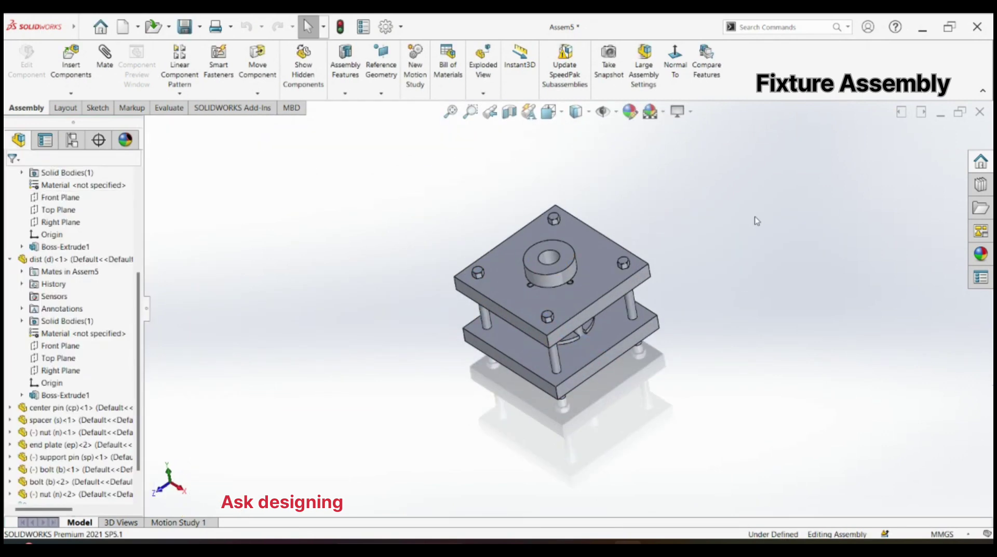
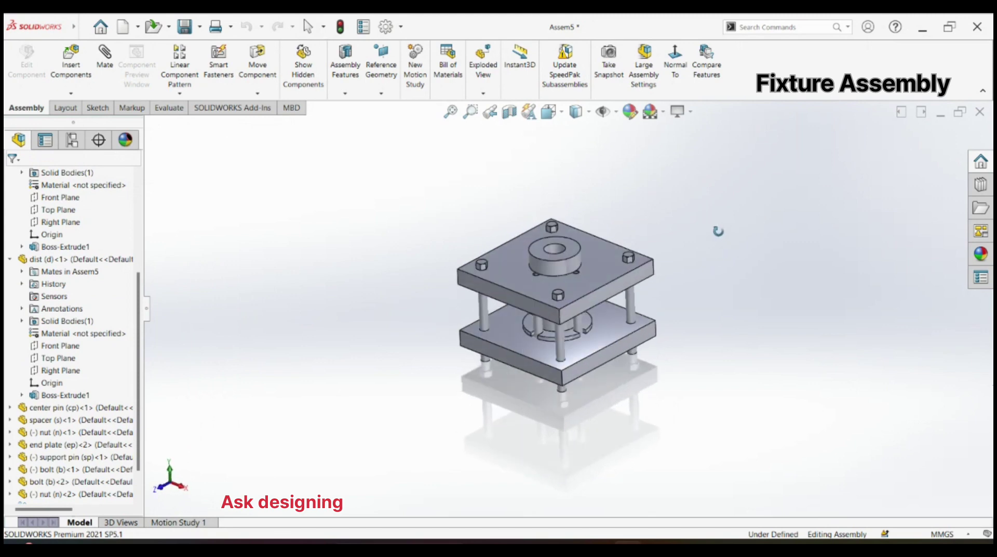
Color both end plates light pink by applying a standard swatch to the end plate part at part document level.
{"action": "scroll", "coordinate": [721, 253], "scroll_direction": "down", "scroll_amount": 3}
{"action": "right_click", "coordinate": [516, 299]}
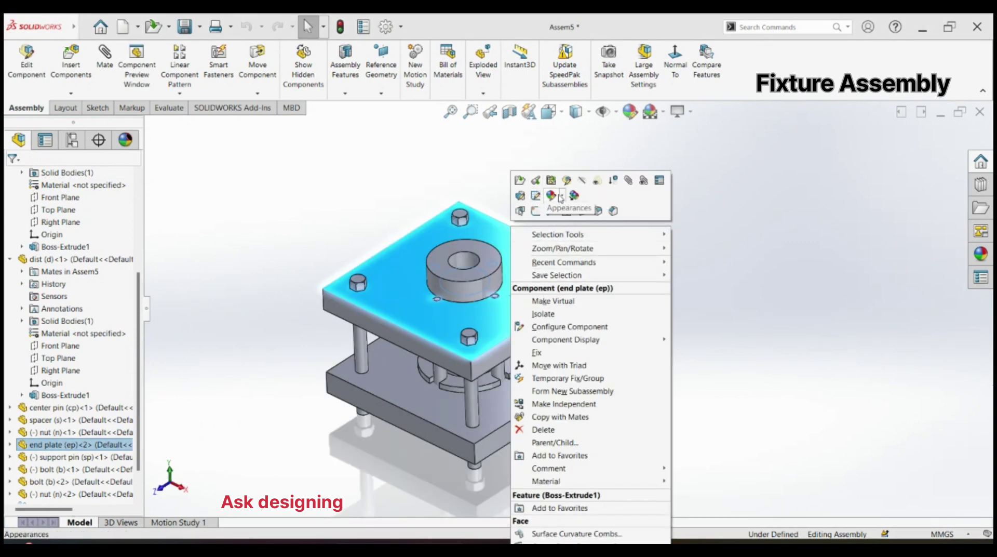
{"action": "left_click", "coordinate": [560, 197]}
{"action": "left_click", "coordinate": [578, 241]}
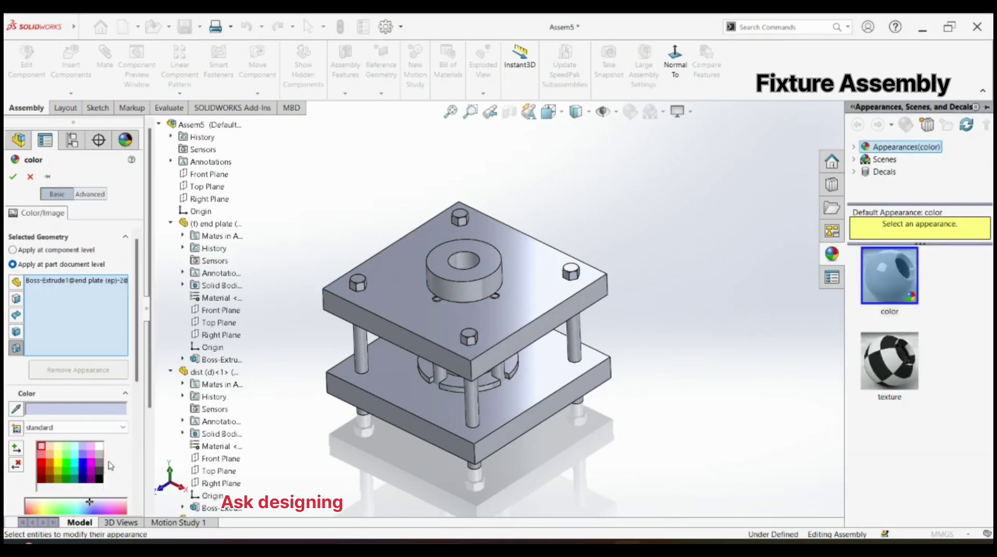
{"action": "left_click", "coordinate": [12, 176]}
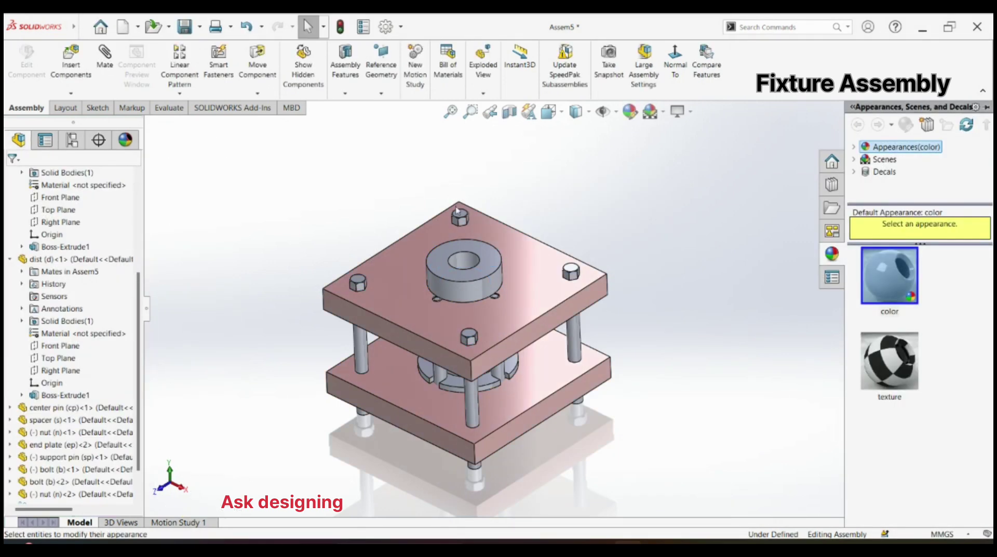
Color the center pin light turquoise with a standard swatch applied at part document level.
{"action": "right_click", "coordinate": [490, 244]}
{"action": "left_click", "coordinate": [534, 196]}
{"action": "left_click", "coordinate": [552, 244]}
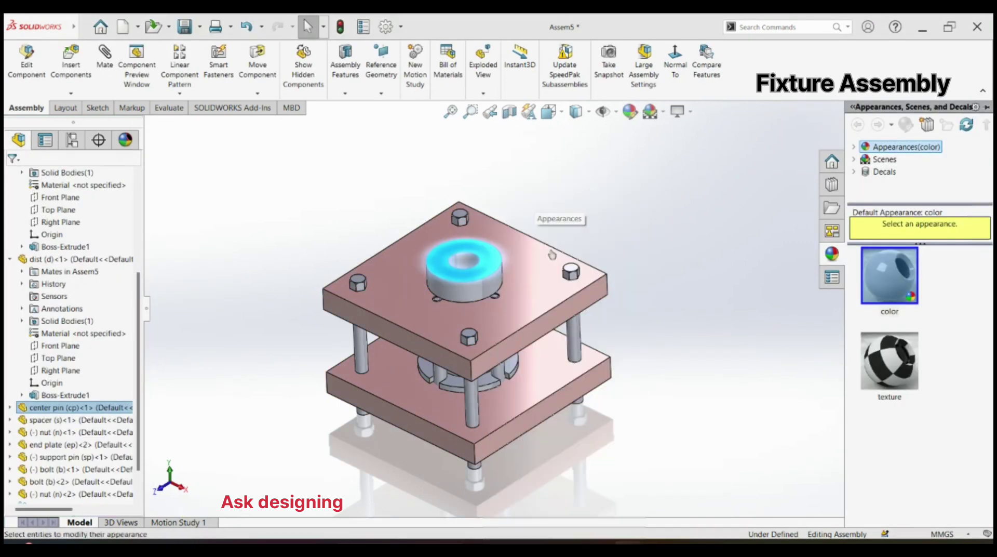
{"action": "left_click", "coordinate": [91, 455]}
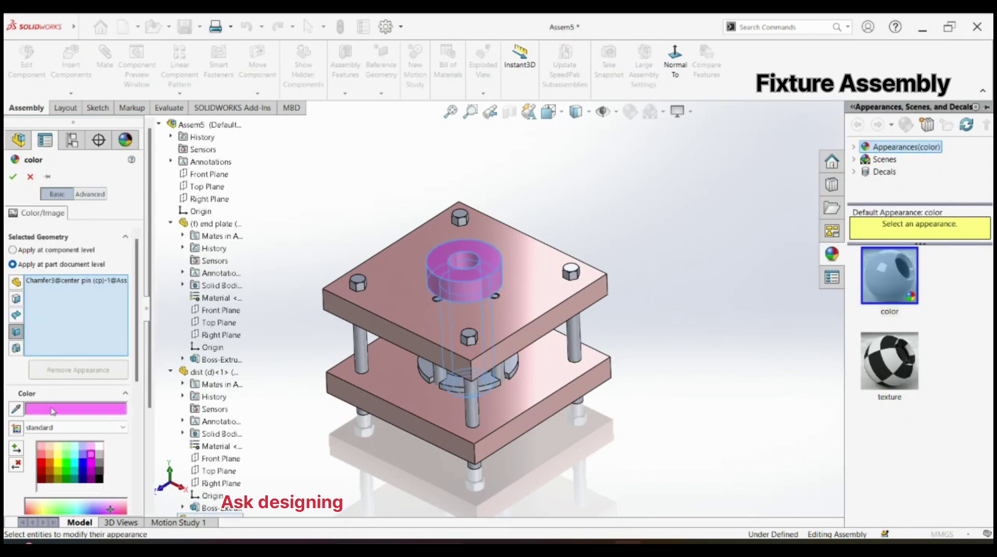
{"action": "left_click", "coordinate": [75, 457]}
{"action": "left_click", "coordinate": [13, 176]}
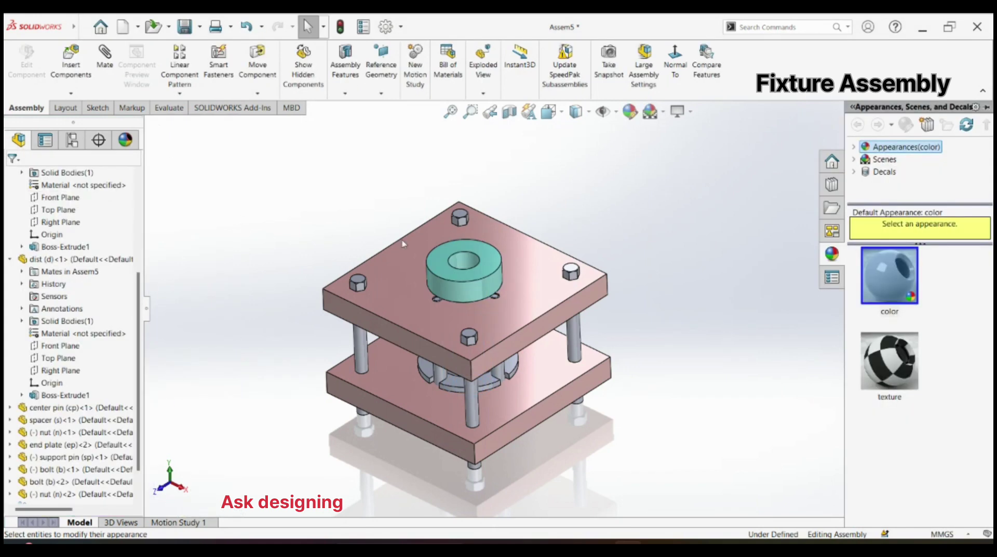
Color all bolts light yellow with a standard swatch applied to the bolt part at part document level.
{"action": "right_click", "coordinate": [572, 270]}
{"action": "left_click", "coordinate": [622, 237]}
{"action": "left_click", "coordinate": [633, 284]}
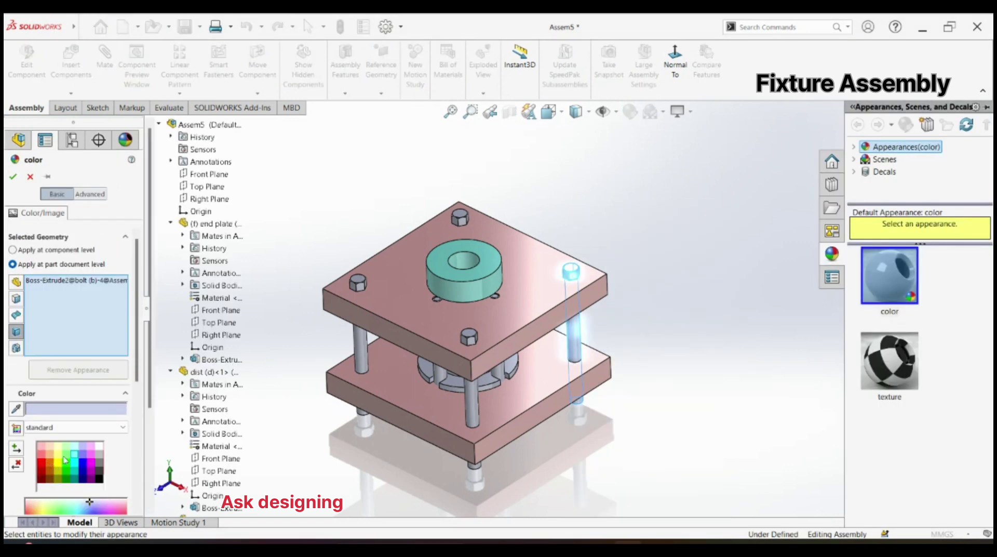
{"action": "left_click", "coordinate": [59, 460]}
{"action": "left_click", "coordinate": [12, 177]}
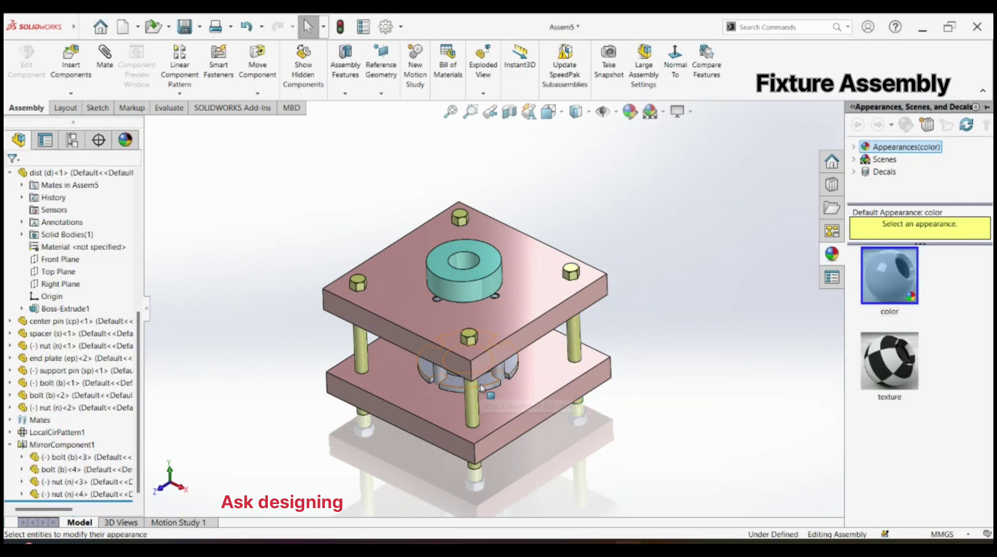
Color the slotted ring between the end plates blue-violet with a standard swatch at part document level.
{"action": "right_click", "coordinate": [480, 387]}
{"action": "left_click", "coordinate": [519, 193]}
{"action": "left_click", "coordinate": [545, 246]}
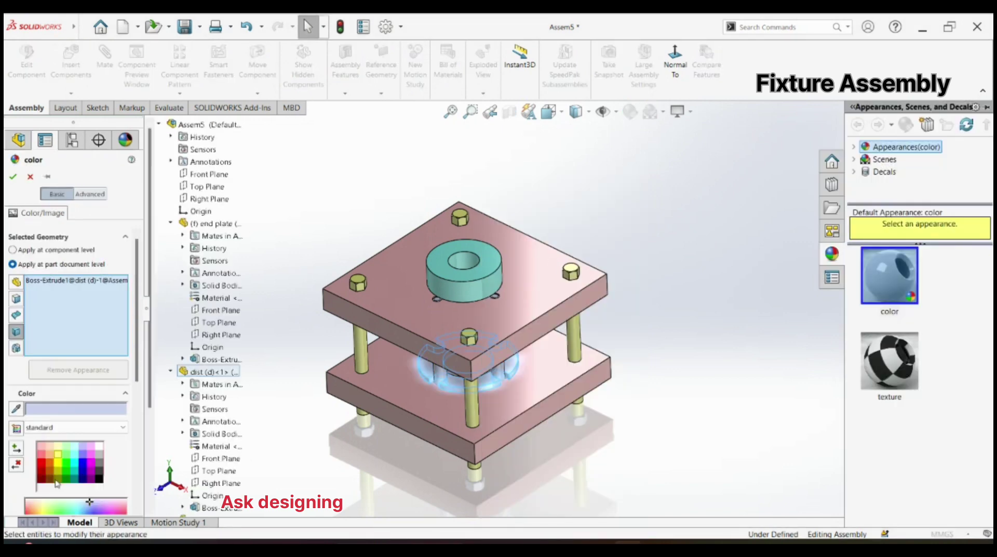
{"action": "left_click", "coordinate": [83, 456]}
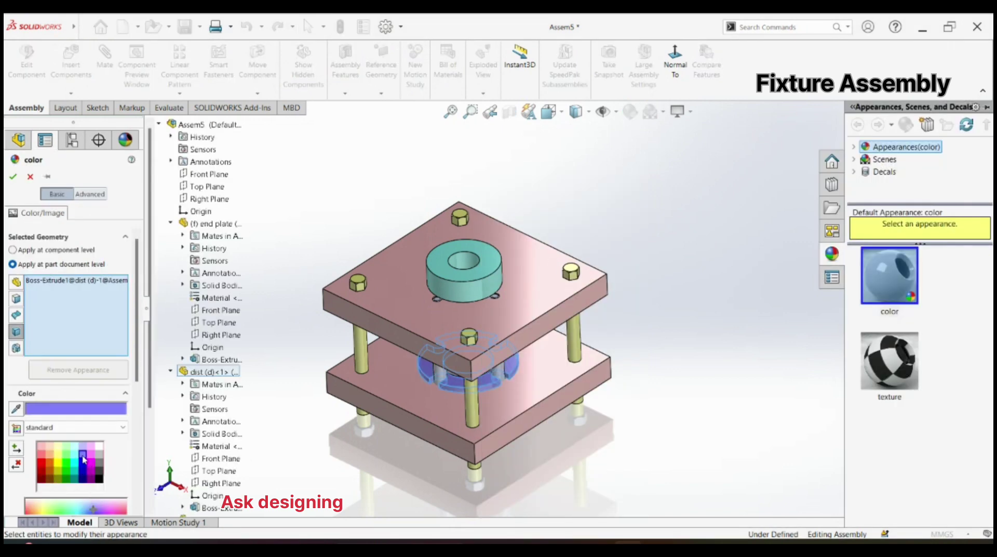
{"action": "left_click", "coordinate": [13, 178]}
Color the support pins light green with a standard swatch applied to the support pin part at part document level.
{"action": "left_click", "coordinate": [460, 384]}
{"action": "left_click", "coordinate": [536, 337]}
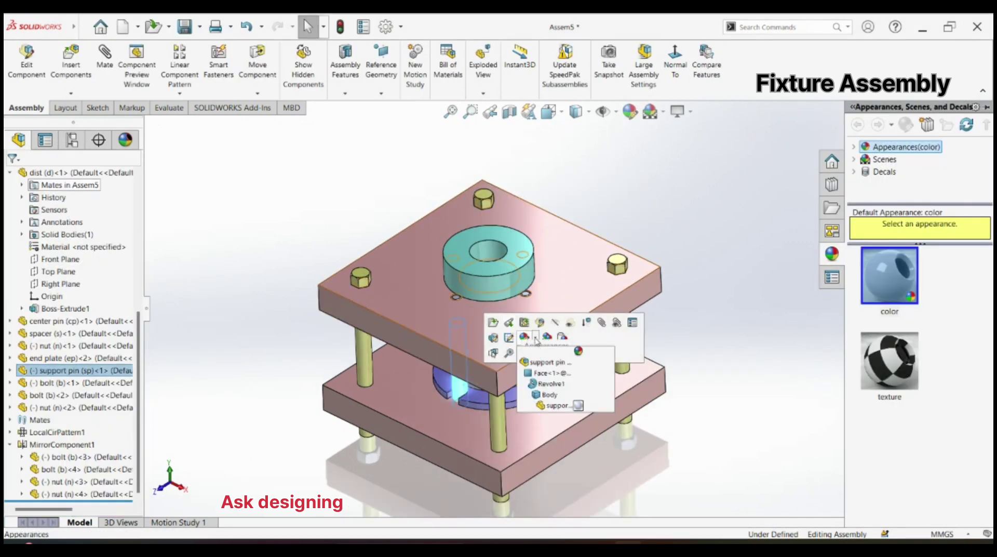
{"action": "left_click", "coordinate": [574, 405]}
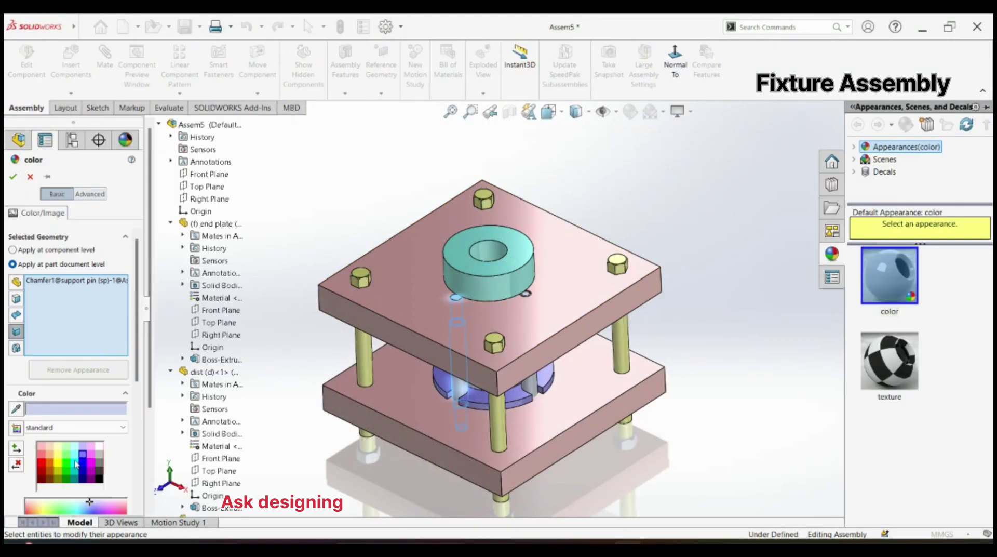
{"action": "left_click", "coordinate": [15, 178]}
{"action": "middle_click_drag", "start_coordinate": [597, 270], "coordinate": [614, 474]}
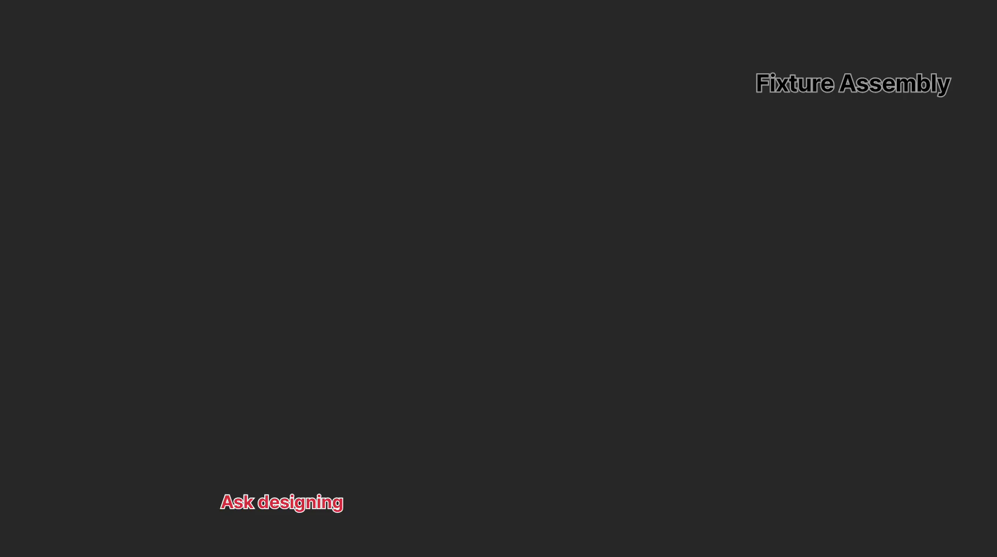